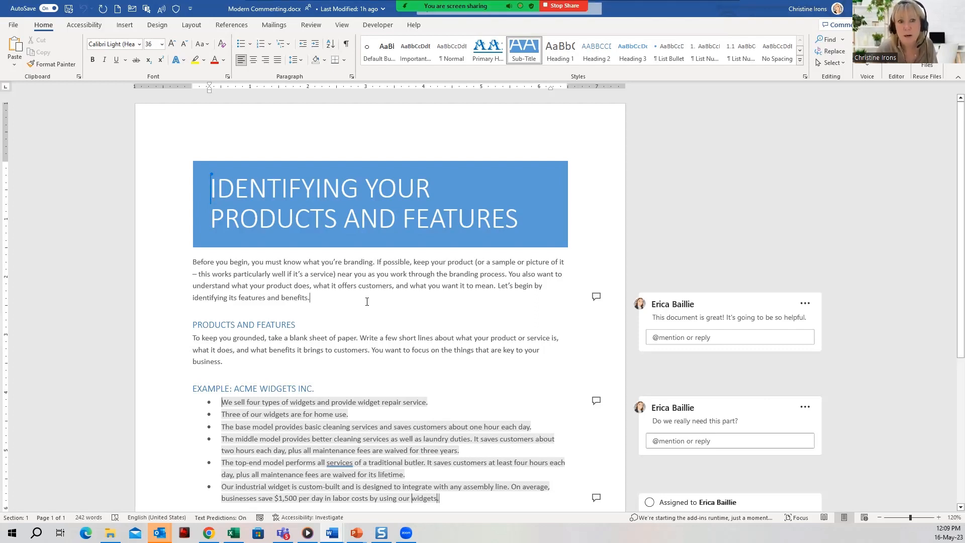
Step: Display the document's comments in List view and return them to Contextual view
{"action": "scroll", "coordinate": [367, 301], "scroll_direction": "down", "scroll_amount": 1}
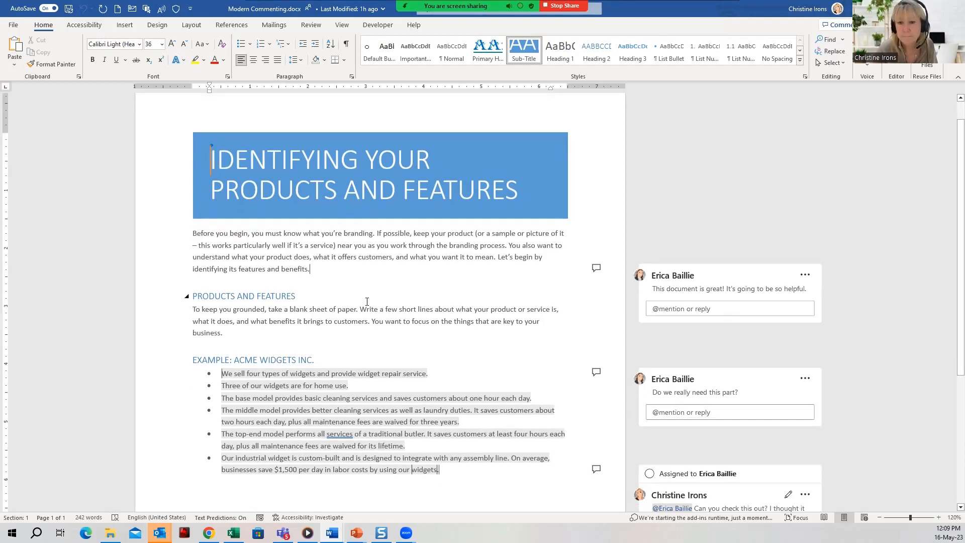
{"action": "scroll", "coordinate": [366, 301], "scroll_direction": "down", "scroll_amount": 1}
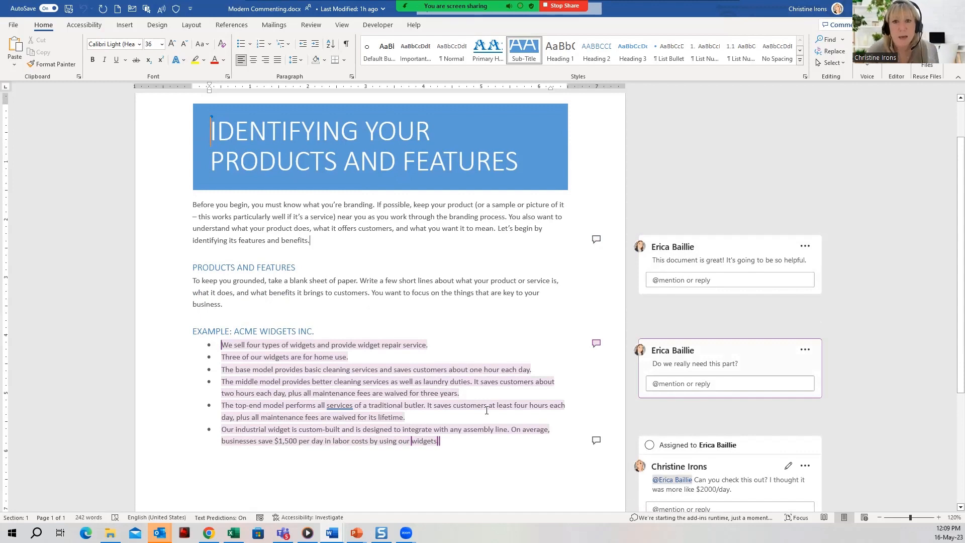
{"action": "mouse_move", "coordinate": [486, 410]}
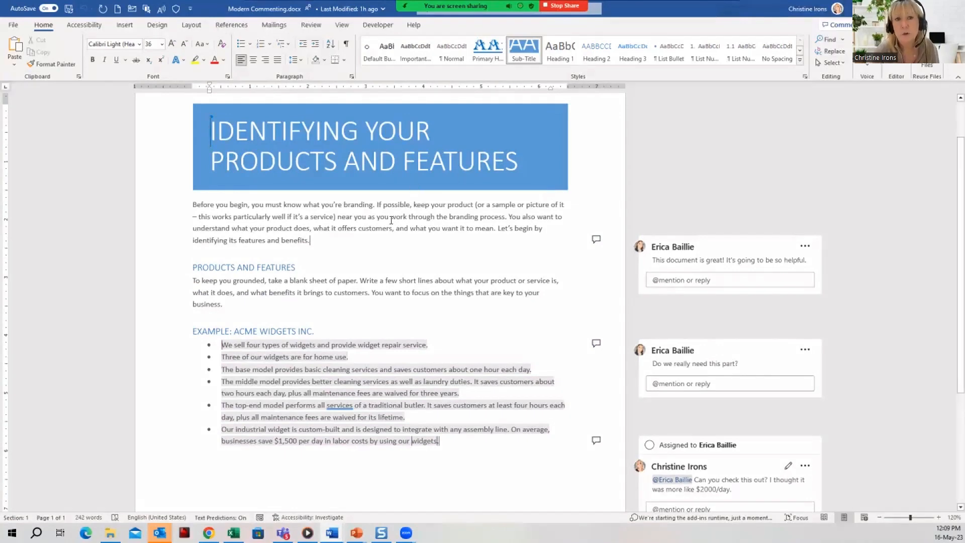
{"action": "left_click", "coordinate": [317, 28]}
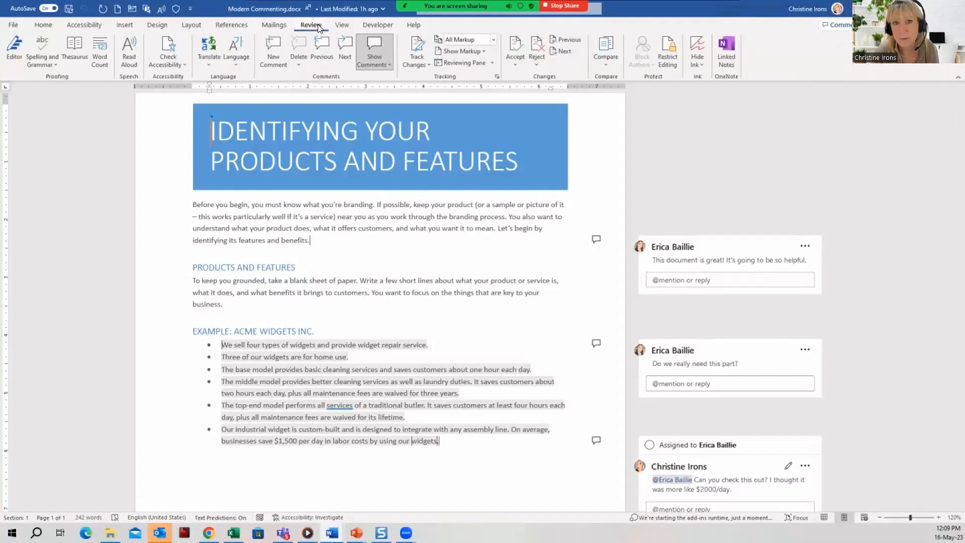
{"action": "left_click", "coordinate": [379, 64]}
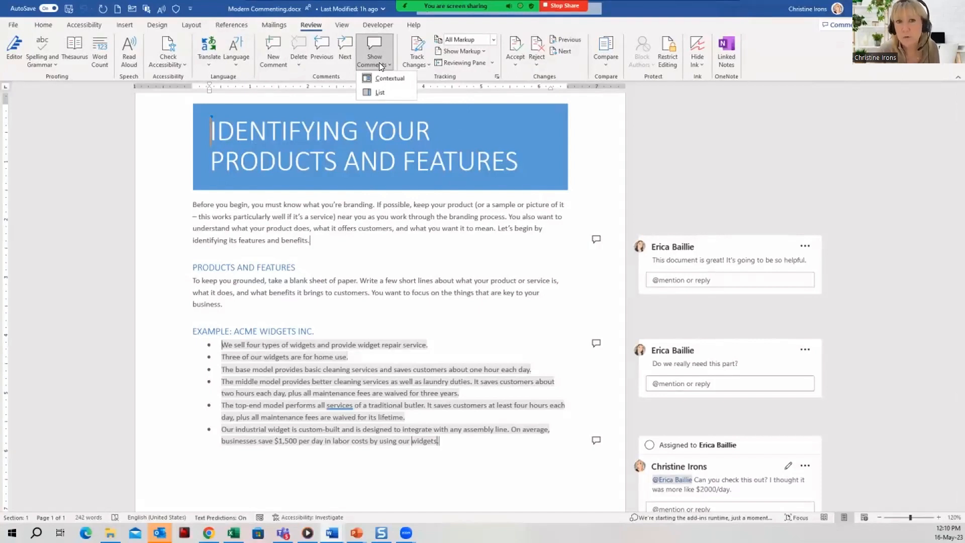
{"action": "left_click", "coordinate": [373, 93]}
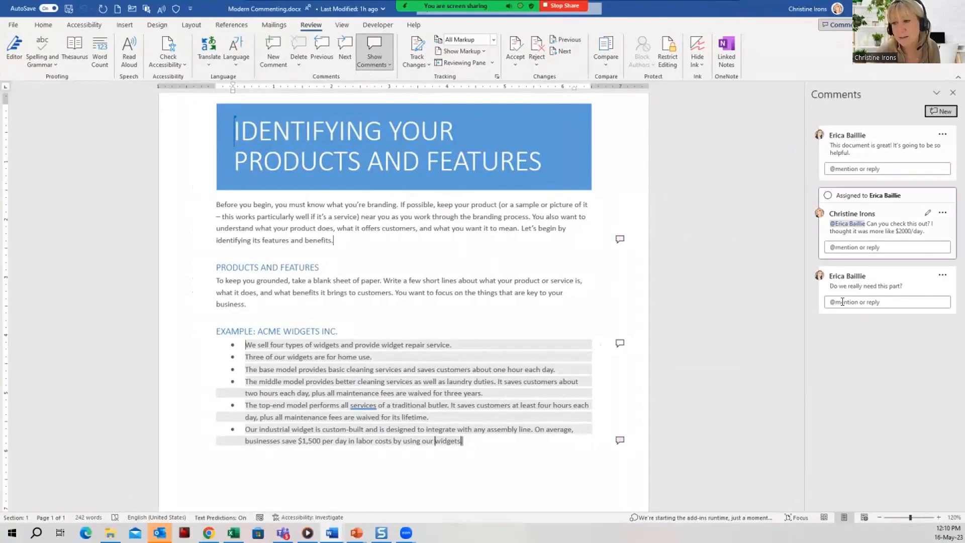
{"action": "left_click", "coordinate": [870, 129]}
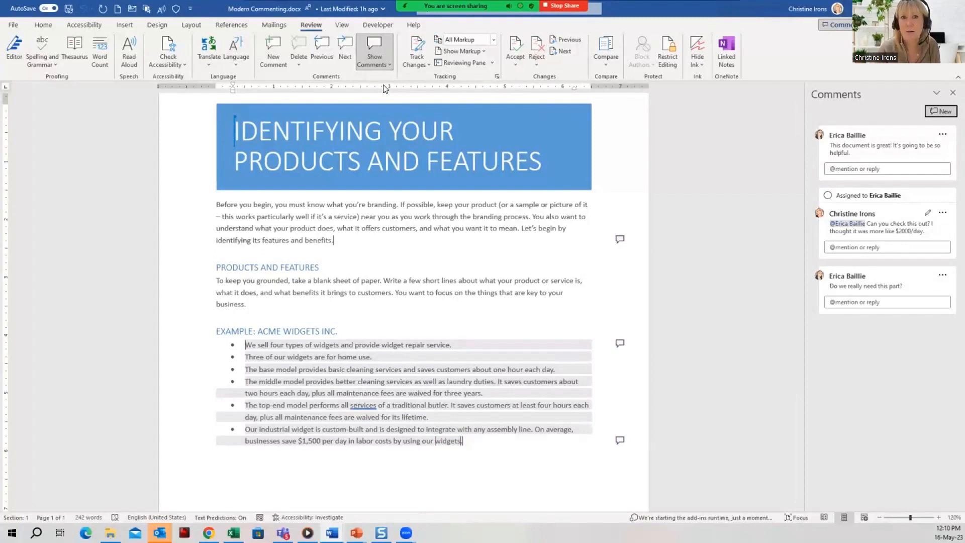
{"action": "left_click", "coordinate": [381, 67]}
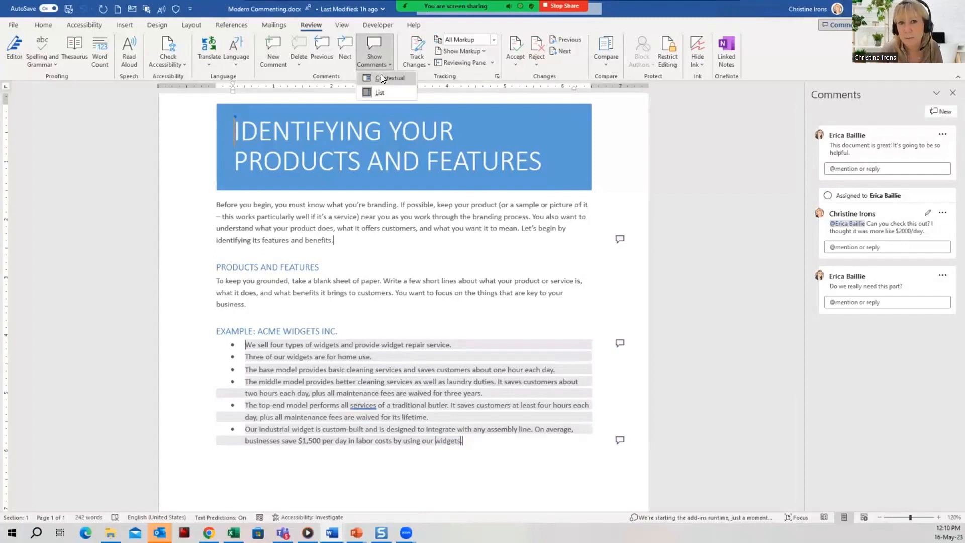
{"action": "left_click", "coordinate": [380, 75]}
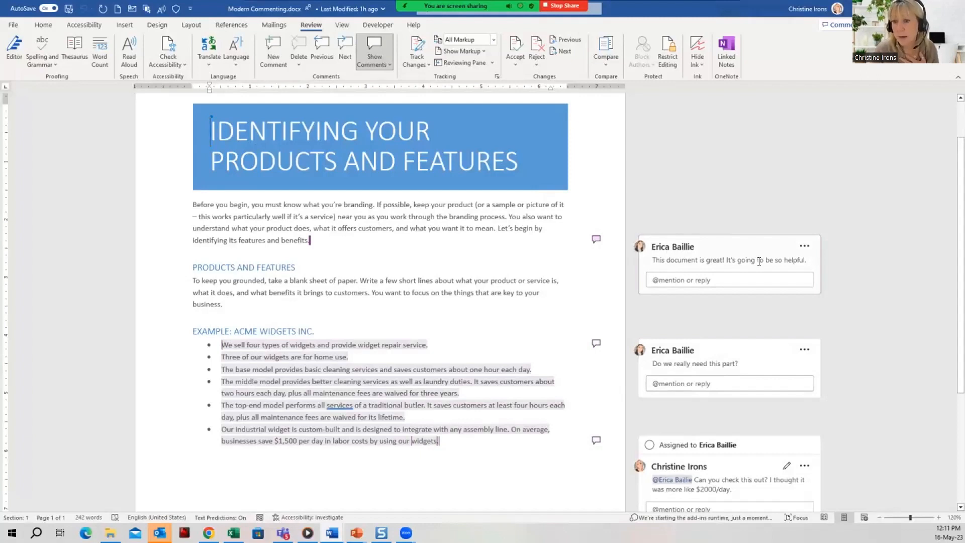
Step: Draft the reply "Thanks! I think so too!" to the comment saying the document is great
{"action": "left_click", "coordinate": [713, 280]}
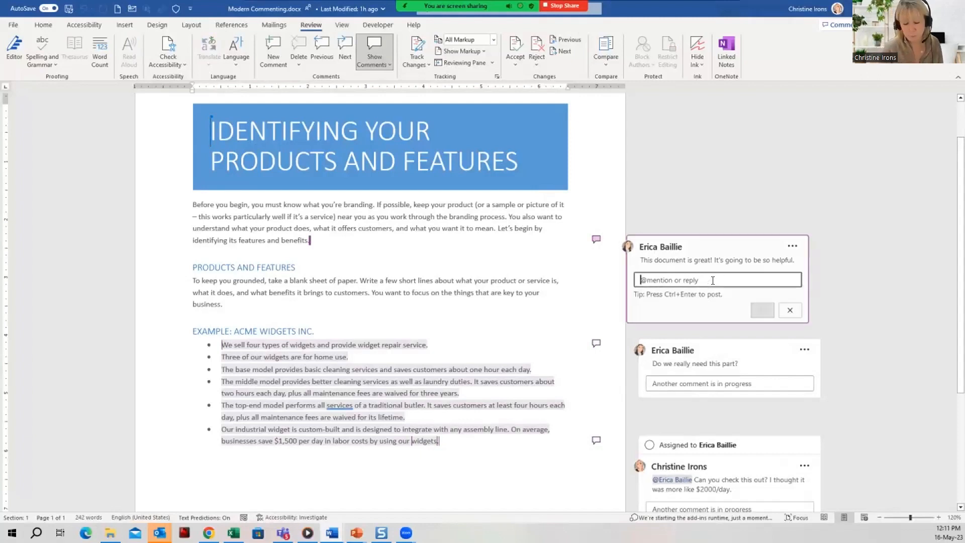
{"action": "type", "text": "Thank"}
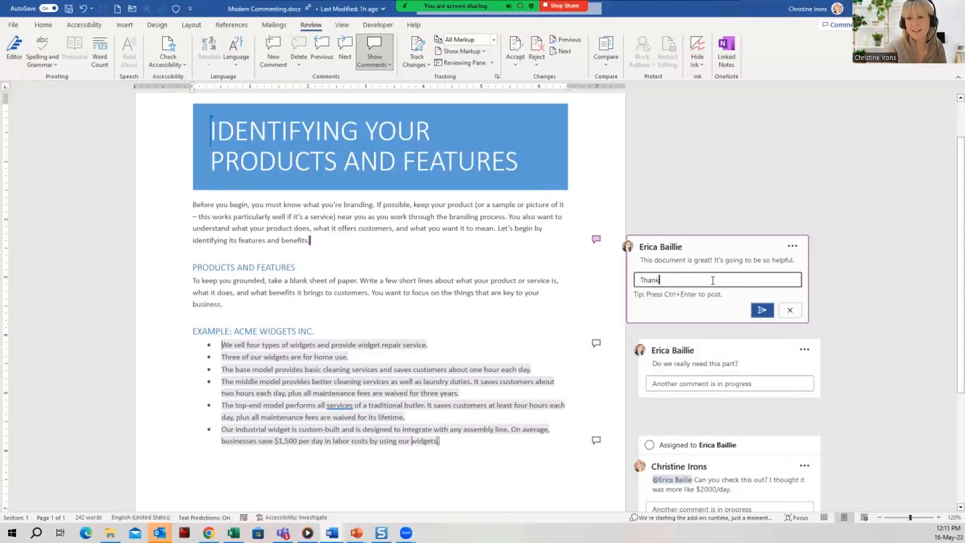
{"action": "type", "text": "s! I think s"}
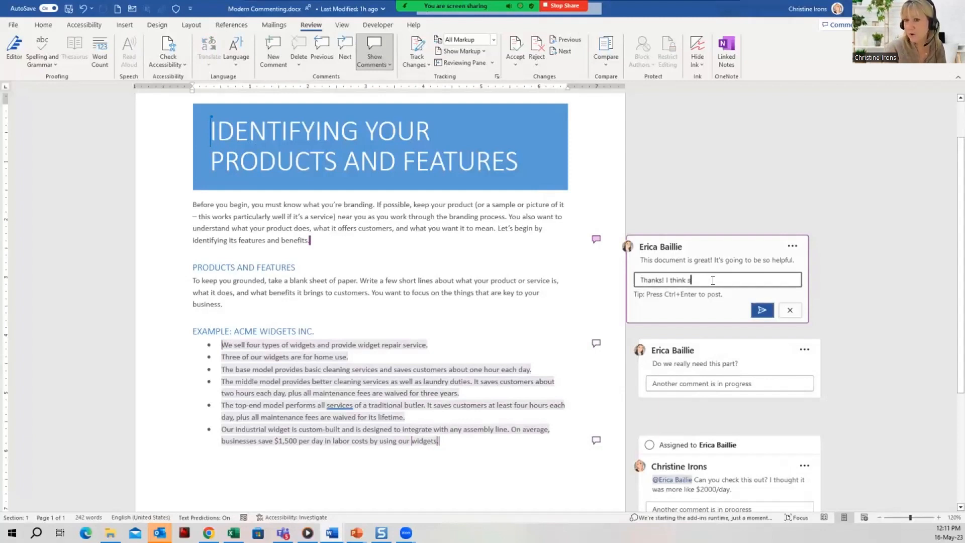
{"action": "type", "text": "o too!"}
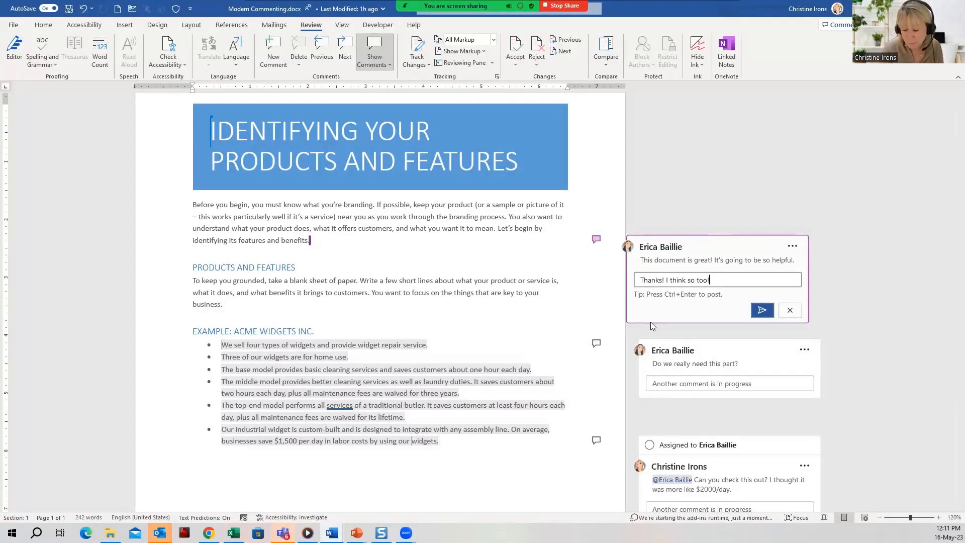
{"action": "key", "text": "Return"}
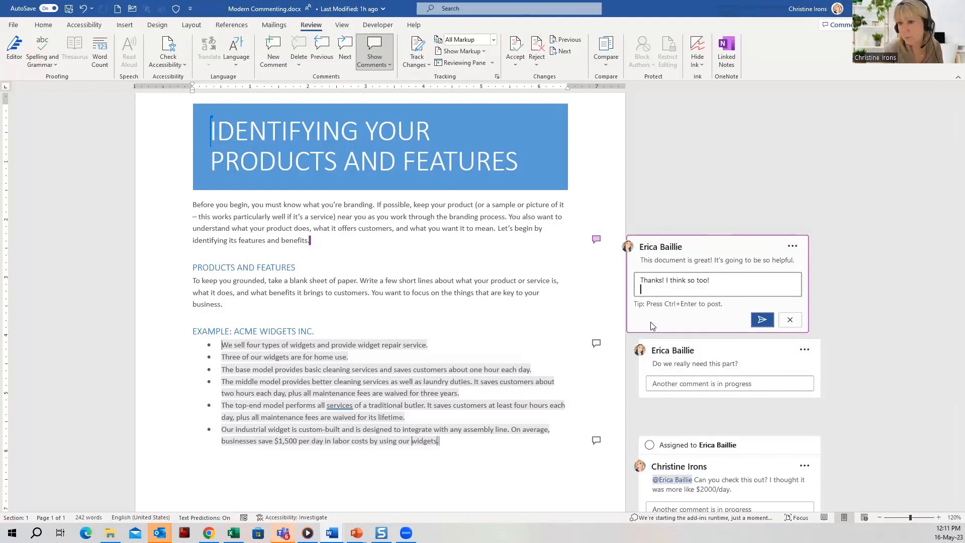
{"action": "type", "text": "Danke"}
{"action": "key", "text": "BackSpace"}
{"action": "key", "text": "BackSpace"}
{"action": "key", "text": "BackSpace"}
{"action": "key", "text": "BackSpace"}
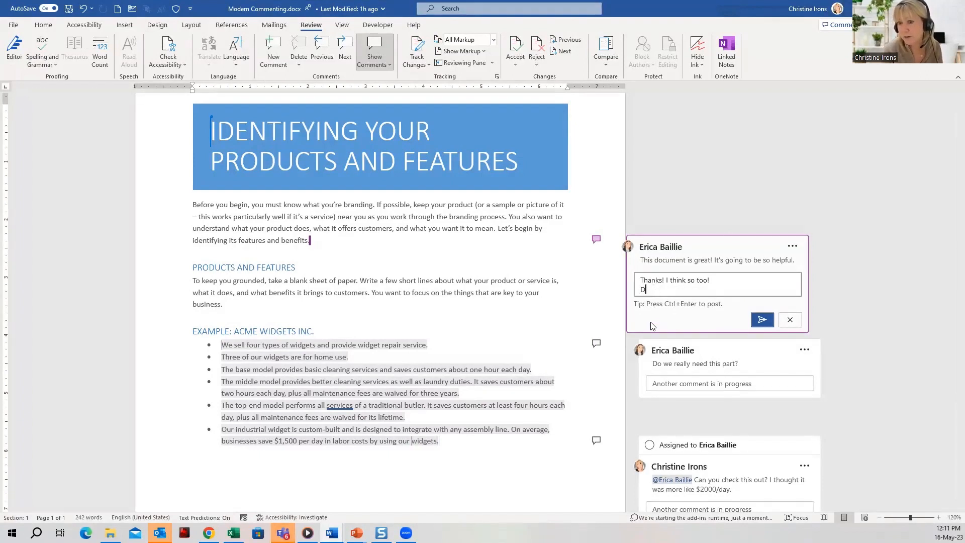
{"action": "key", "text": "BackSpace"}
{"action": "key", "text": "BackSpace"}
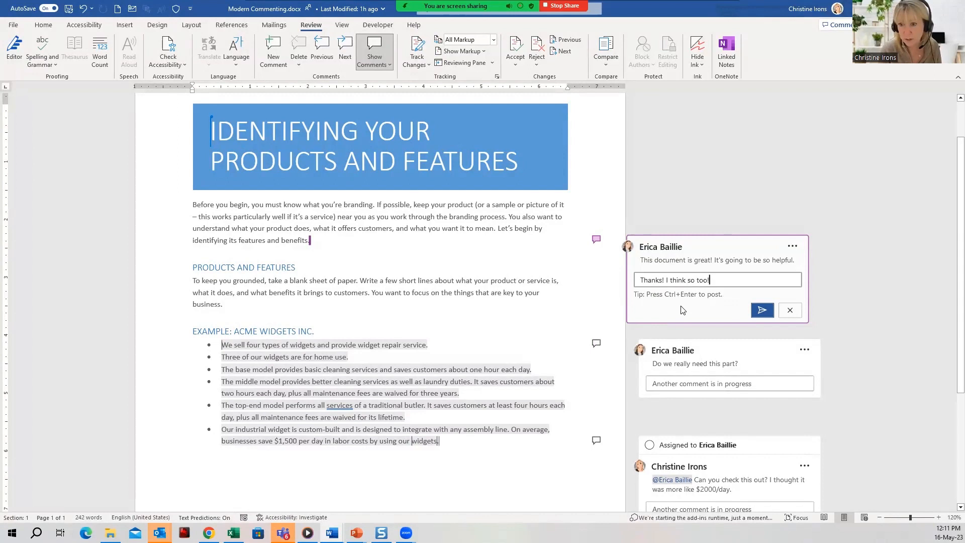
Step: Post the drafted reply and copy a link to its comment thread
{"action": "key", "text": "ctrl+Return"}
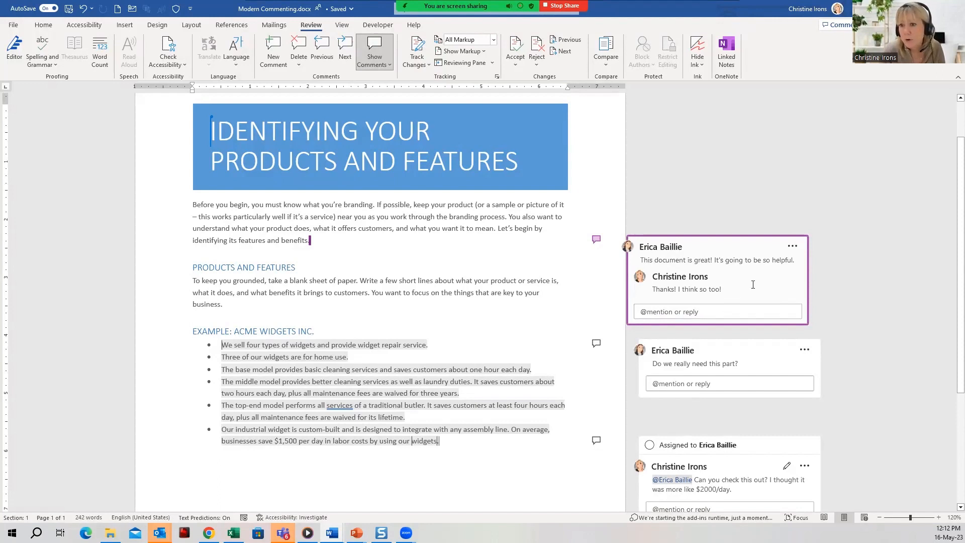
{"action": "left_click", "coordinate": [793, 247]}
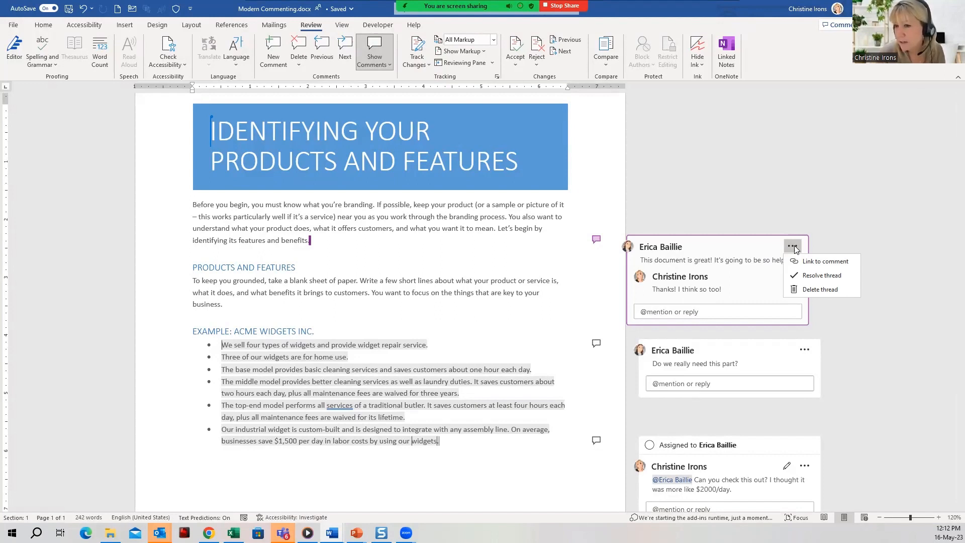
{"action": "left_click", "coordinate": [815, 261]}
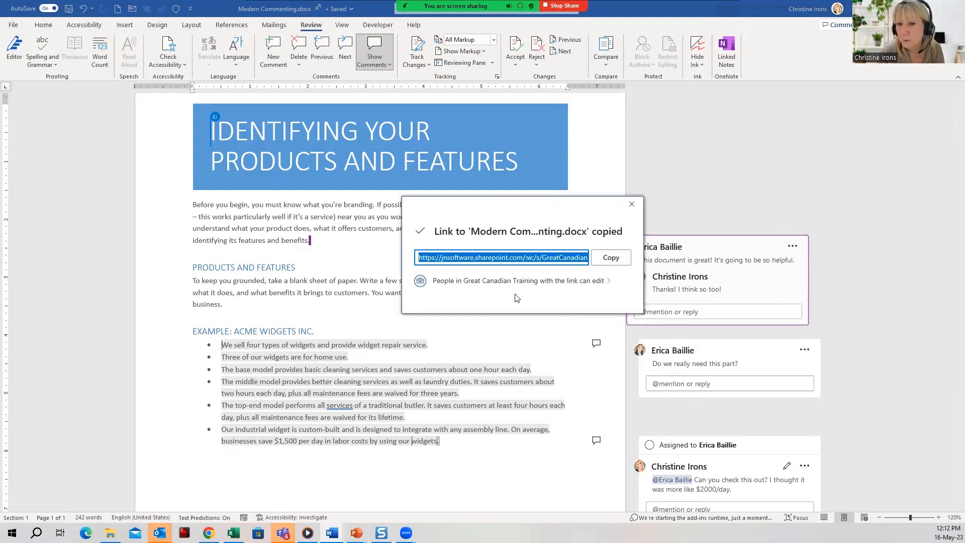
{"action": "left_click", "coordinate": [611, 262]}
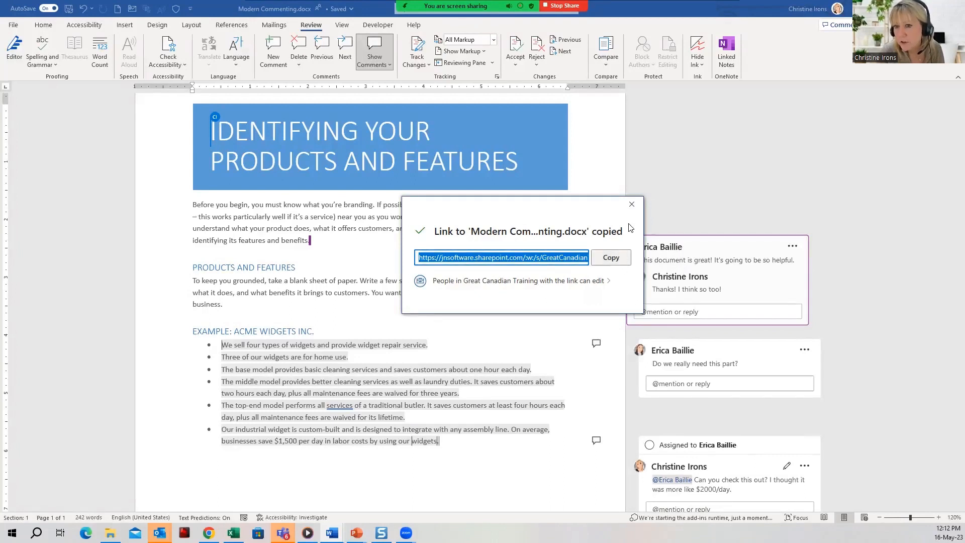
{"action": "left_click", "coordinate": [632, 205]}
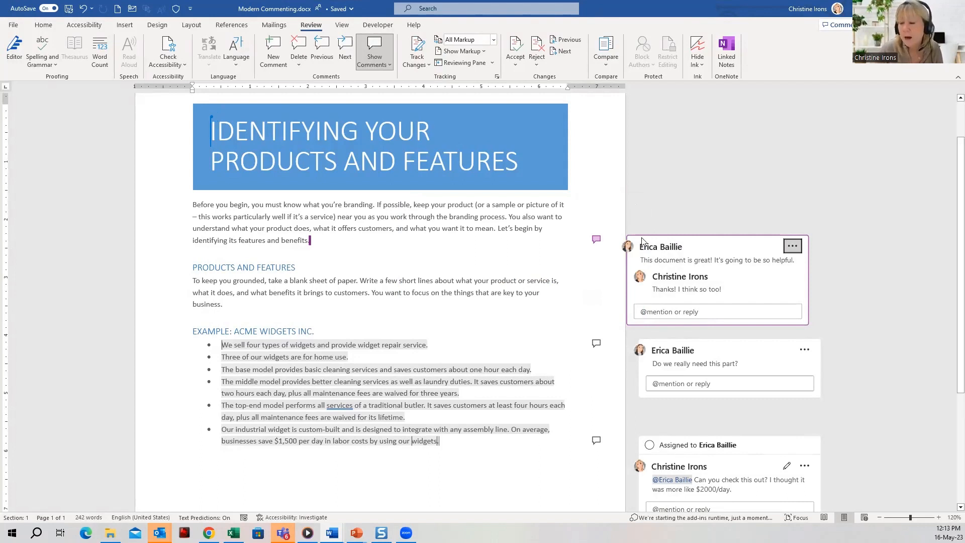
Step: Resolve the comment thread about the document being great and helpful
{"action": "left_click", "coordinate": [793, 247]}
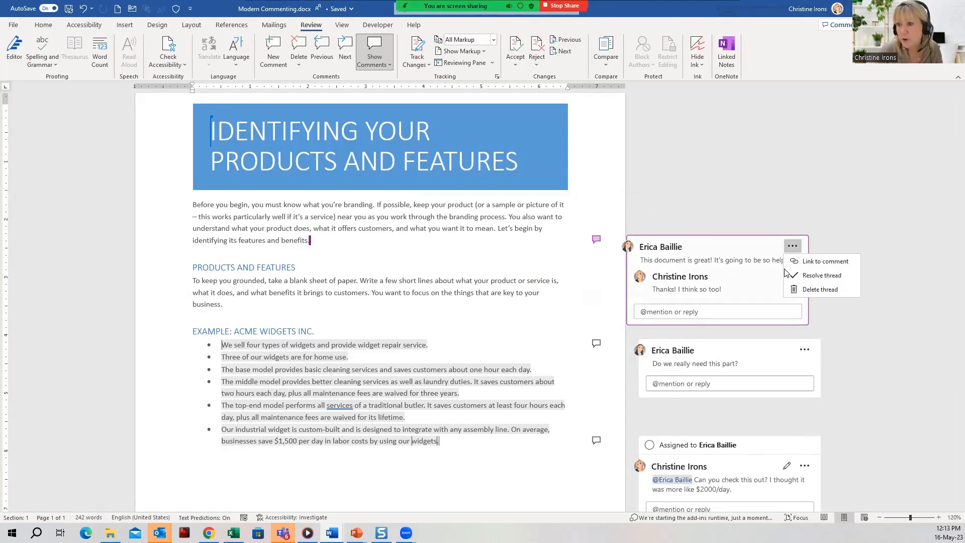
{"action": "left_click", "coordinate": [761, 290]}
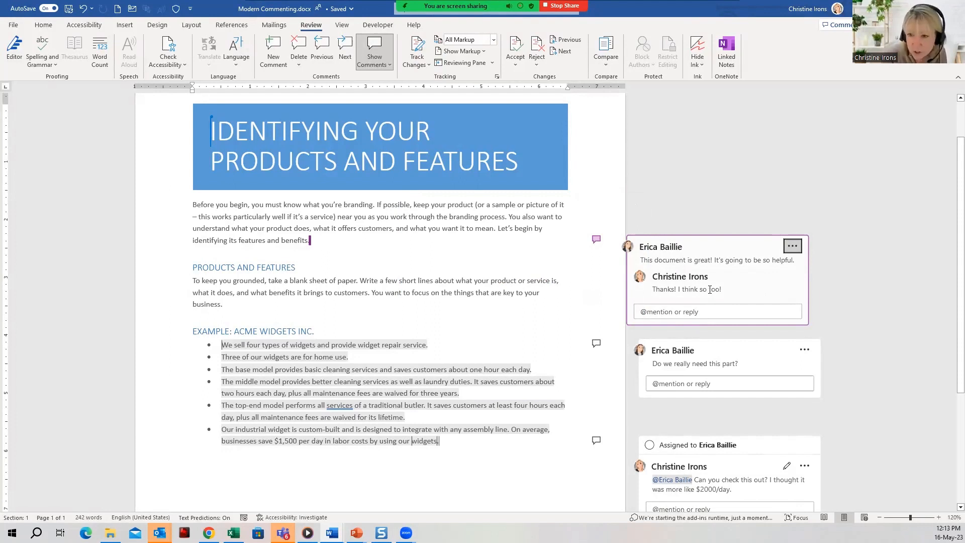
{"action": "left_click", "coordinate": [792, 246]}
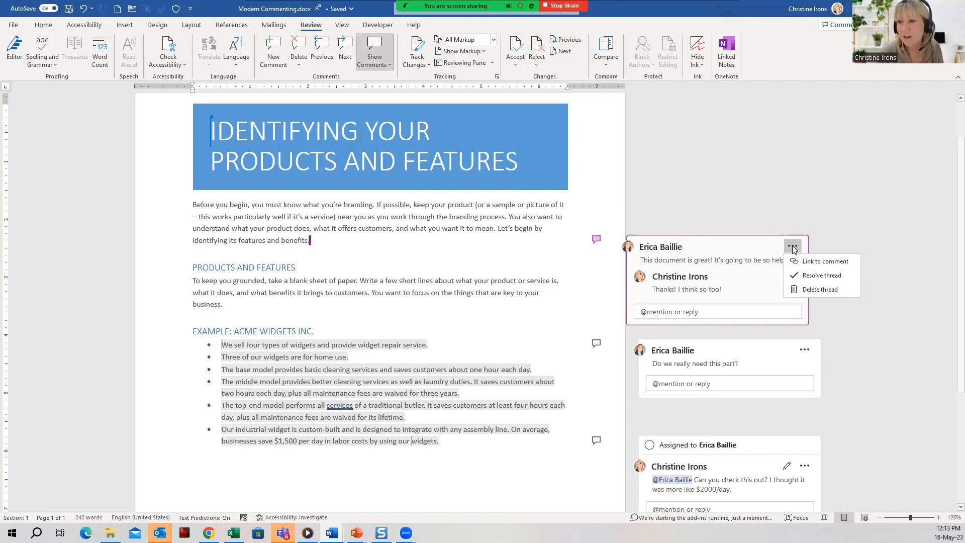
{"action": "left_click", "coordinate": [822, 276]}
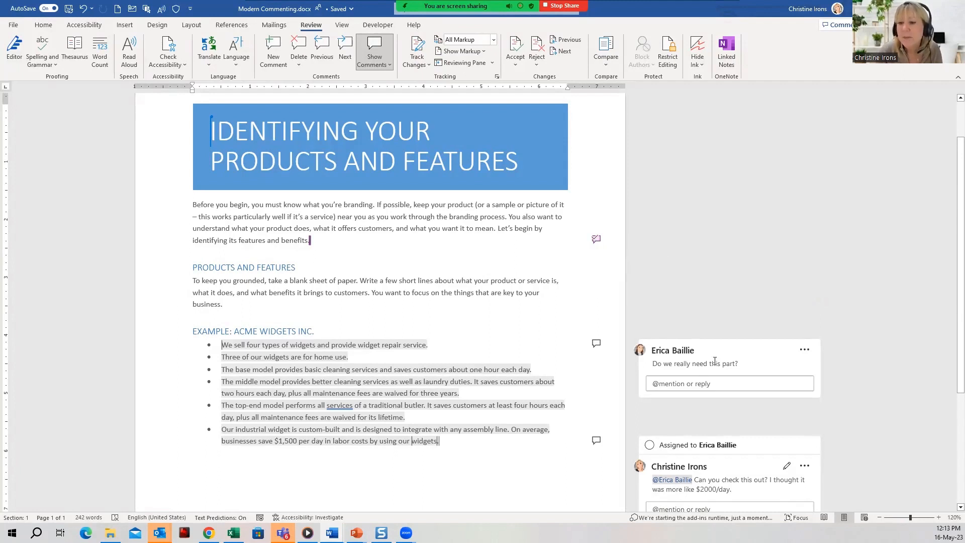
Step: Draft a reply to "Do we really need this part?" mentioning the comment's author: "Yes we do! Can you please add 4 more bullet points."
{"action": "scroll", "coordinate": [714, 310], "scroll_direction": "down", "scroll_amount": 3}
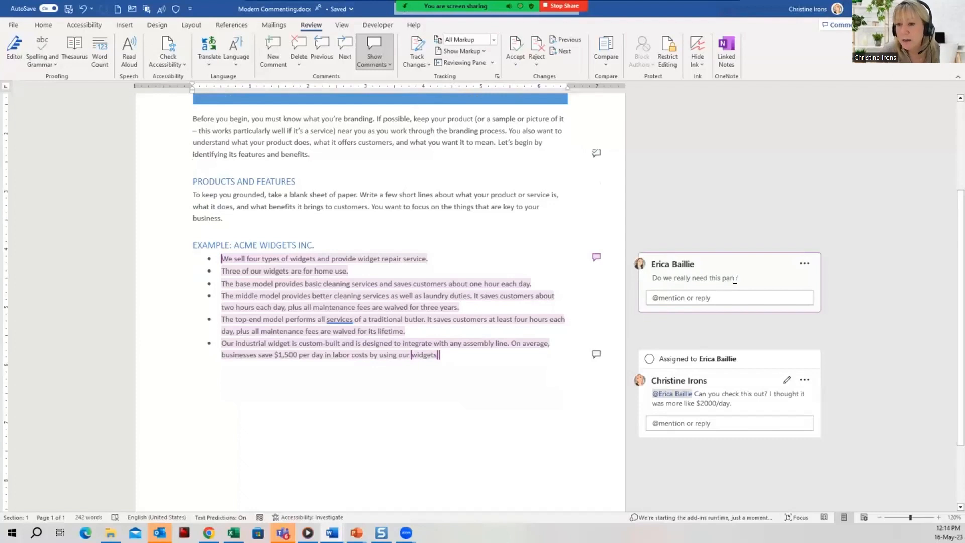
{"action": "left_click", "coordinate": [682, 297]}
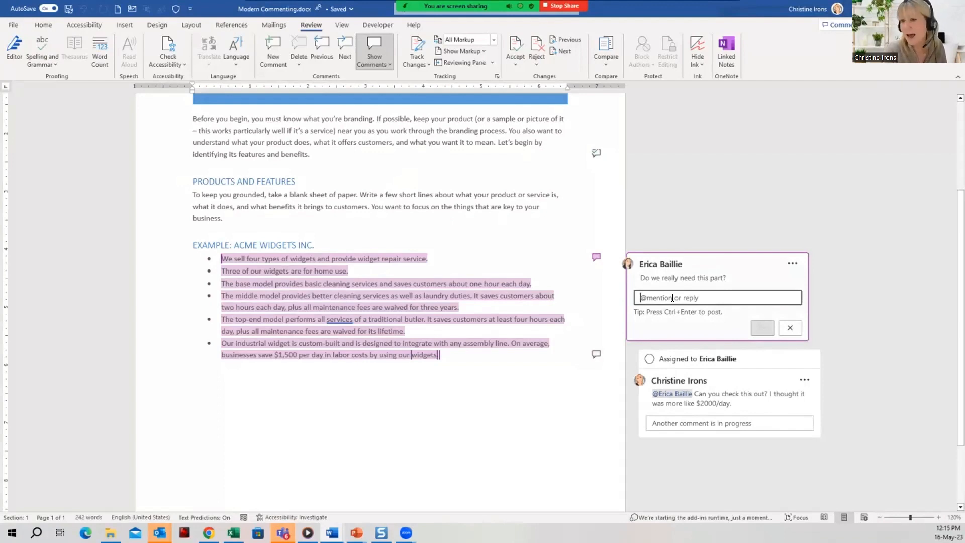
{"action": "type", "text": "@"}
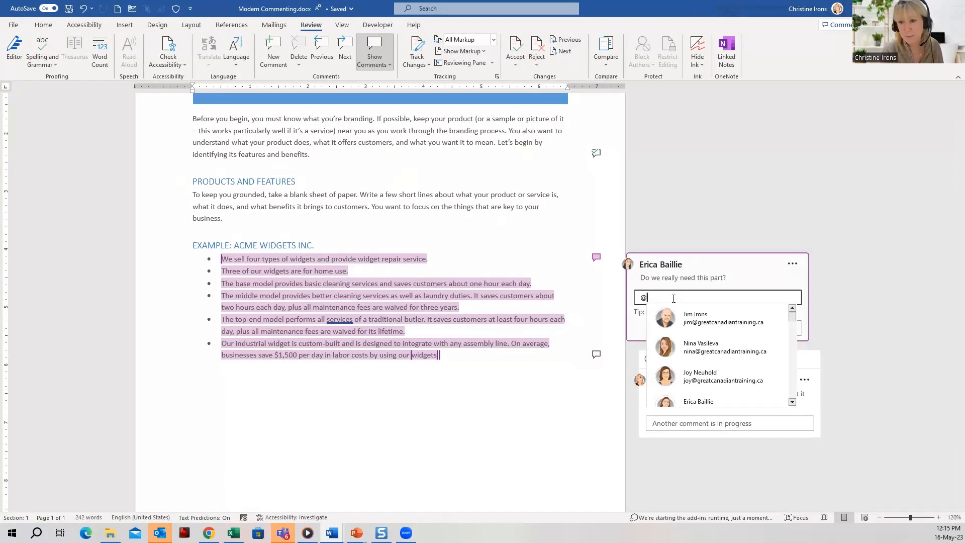
{"action": "type", "text": "Er"}
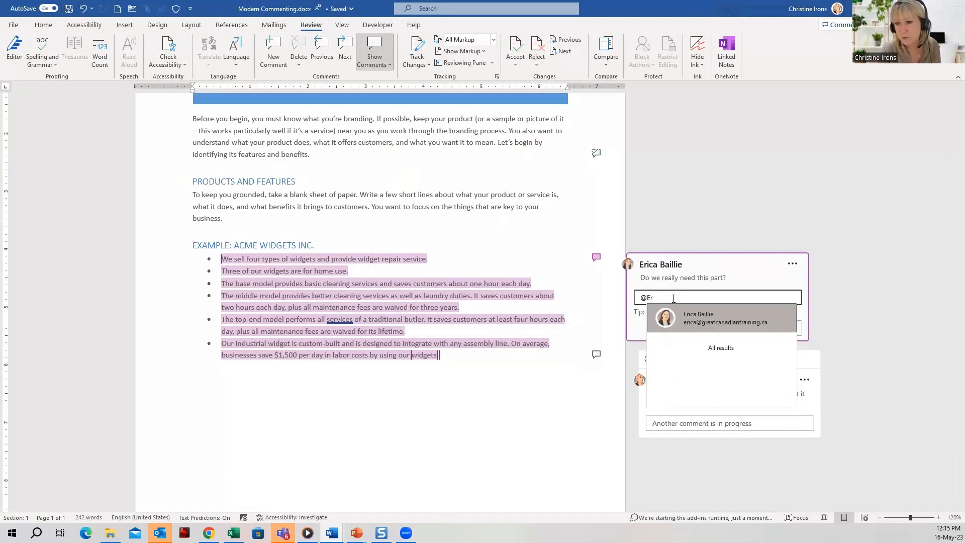
{"action": "left_click", "coordinate": [680, 315]}
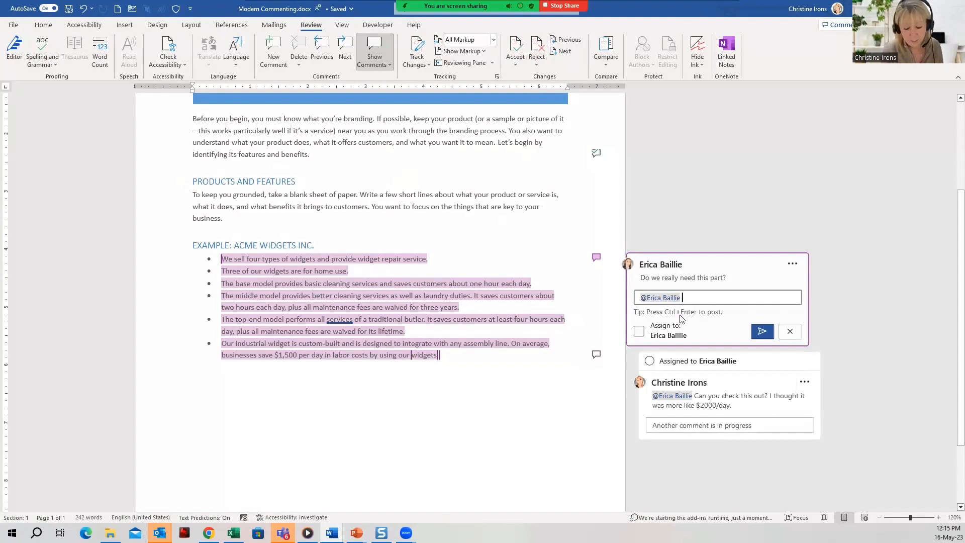
{"action": "type", "text": "Yes we"}
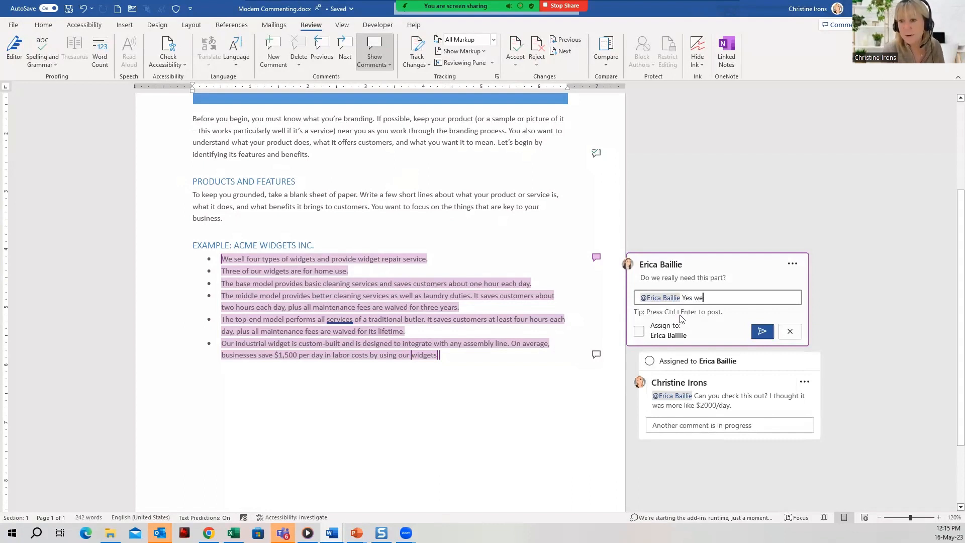
{"action": "type", "text": " do!  Can you "}
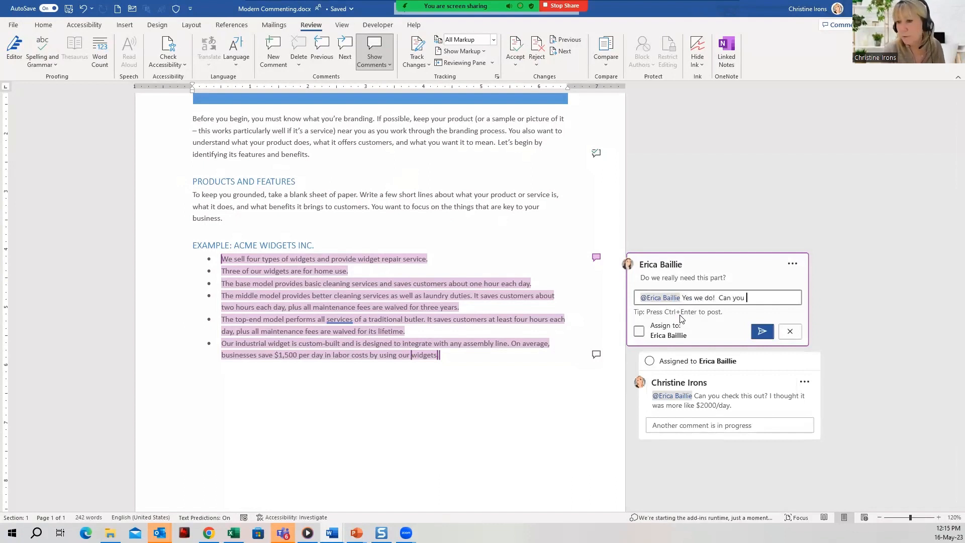
{"action": "type", "text": "please add 4 "}
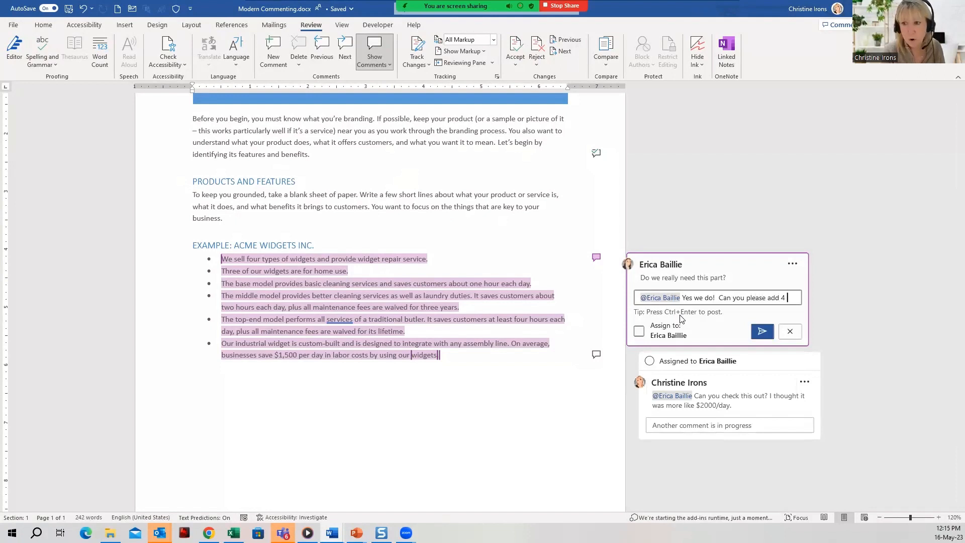
{"action": "type", "text": "more bullet point"}
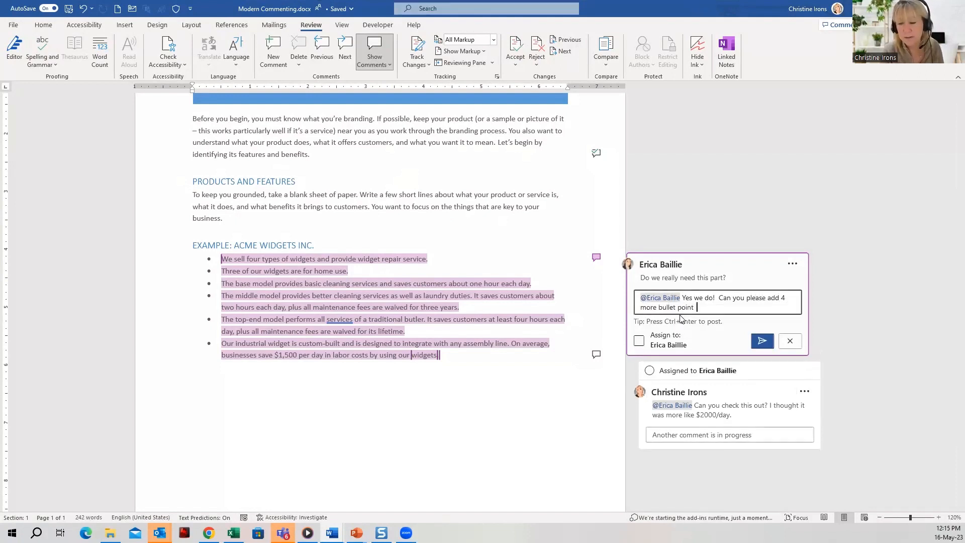
{"action": "key", "text": "BackSpace"}
{"action": "type", "text": "s."}
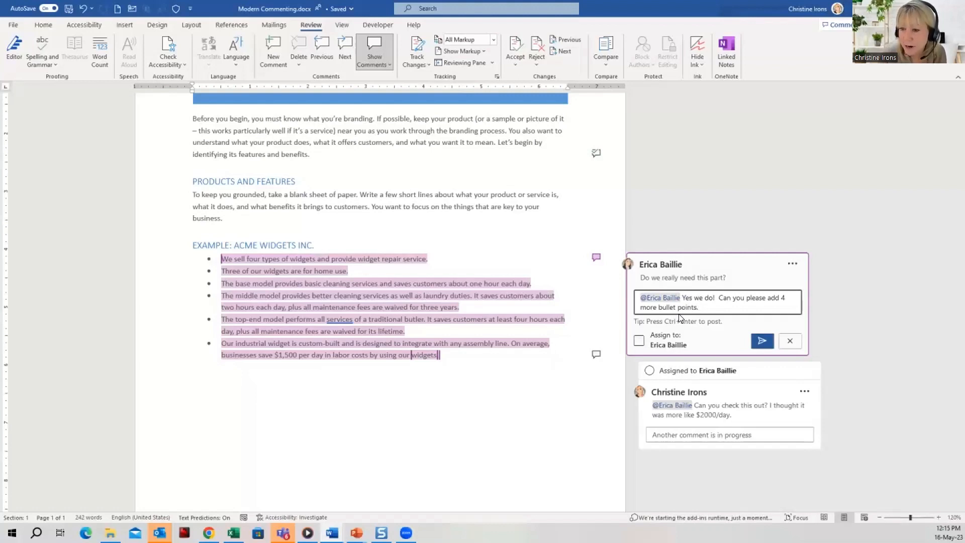
Step: Assign the drafted bullet-point request to the mentioned colleague, post it, and view the sample task notification e-mail in the other document
{"action": "left_click", "coordinate": [638, 340]}
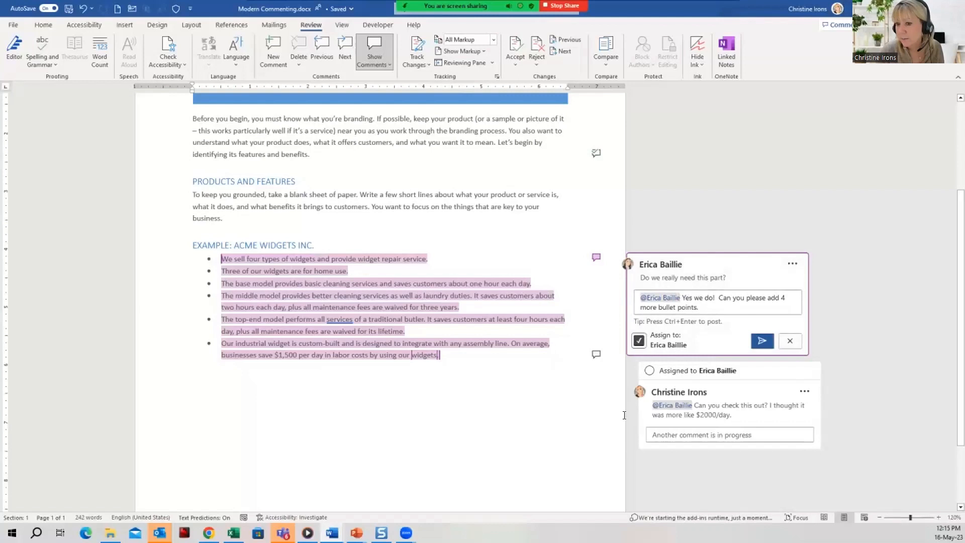
{"action": "left_click", "coordinate": [761, 341]}
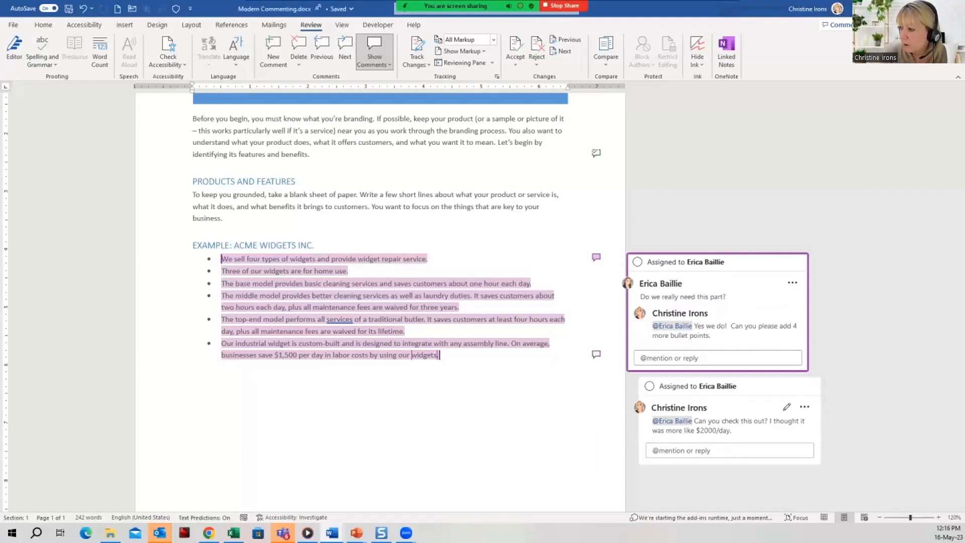
{"action": "key", "text": "alt+Tab"}
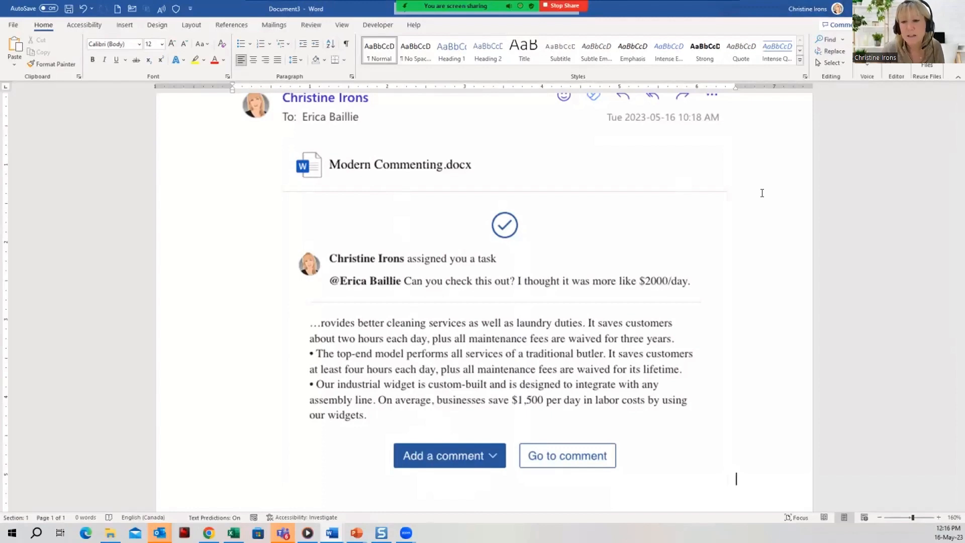
{"action": "key", "text": "alt+Tab"}
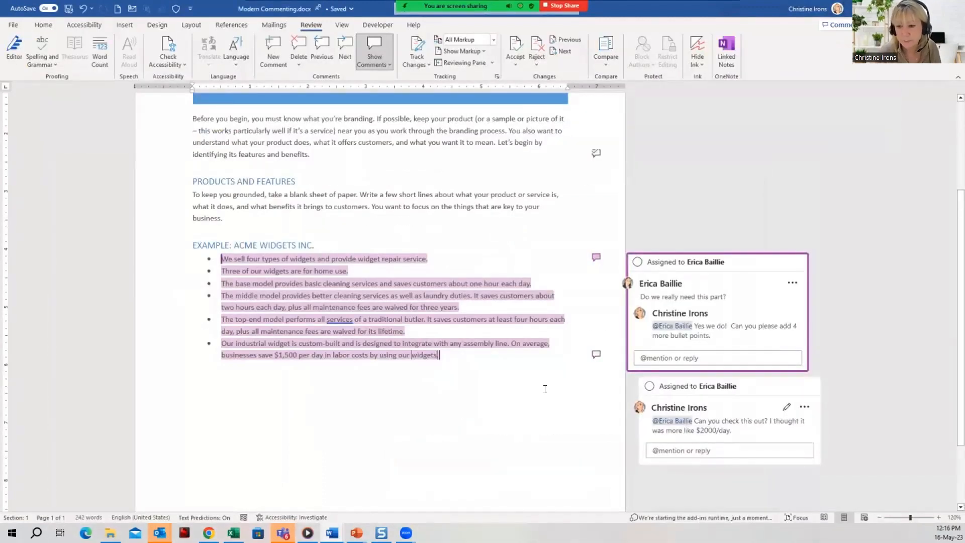
Step: Resolve both assigned tasks: the "Do we really need this part?" thread and the one about $2000/day
{"action": "left_click", "coordinate": [754, 439]}
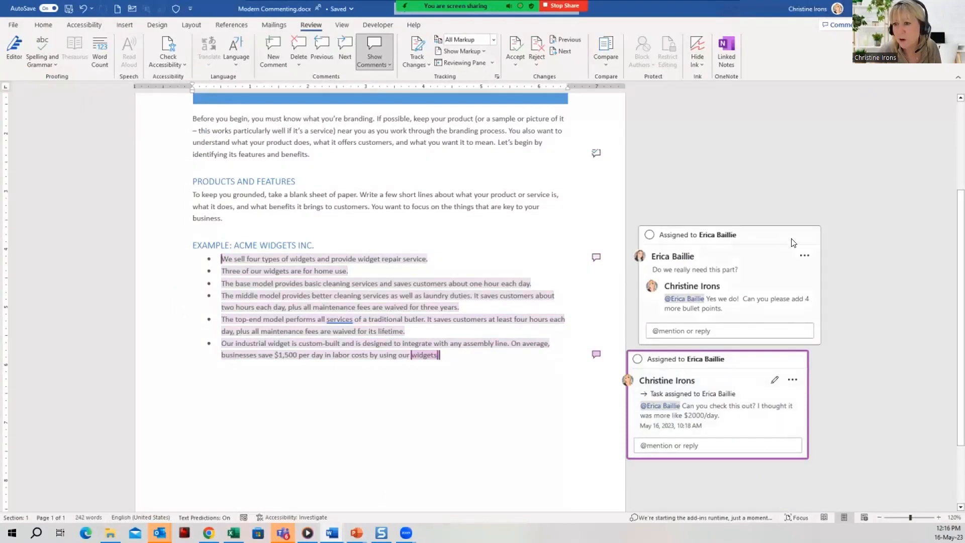
{"action": "left_click", "coordinate": [800, 256]}
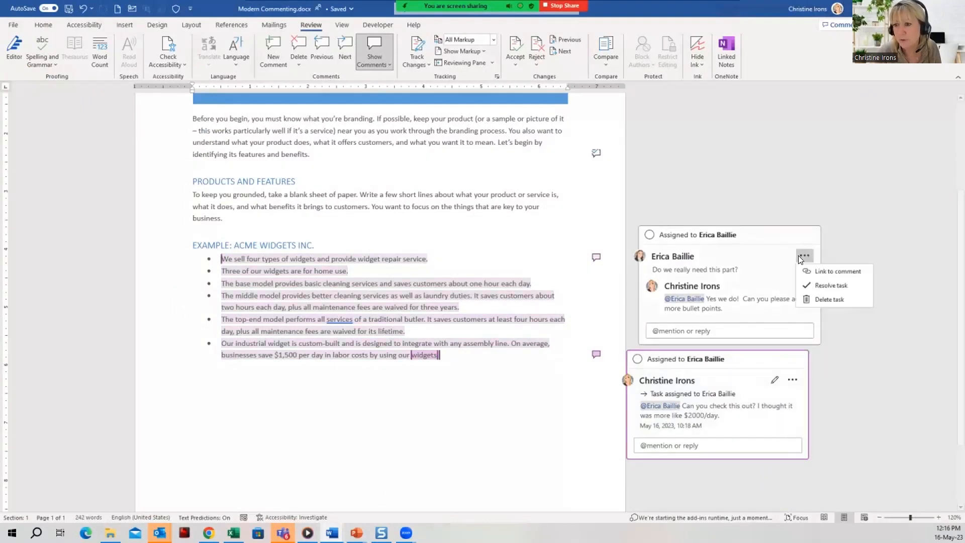
{"action": "left_click", "coordinate": [804, 284]}
{"action": "left_click", "coordinate": [792, 380]}
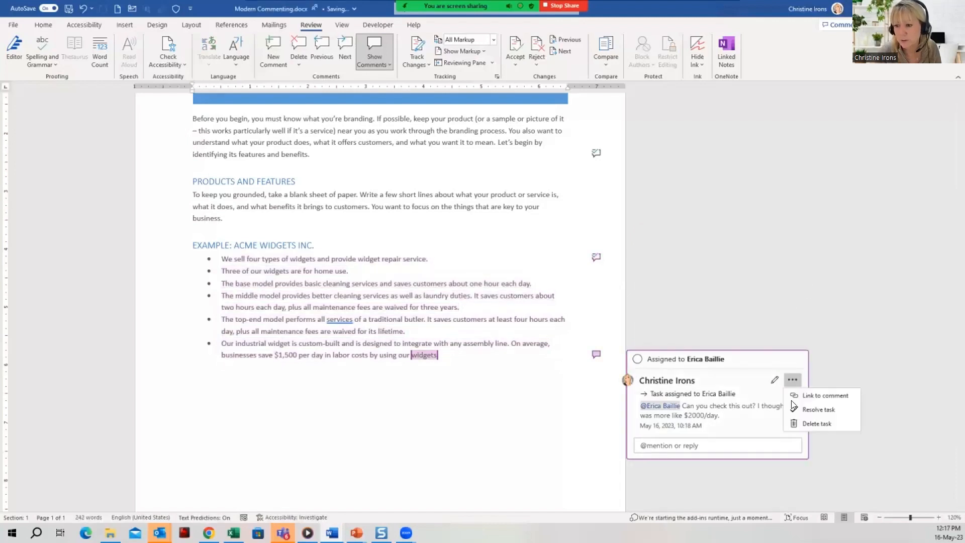
{"action": "left_click", "coordinate": [831, 409]}
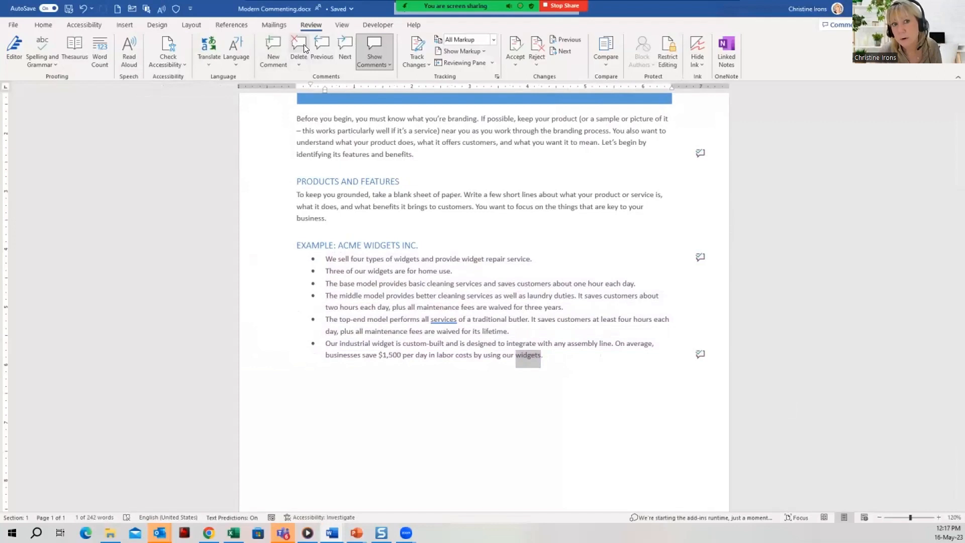
Step: Look at the available options for deleting comments and return to the start of the document
{"action": "left_click", "coordinate": [297, 59]}
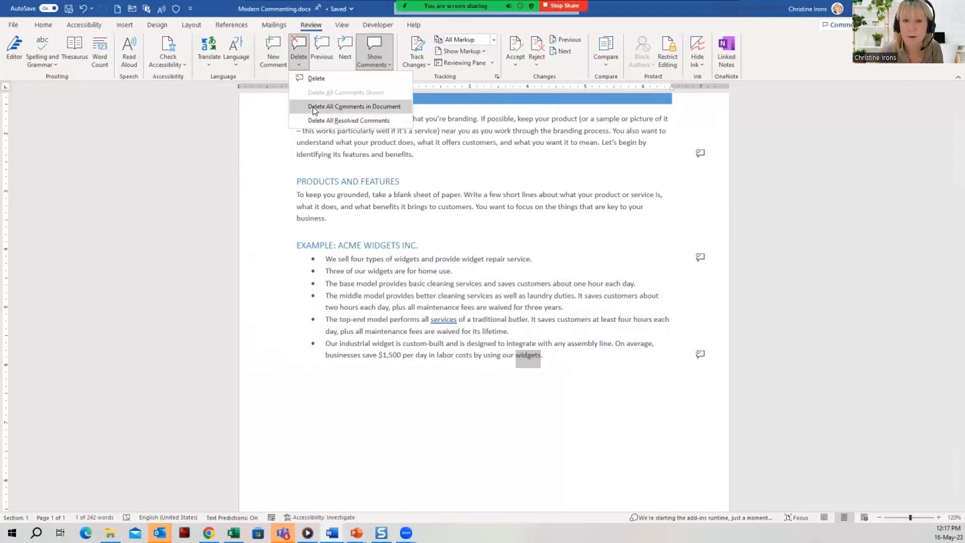
{"action": "left_click", "coordinate": [482, 197]}
{"action": "key", "text": "ctrl+Home"}
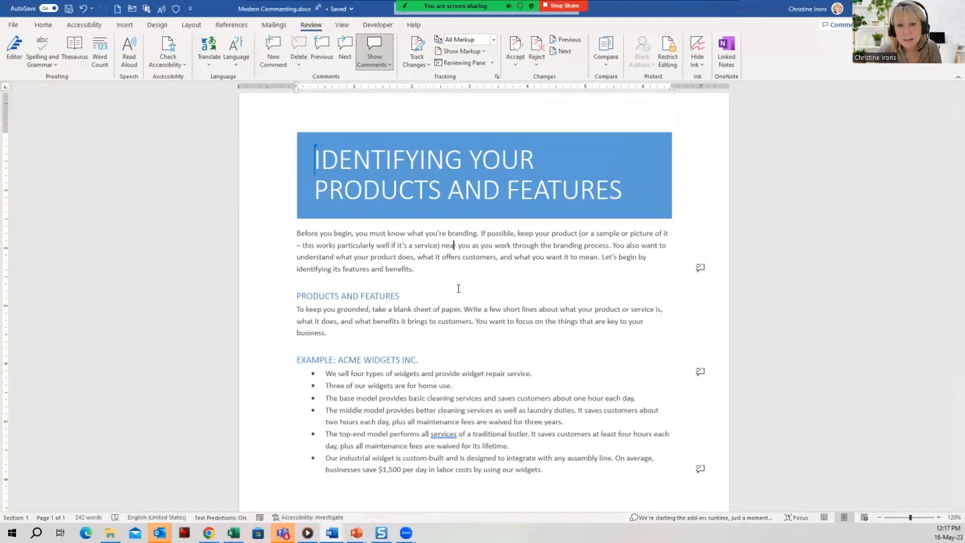
{"action": "left_click", "coordinate": [453, 246]}
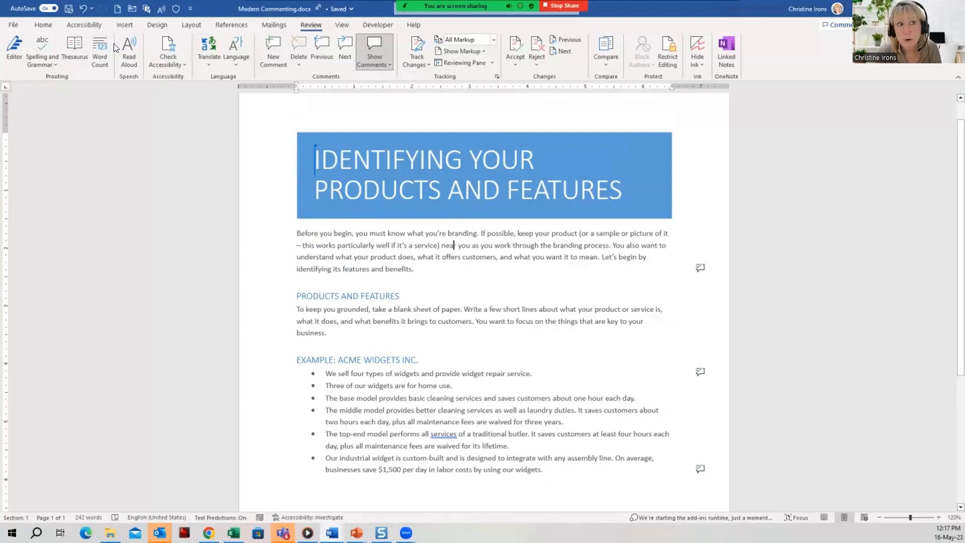
Step: Insert a page break after the last Acme Widgets bullet and remove the bullet formatting on the new page
{"action": "left_click", "coordinate": [44, 24]}
{"action": "scroll", "coordinate": [502, 264], "scroll_direction": "down", "scroll_amount": 5}
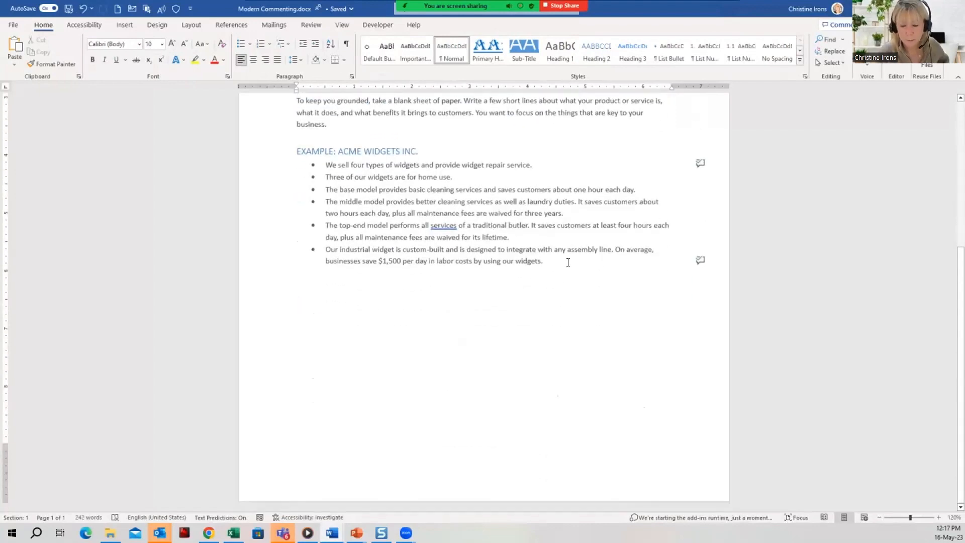
{"action": "left_click", "coordinate": [568, 262]}
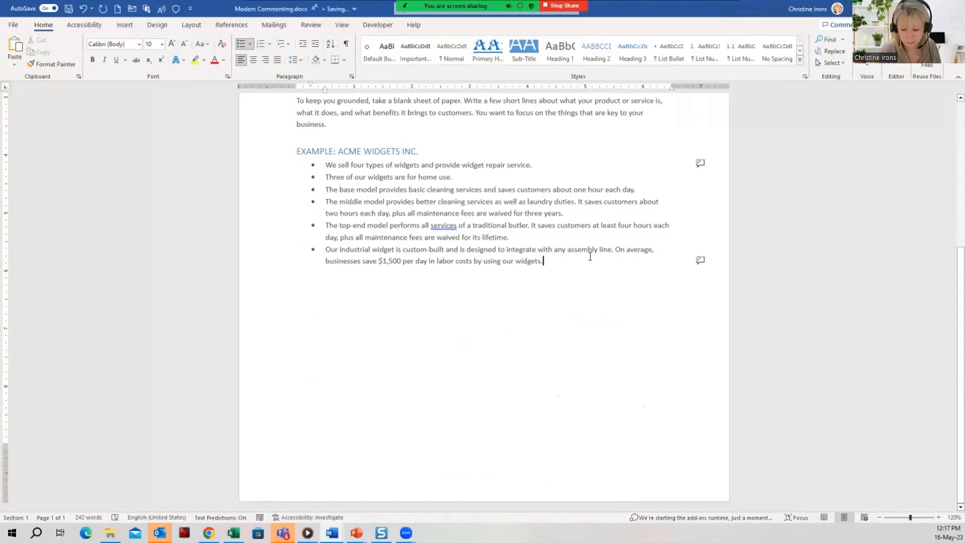
{"action": "key", "text": "ctrl+Return"}
{"action": "scroll", "coordinate": [433, 390], "scroll_direction": "down", "scroll_amount": 2}
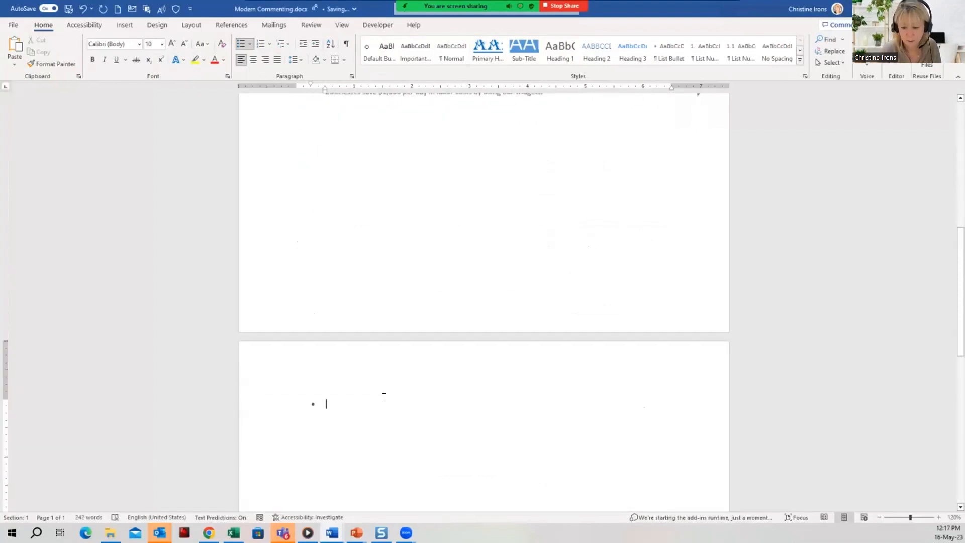
{"action": "key", "text": "BackSpace"}
{"action": "key", "text": "BackSpace"}
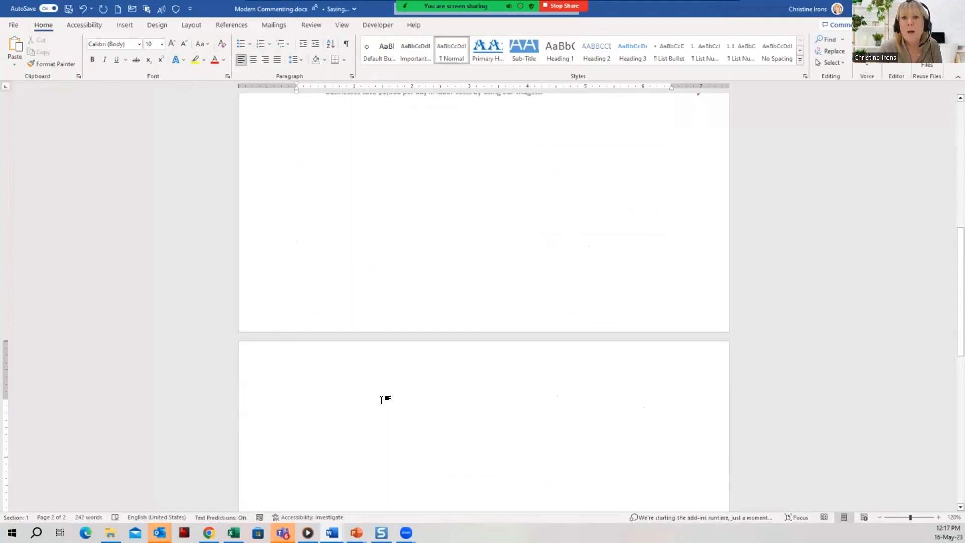
{"action": "scroll", "coordinate": [383, 399], "scroll_direction": "down", "scroll_amount": 2}
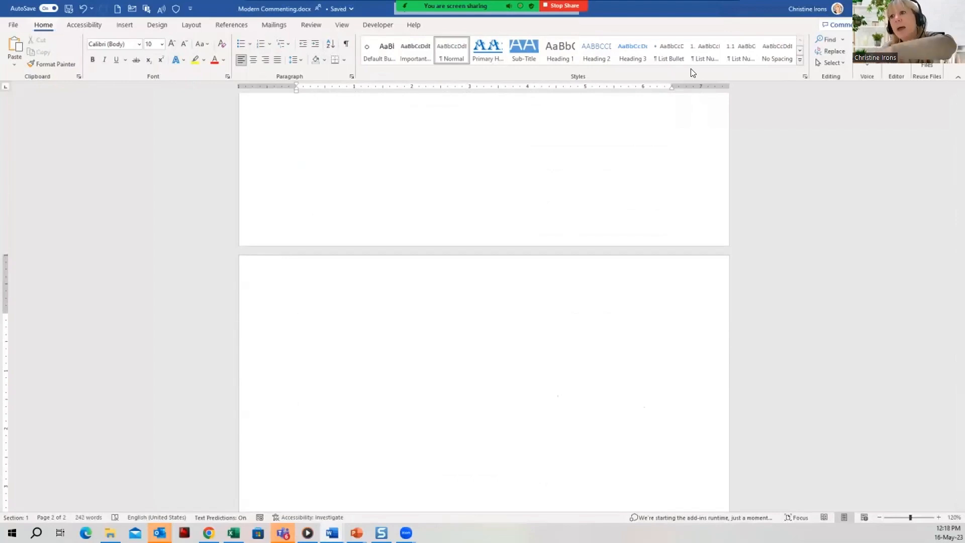
Step: Open Reuse Files and search for "styles"
{"action": "left_click", "coordinate": [923, 65]}
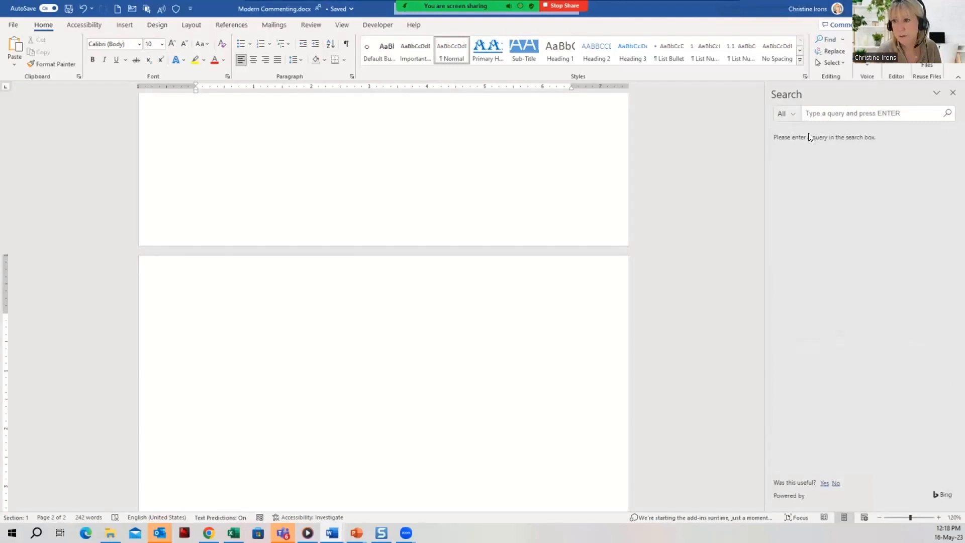
{"action": "left_click", "coordinate": [925, 58]}
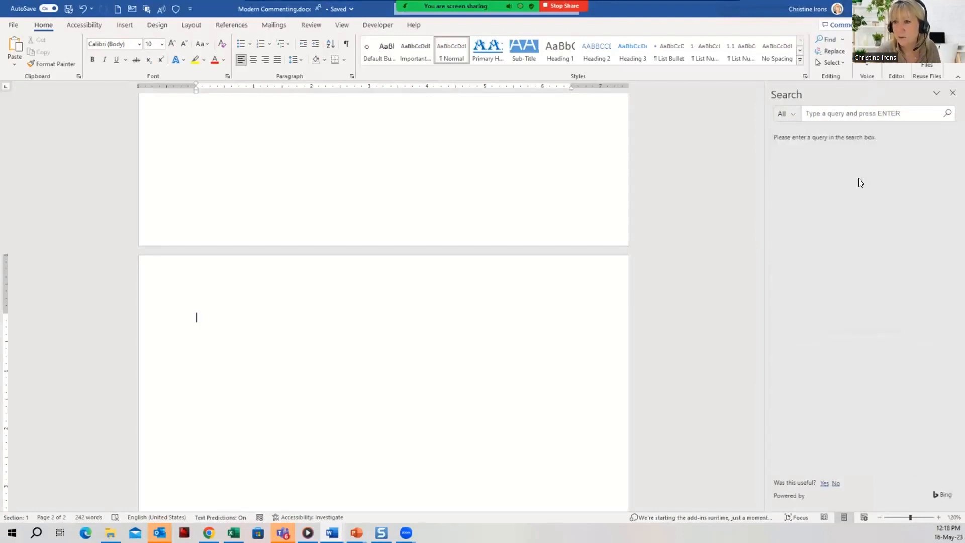
{"action": "left_click", "coordinate": [856, 116]}
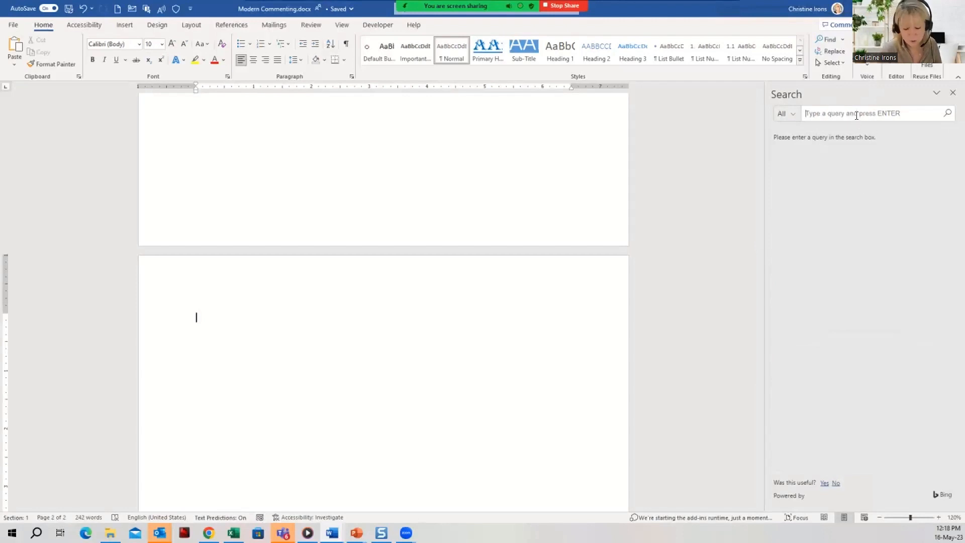
{"action": "type", "text": "styles"}
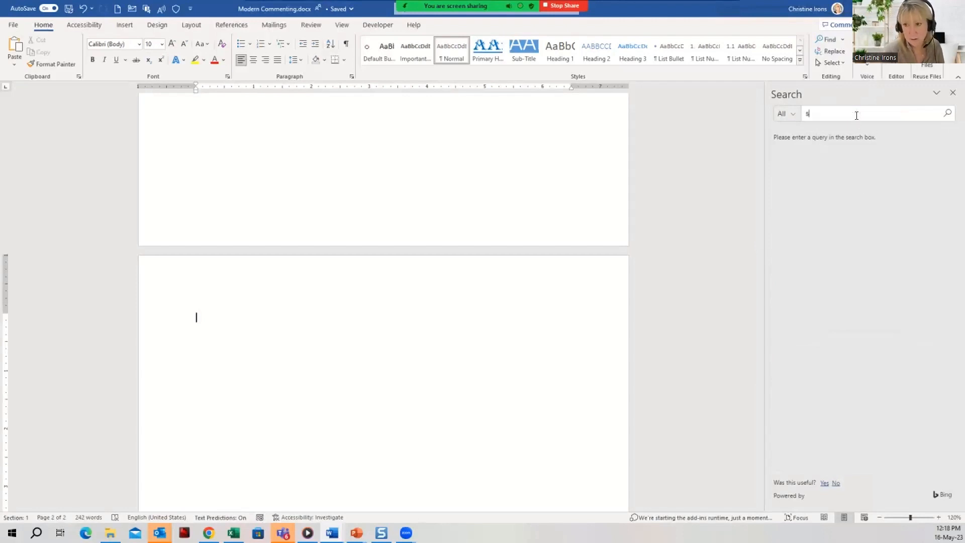
{"action": "key", "text": "Return"}
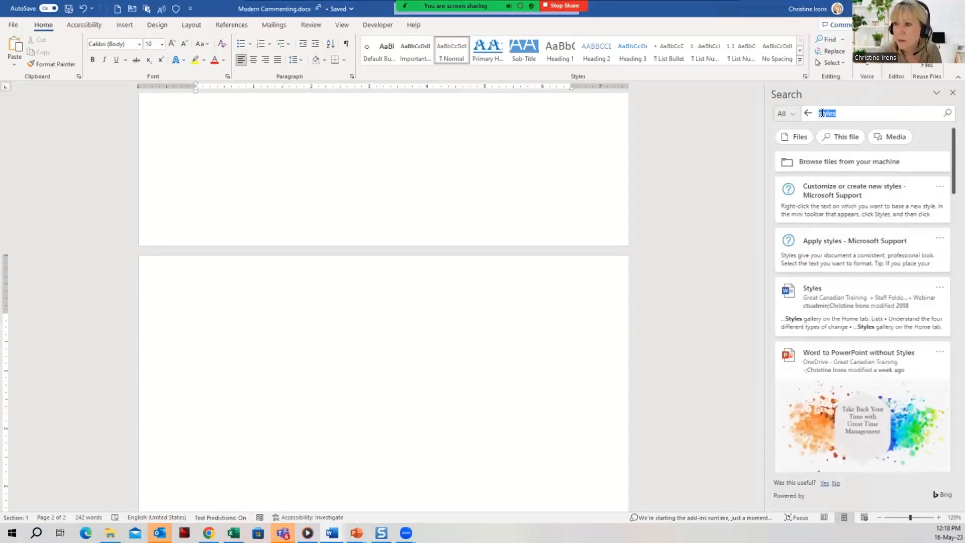
Step: Clear the search query, try to preview the Styles Word document from the suggestions, and return to the document's start
{"action": "left_click", "coordinate": [803, 114]}
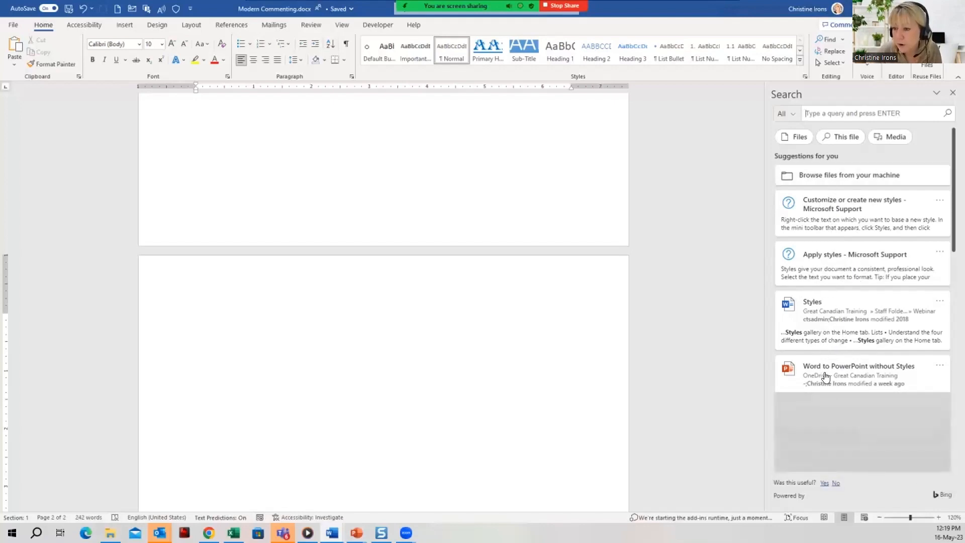
{"action": "left_click", "coordinate": [815, 307]}
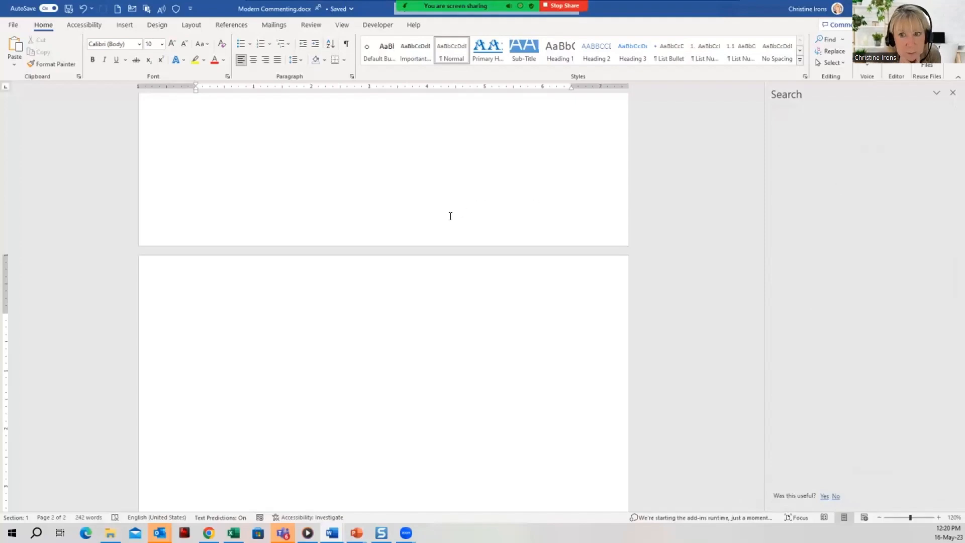
{"action": "left_click", "coordinate": [390, 291]}
{"action": "key", "text": "ctrl+Home"}
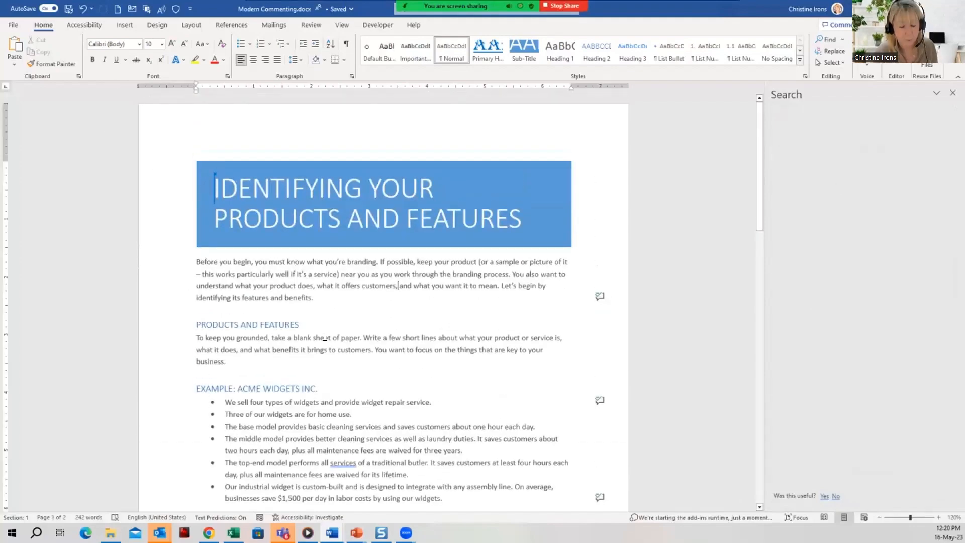
Step: Create a new blank document, open Reuse Files for it, and browse the suggested files
{"action": "key", "text": "ctrl+n"}
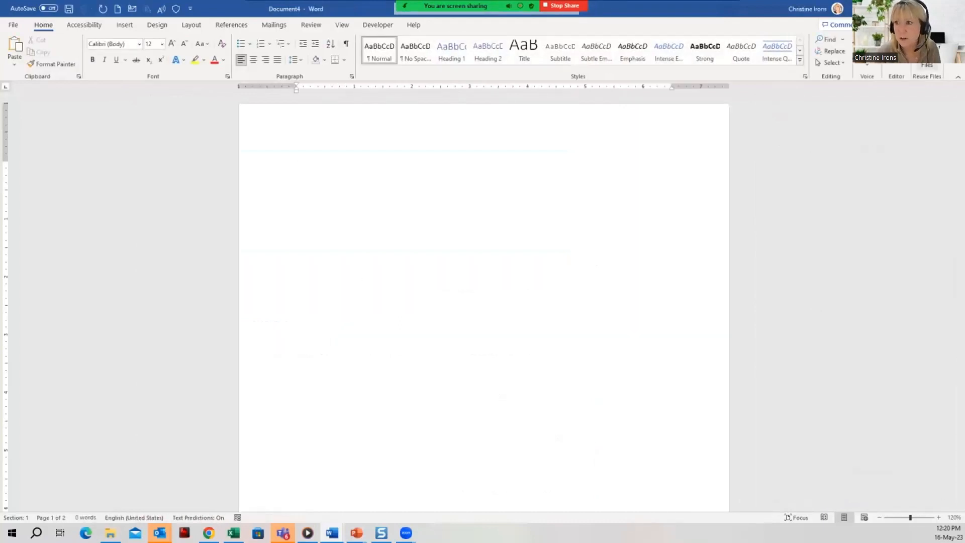
{"action": "key", "text": "ctrl+shift+o"}
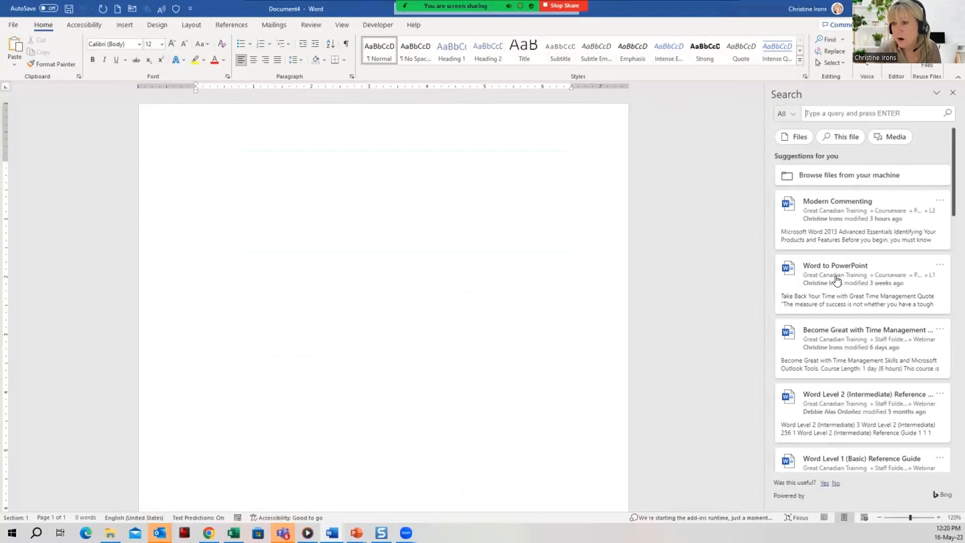
{"action": "scroll", "coordinate": [843, 394], "scroll_direction": "down", "scroll_amount": 4}
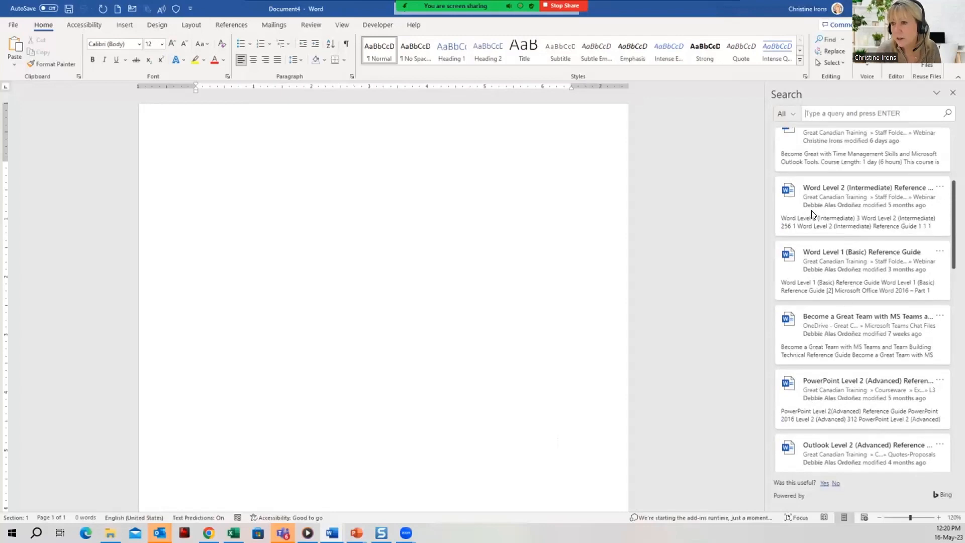
{"action": "scroll", "coordinate": [813, 215], "scroll_direction": "up", "scroll_amount": 4}
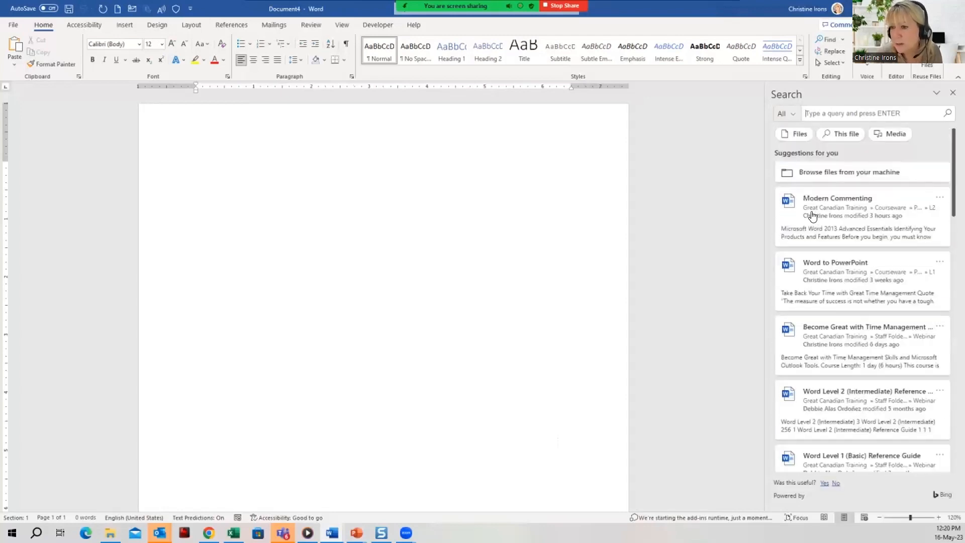
Step: Search the reusable files for "Styles" and open a preview of the Styles Word document
{"action": "left_click", "coordinate": [815, 113]}
{"action": "type", "text": "Styles"}
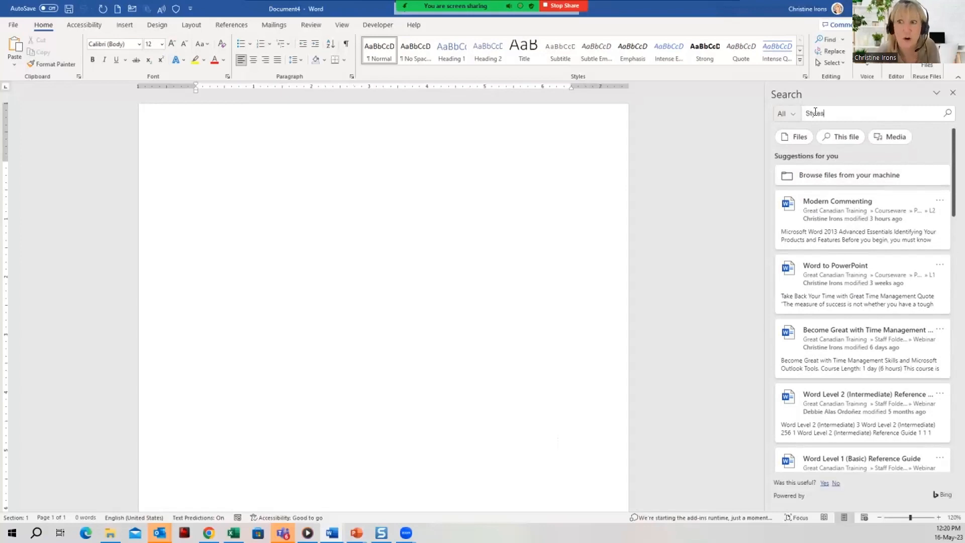
{"action": "key", "text": "Return"}
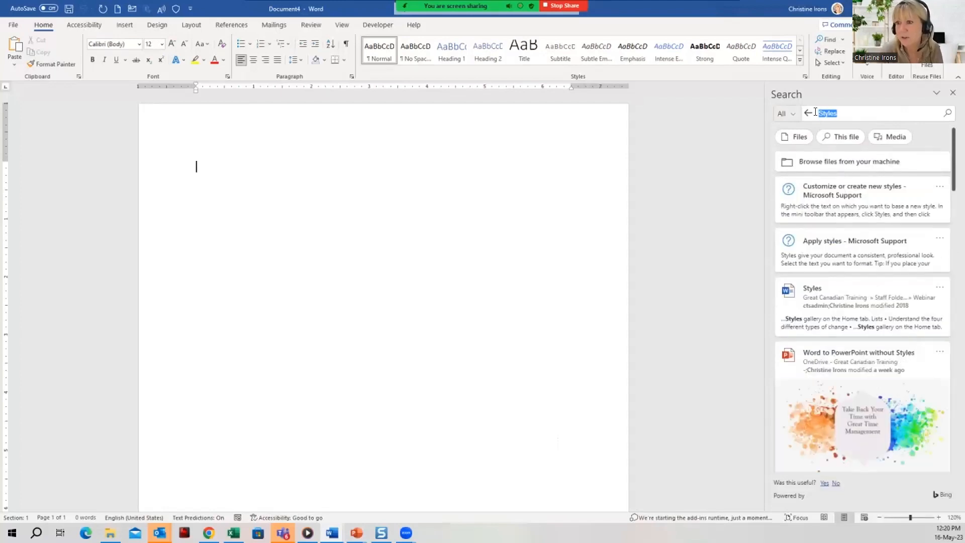
{"action": "left_click", "coordinate": [822, 298]}
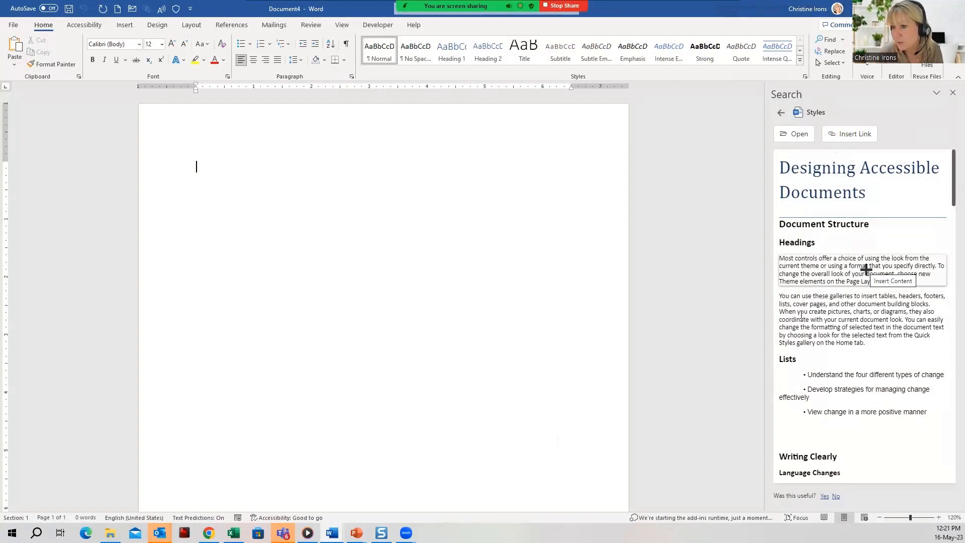
Step: Insert the paragraph about galleries, the "Writing Clearly" heading, and the content from "Document Structure" through the Lists bullets, and return to the search results
{"action": "left_click", "coordinate": [866, 319]}
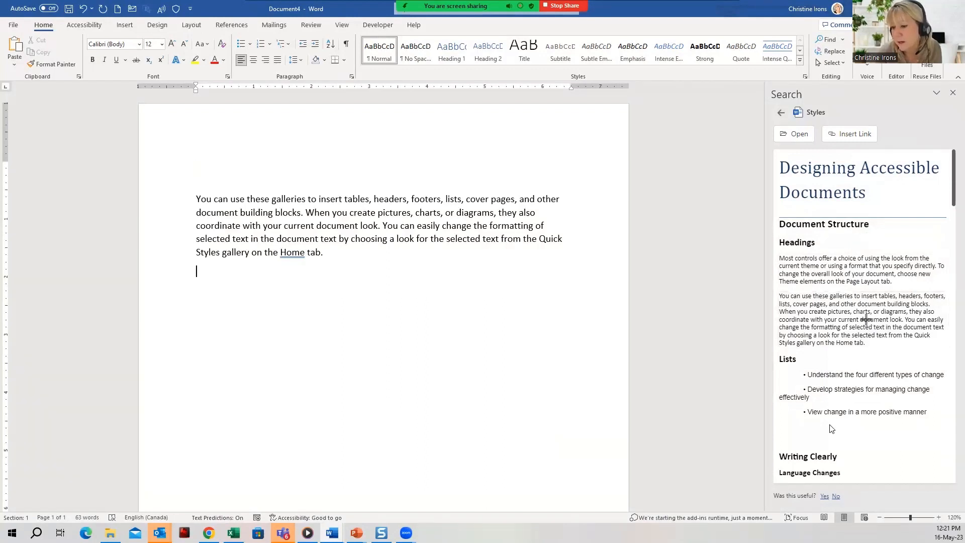
{"action": "left_click", "coordinate": [865, 456]}
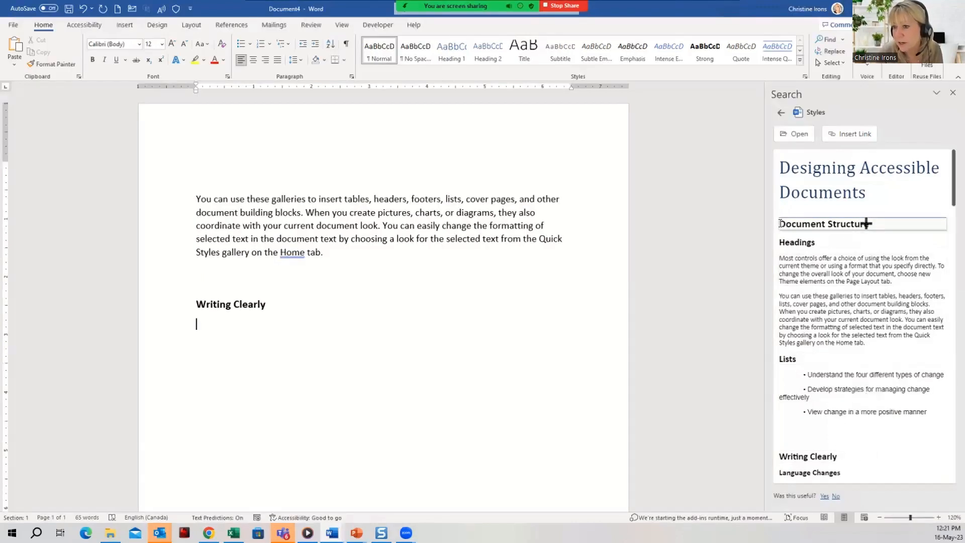
{"action": "left_click_drag", "start_coordinate": [780, 222], "coordinate": [935, 403]}
{"action": "left_click", "coordinate": [936, 403]}
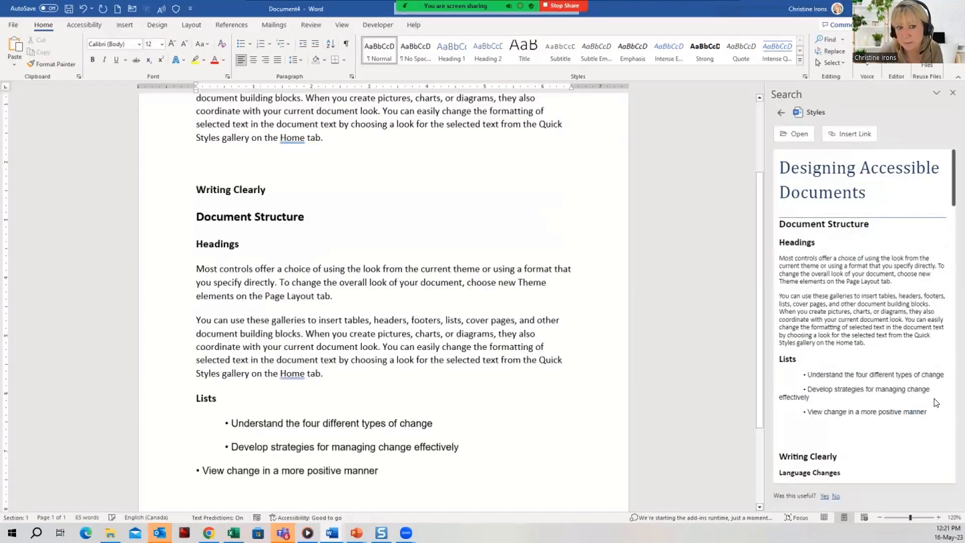
{"action": "left_click", "coordinate": [781, 112]}
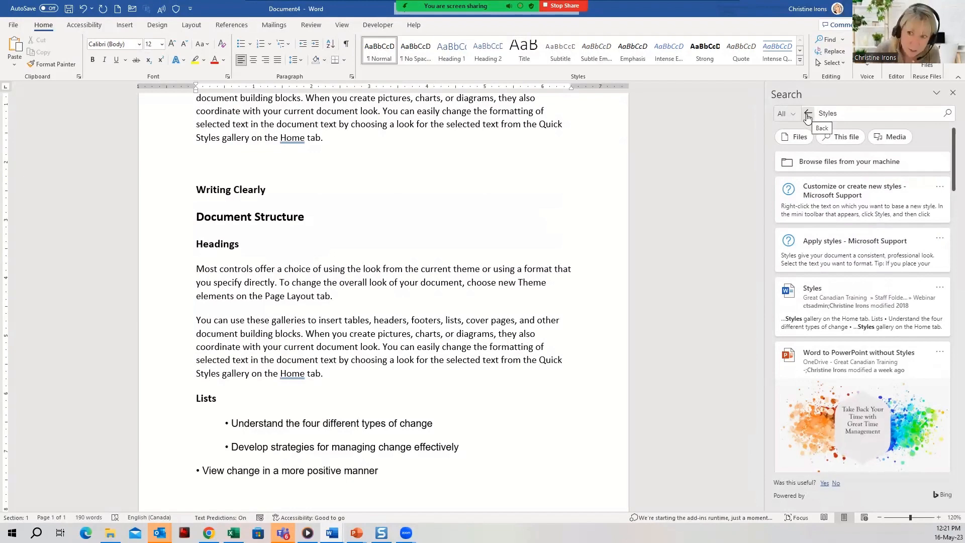
Step: Limit the reusable content to files, open the local Modern Commenting.docx, and select its text from the introduction through the first Acme Widgets bullets
{"action": "left_click", "coordinate": [808, 116]}
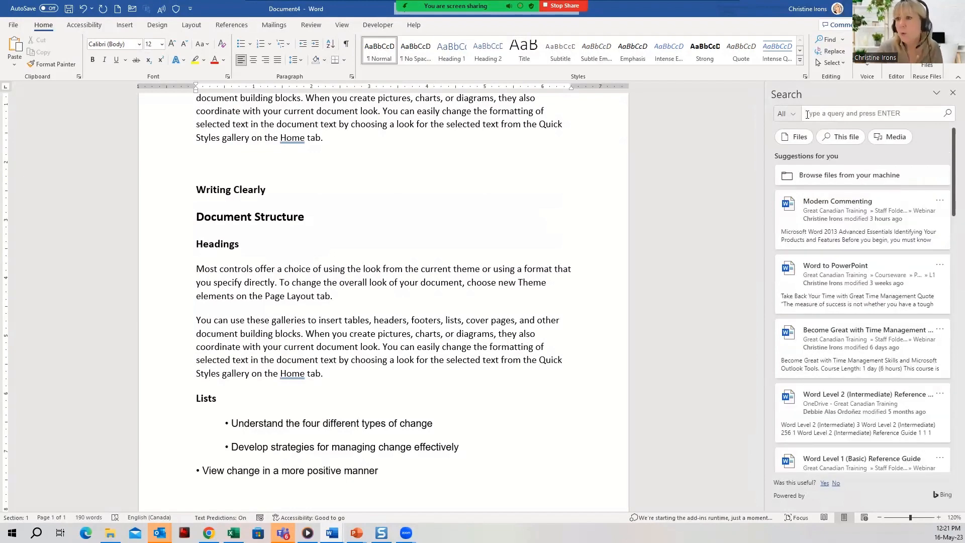
{"action": "left_click", "coordinate": [796, 137]}
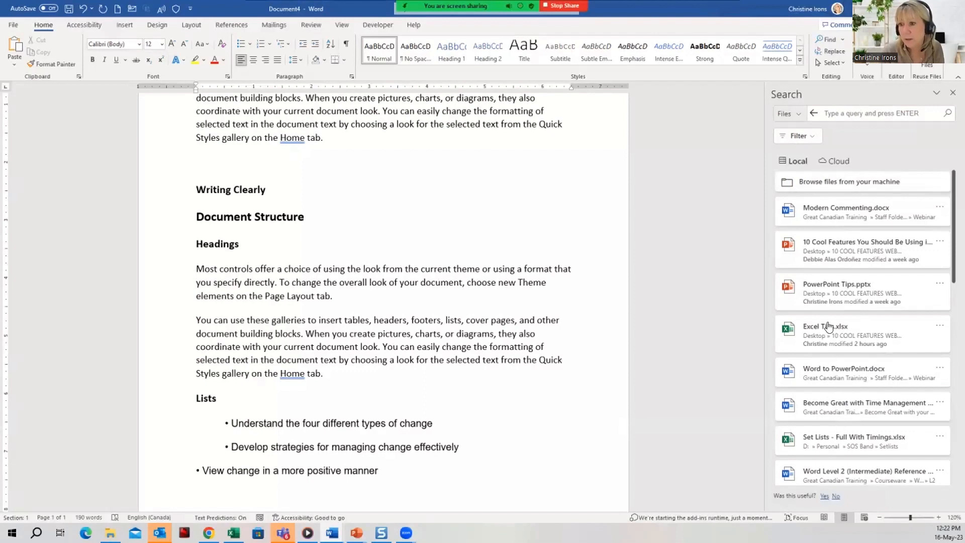
{"action": "left_click", "coordinate": [846, 211]}
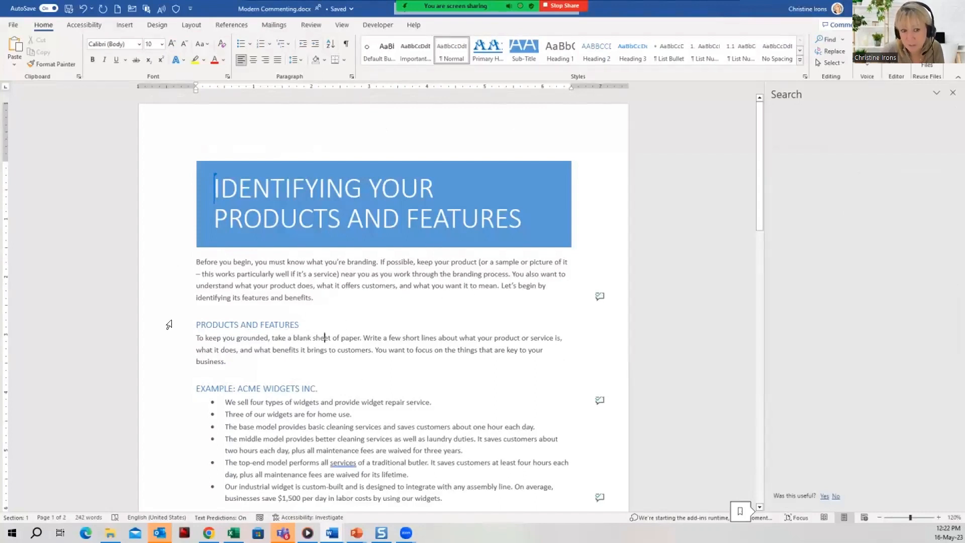
{"action": "left_click_drag", "start_coordinate": [172, 262], "coordinate": [157, 418]}
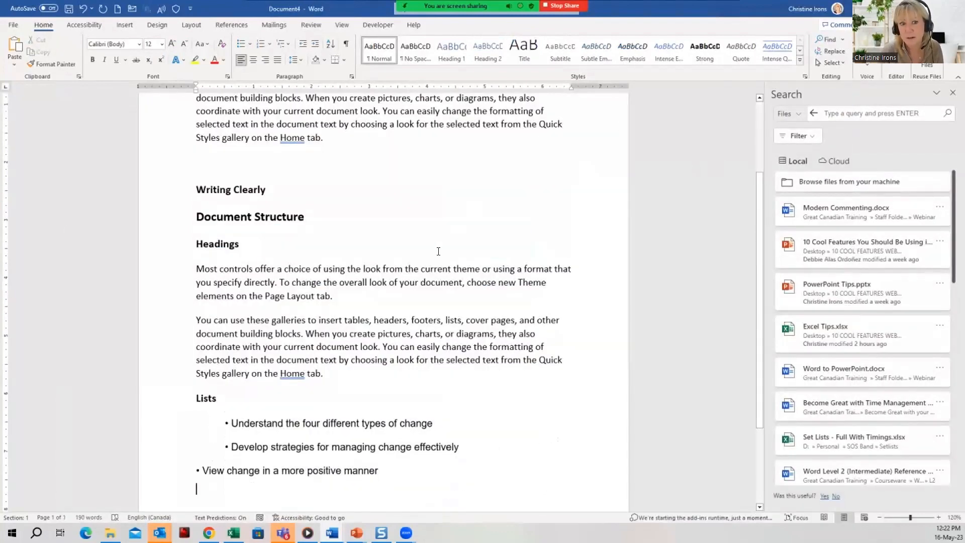
Step: Search the reusable media for "dog", insert the brown-and-white bulldog picture at the "Headings" heading, and close the Search pane
{"action": "left_click", "coordinate": [436, 254]}
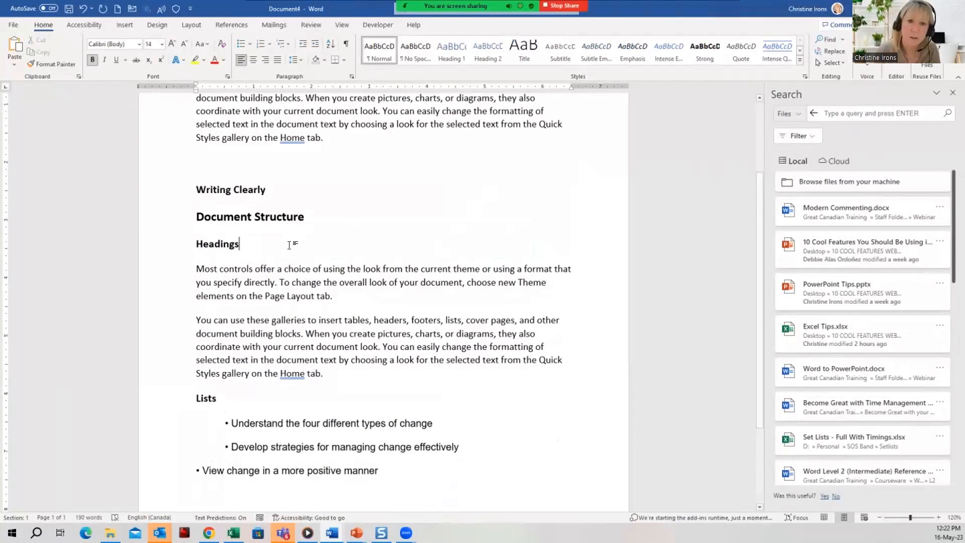
{"action": "left_click", "coordinate": [815, 112]}
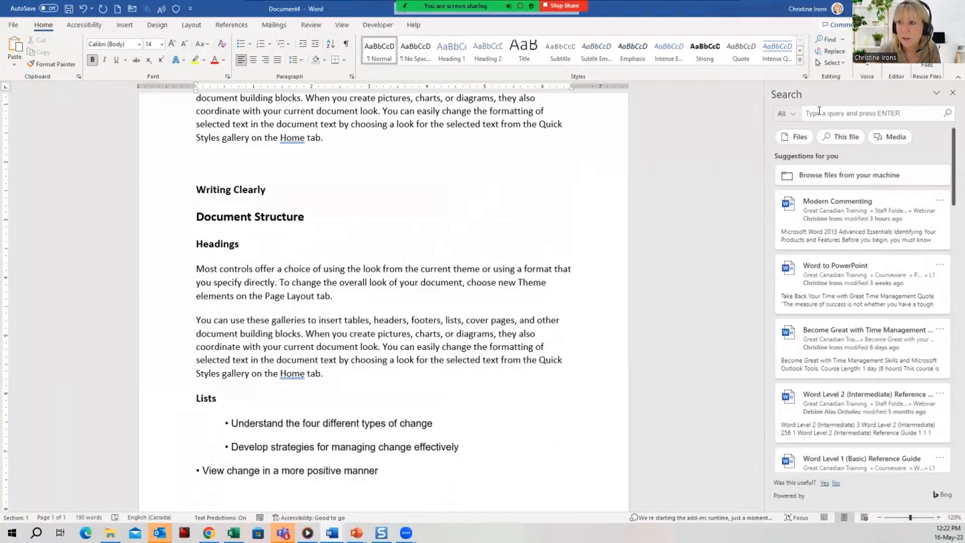
{"action": "left_click", "coordinate": [881, 138]}
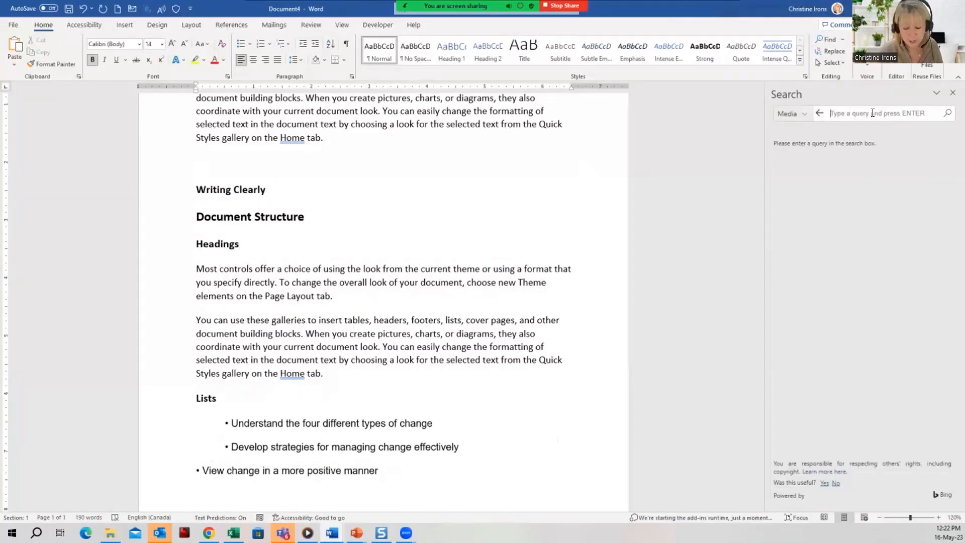
{"action": "type", "text": "dog"}
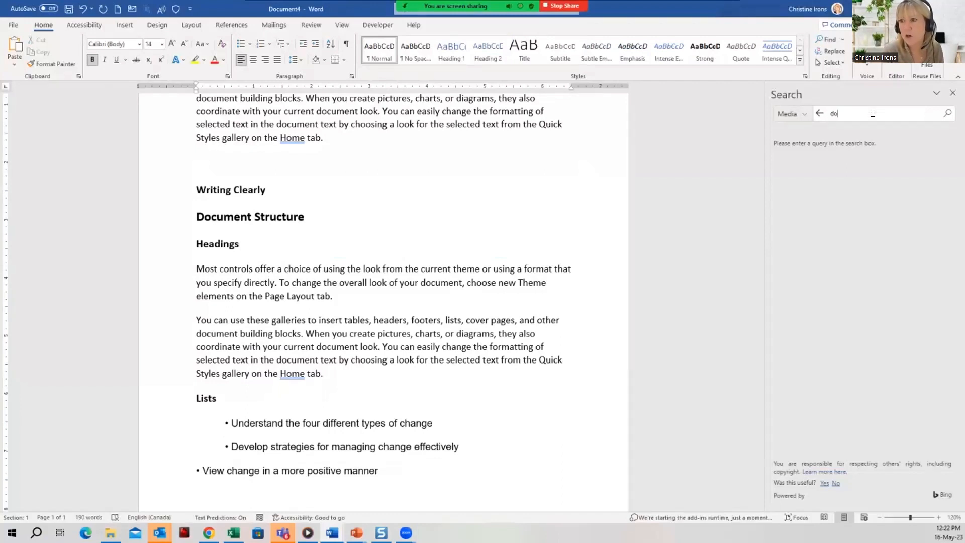
{"action": "key", "text": "Return"}
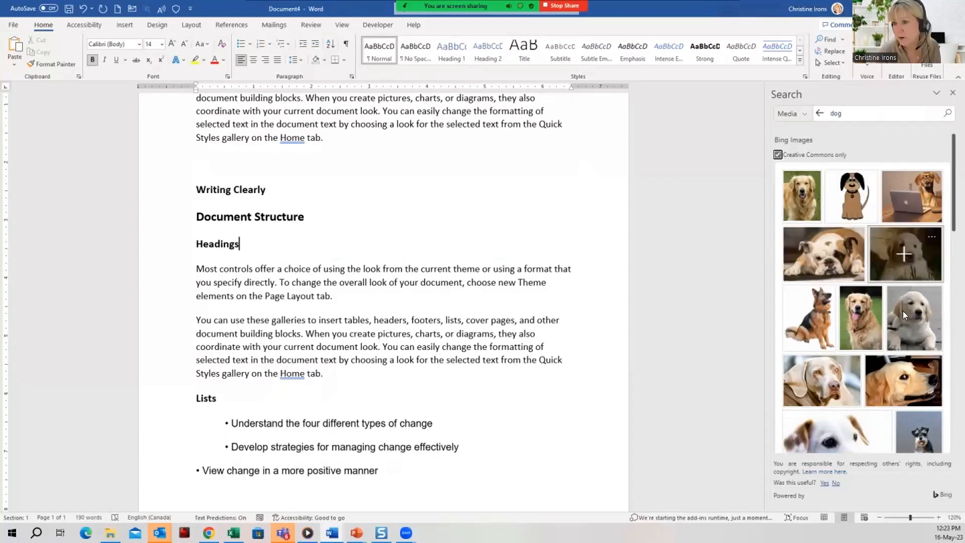
{"action": "left_click", "coordinate": [817, 265]}
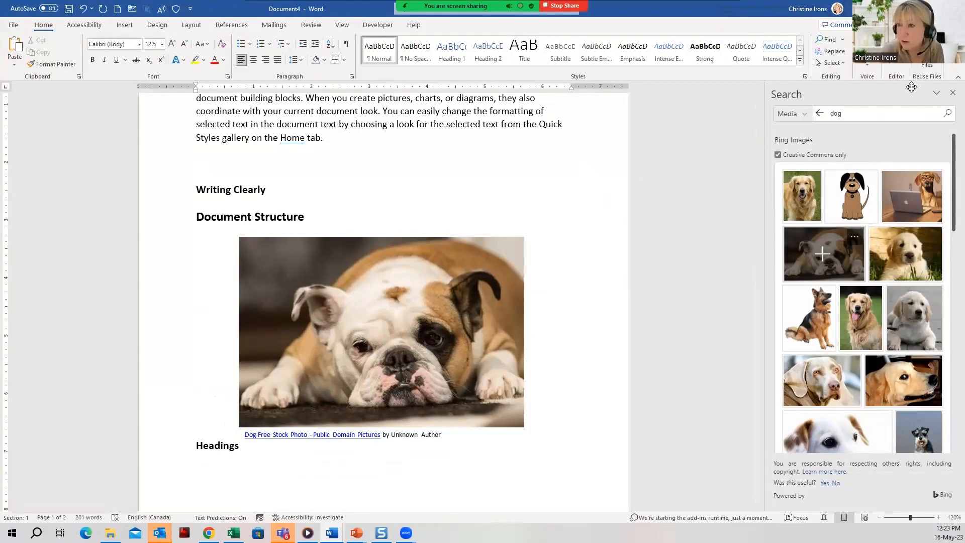
{"action": "left_click", "coordinate": [951, 93]}
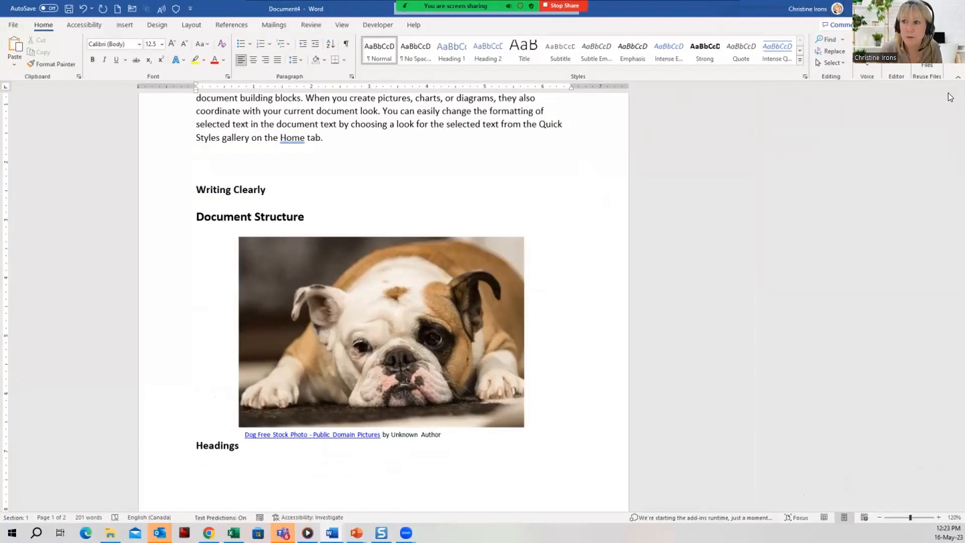
{"action": "left_click", "coordinate": [483, 178]}
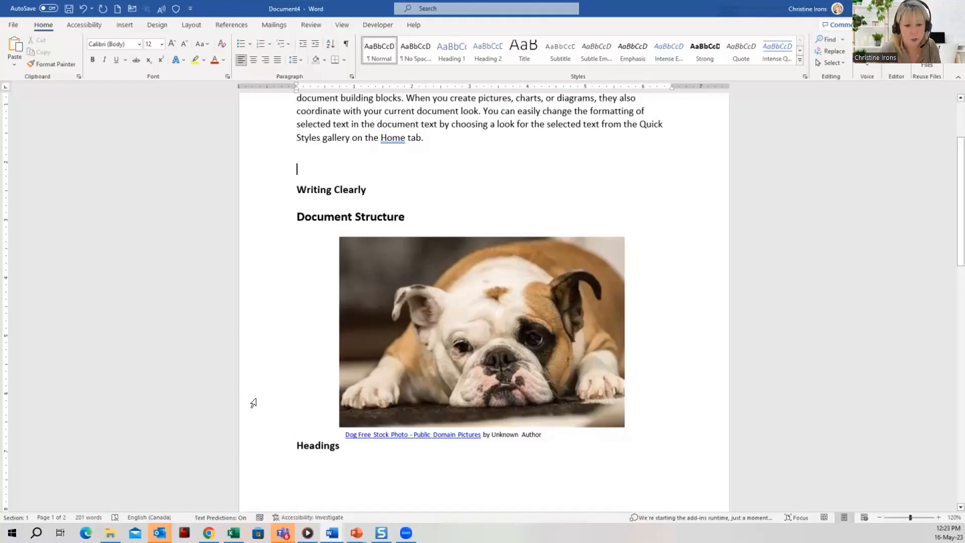
Step: Check the other open Word documents and switch to Word to PowerPoint.docx in the Chrome browser
{"action": "mouse_move", "coordinate": [332, 532]}
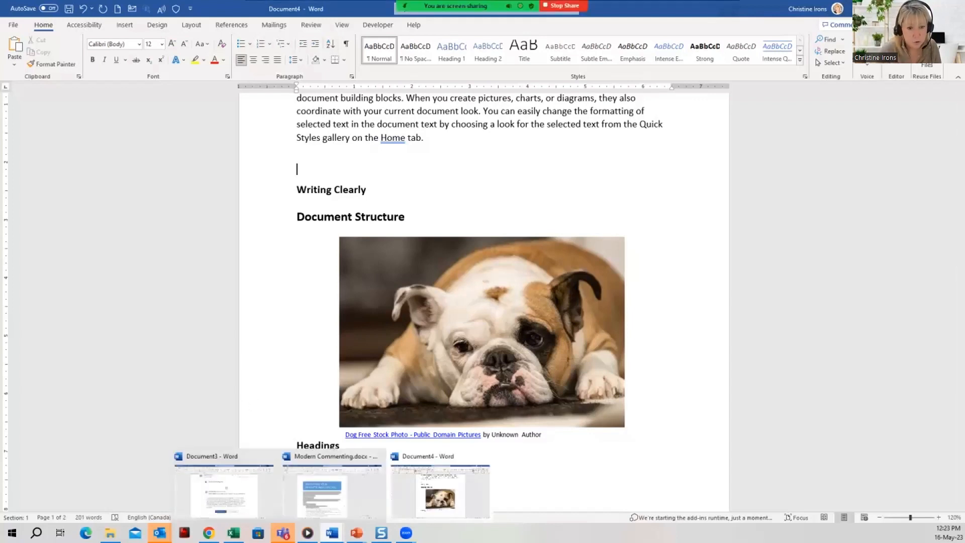
{"action": "left_click", "coordinate": [238, 508]}
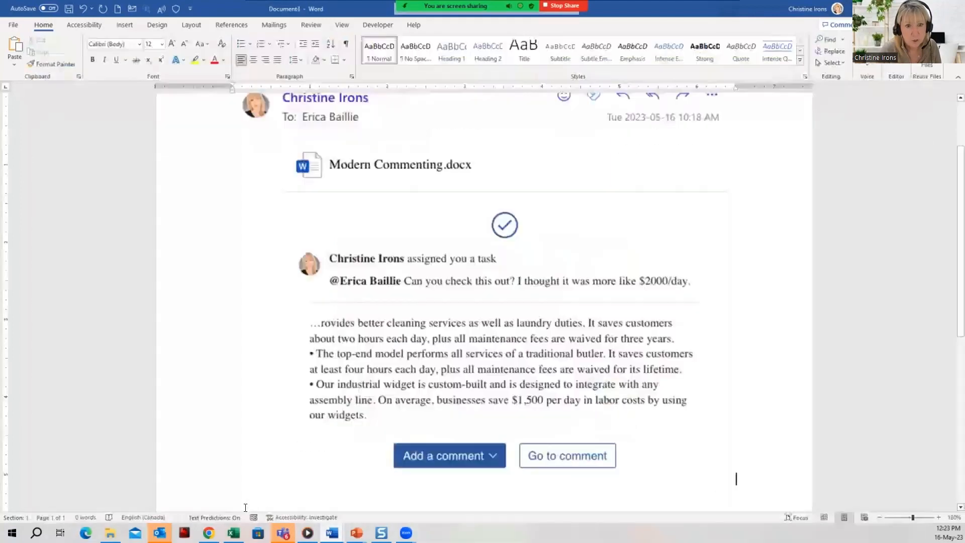
{"action": "mouse_move", "coordinate": [331, 533]}
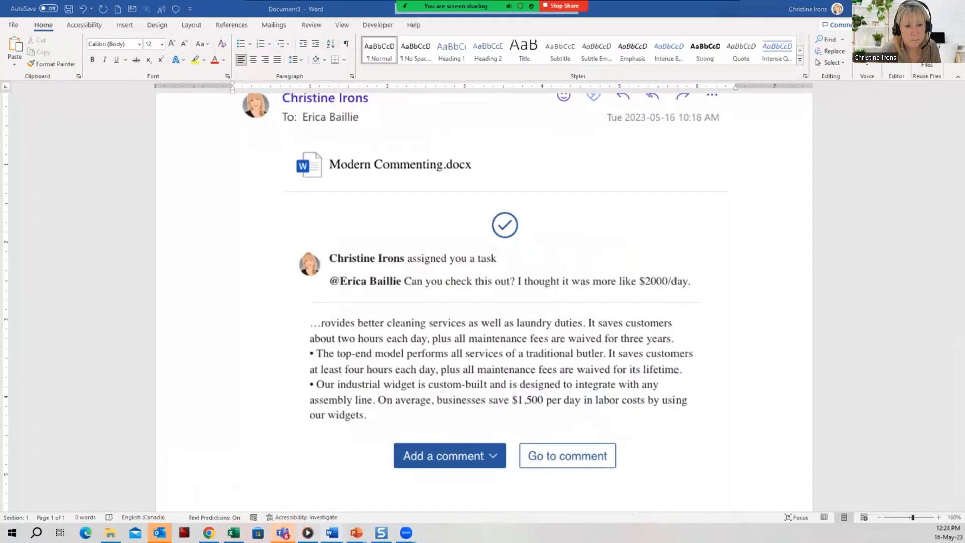
{"action": "left_click", "coordinate": [336, 467]}
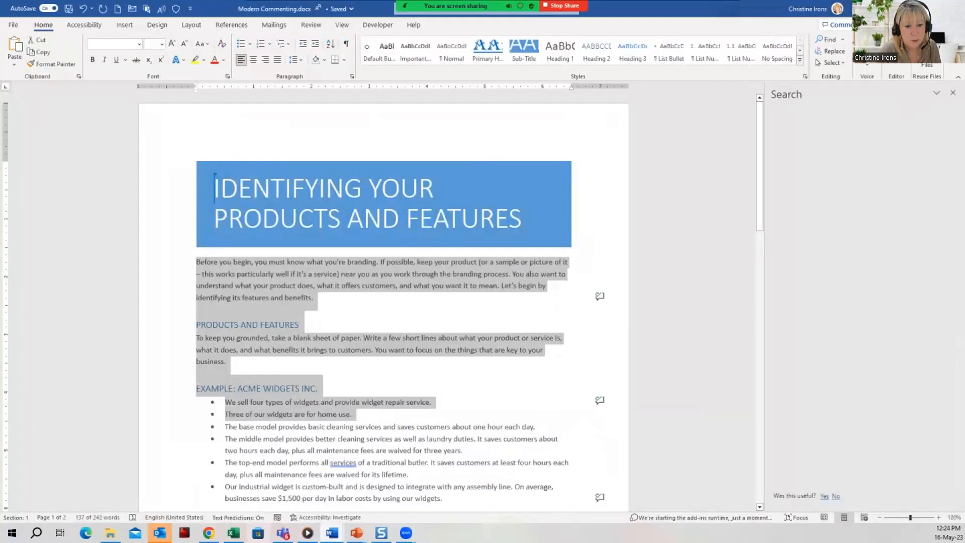
{"action": "left_click", "coordinate": [208, 533]}
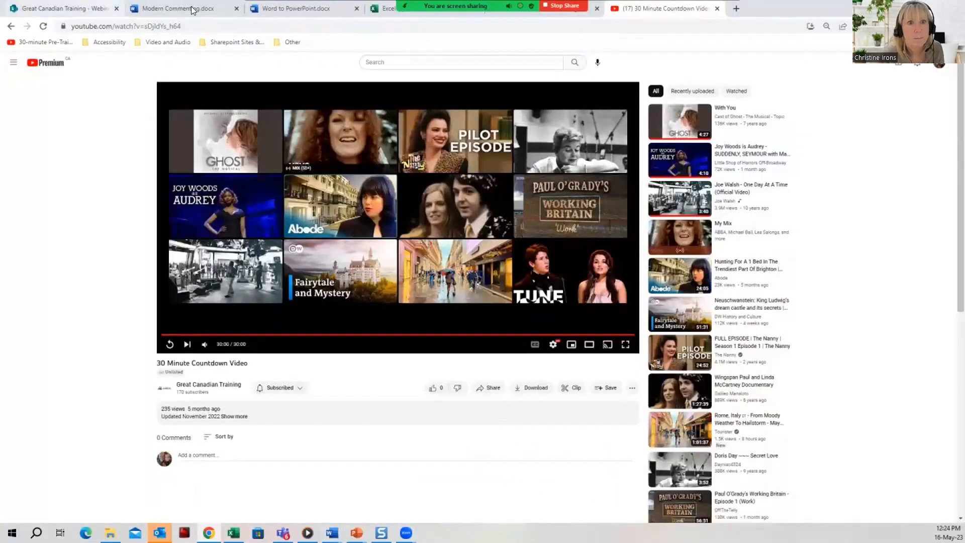
{"action": "left_click", "coordinate": [275, 6]}
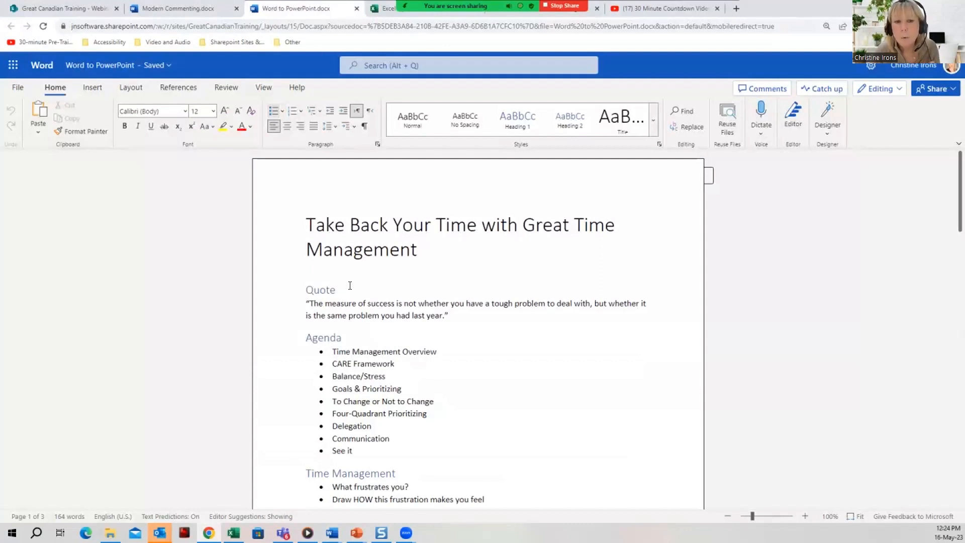
Step: Examine the styles of the Quote and Agenda headings and the Time Management section with its bullets and picture
{"action": "left_click", "coordinate": [349, 304]}
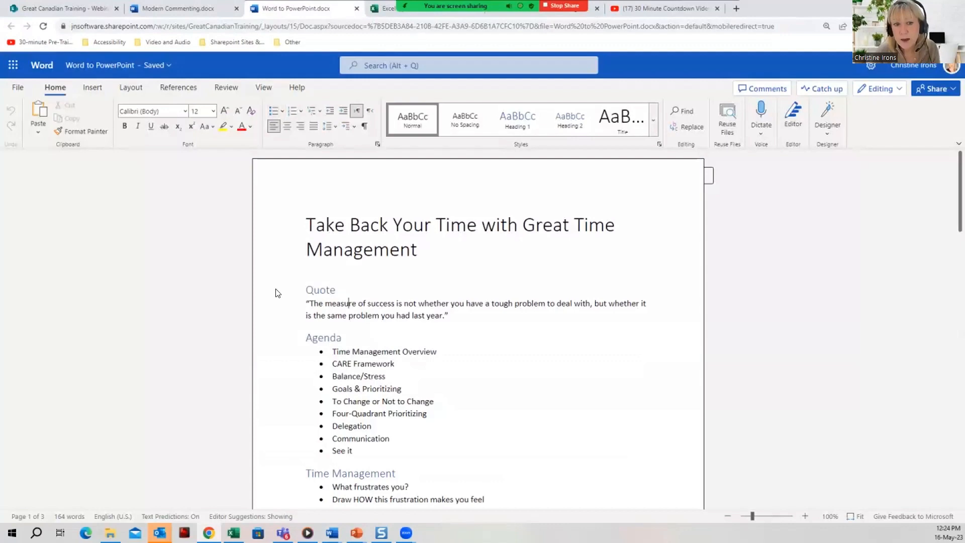
{"action": "left_click_drag", "start_coordinate": [305, 291], "coordinate": [335, 295]}
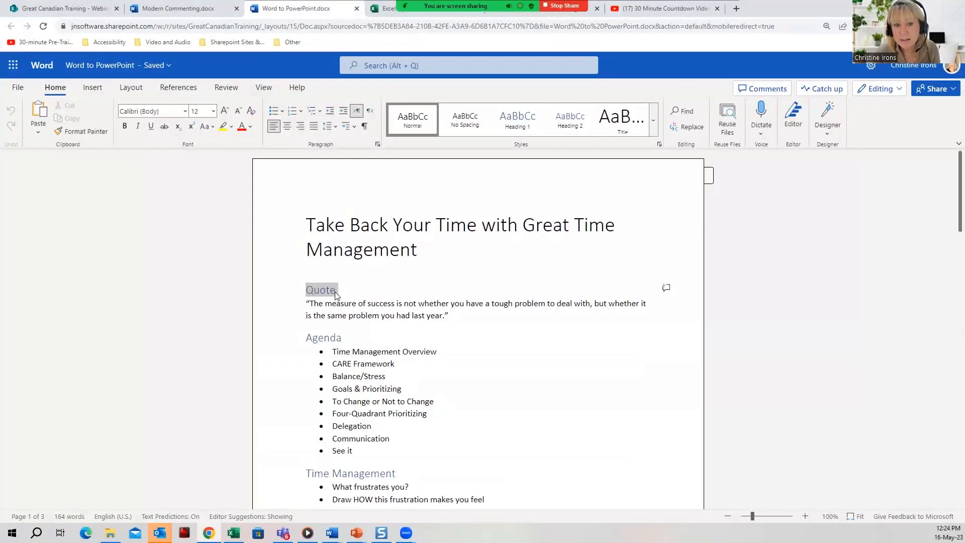
{"action": "left_click", "coordinate": [296, 337]}
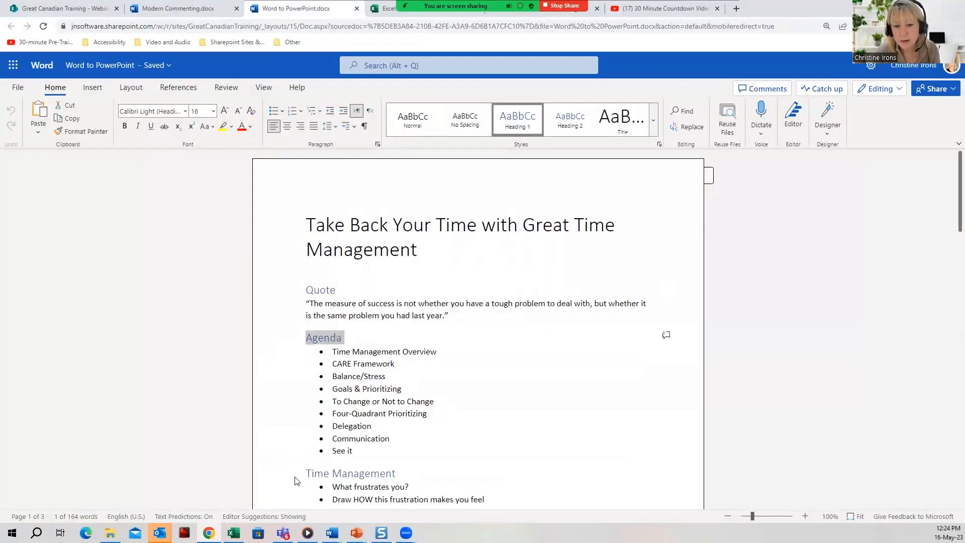
{"action": "left_click_drag", "start_coordinate": [303, 473], "coordinate": [486, 505]}
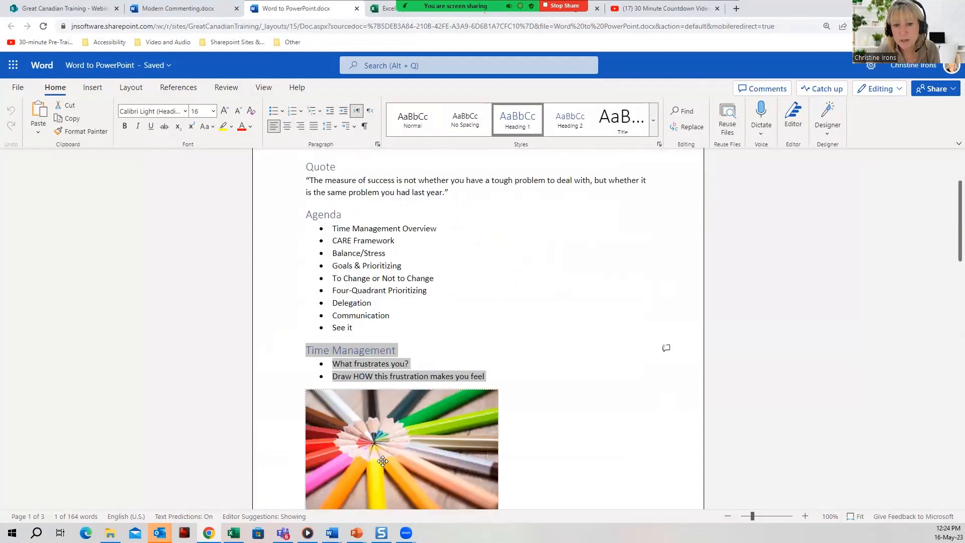
{"action": "left_click", "coordinate": [412, 355]}
{"action": "scroll", "coordinate": [401, 328], "scroll_direction": "up", "scroll_amount": 2}
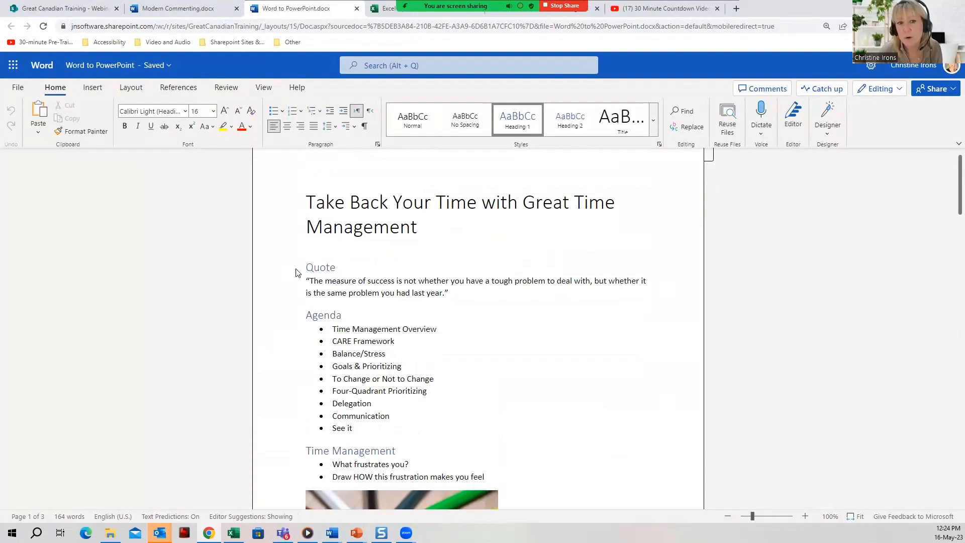
{"action": "double_click", "coordinate": [348, 266]}
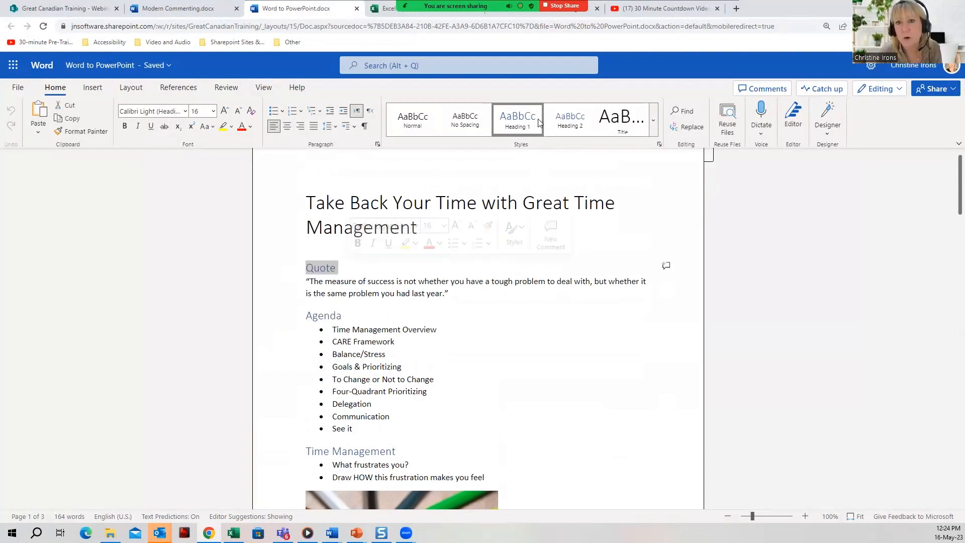
{"action": "left_click", "coordinate": [491, 291]}
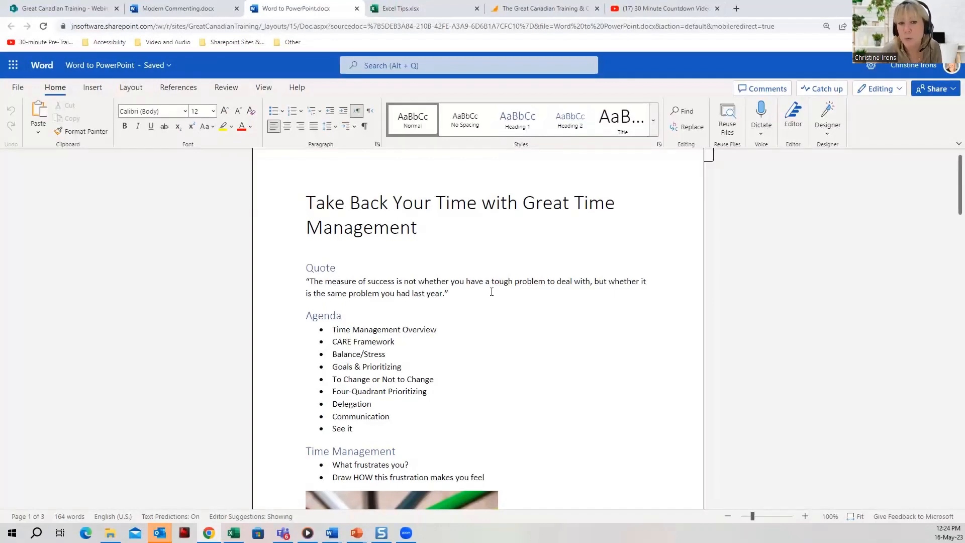
Step: Look through the whole document to its Top Three section, and recheck the styles of the Quote and Agenda headings
{"action": "scroll", "coordinate": [492, 292], "scroll_direction": "down", "scroll_amount": 20}
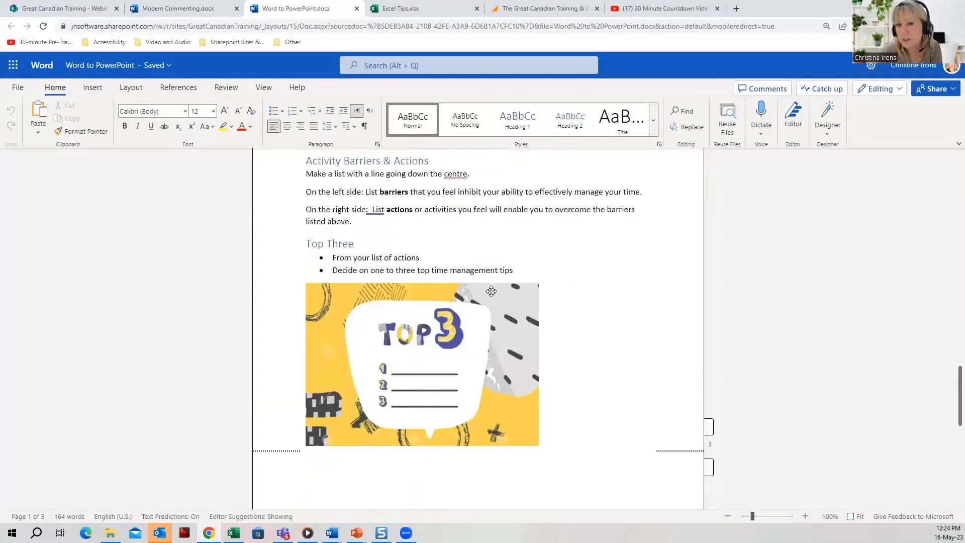
{"action": "scroll", "coordinate": [491, 291], "scroll_direction": "up", "scroll_amount": 20}
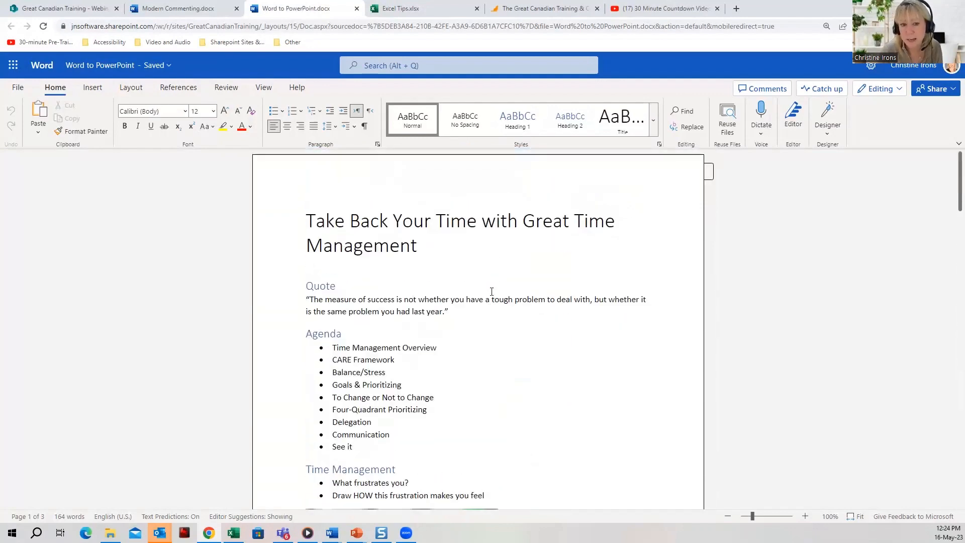
{"action": "scroll", "coordinate": [491, 291], "scroll_direction": "up", "scroll_amount": 1}
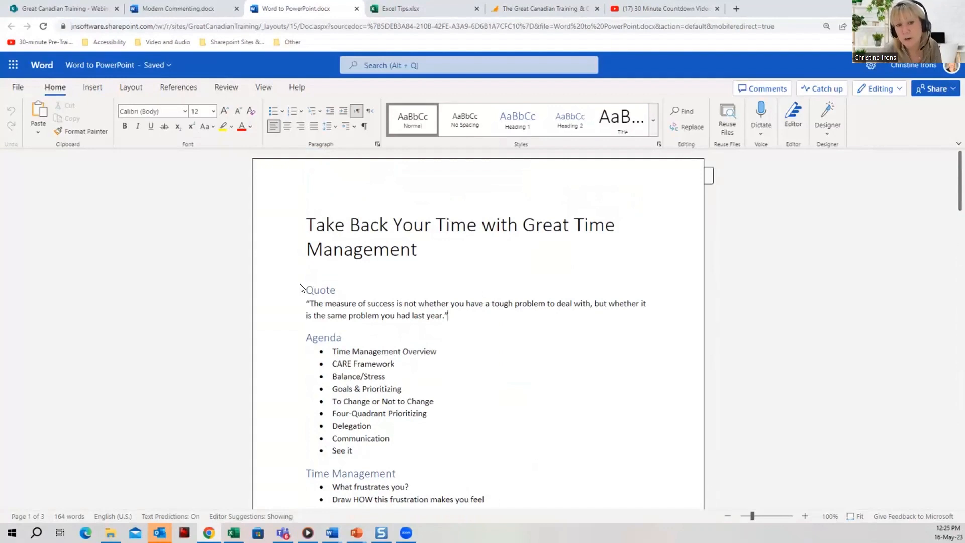
{"action": "double_click", "coordinate": [331, 291]}
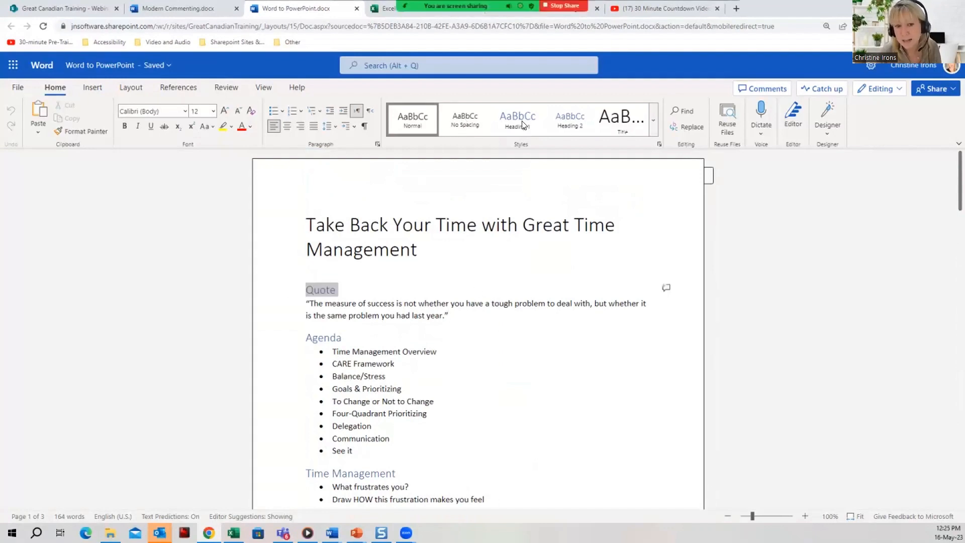
{"action": "left_click", "coordinate": [332, 302]}
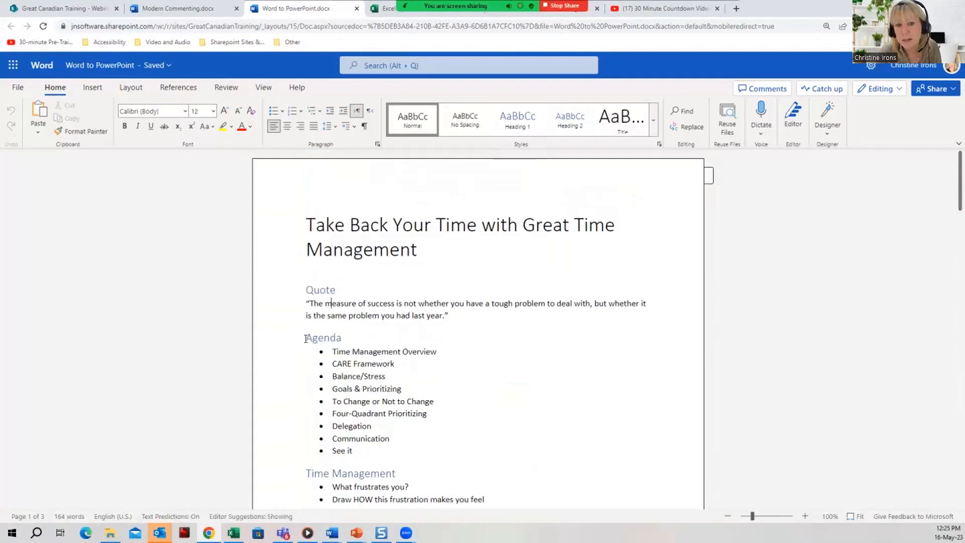
{"action": "double_click", "coordinate": [341, 339]}
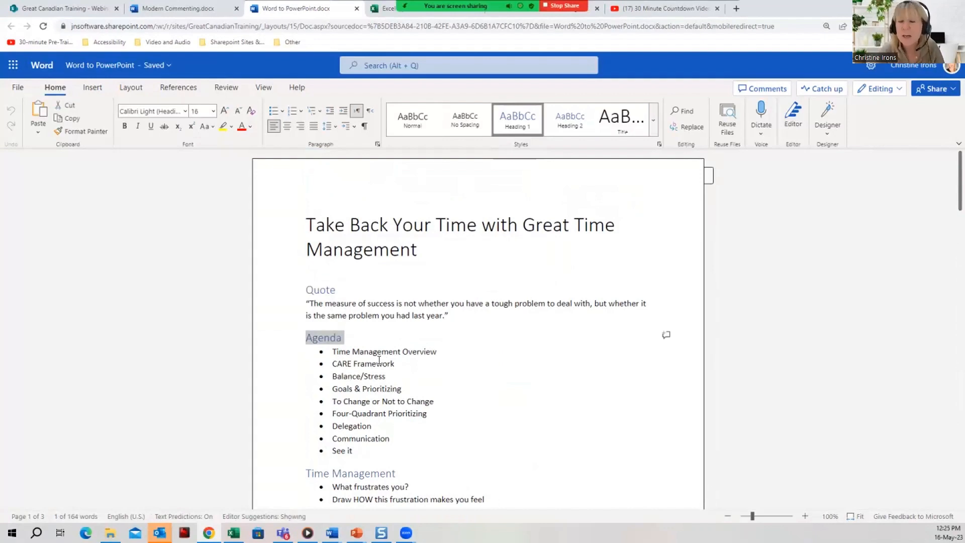
{"action": "left_click", "coordinate": [414, 306]}
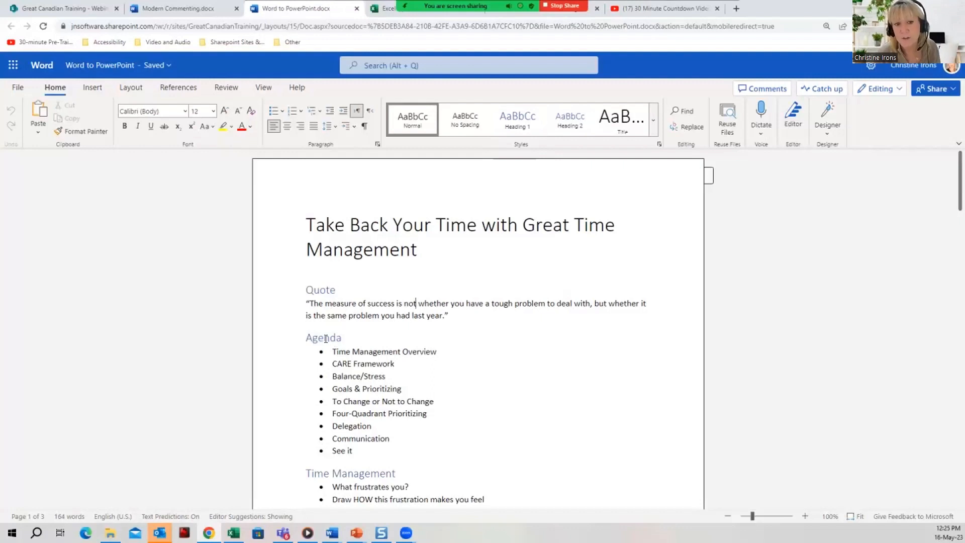
{"action": "left_click", "coordinate": [416, 328]}
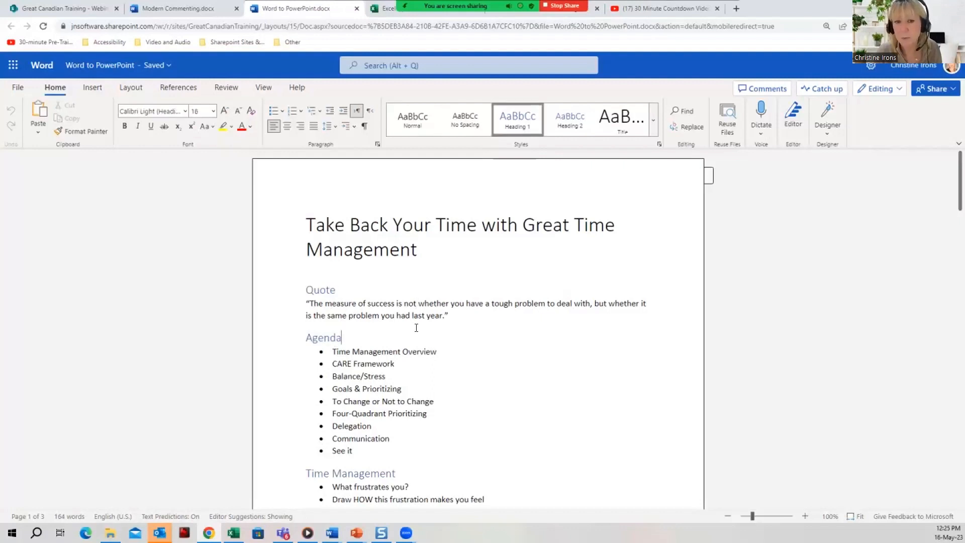
{"action": "left_click", "coordinate": [305, 289]}
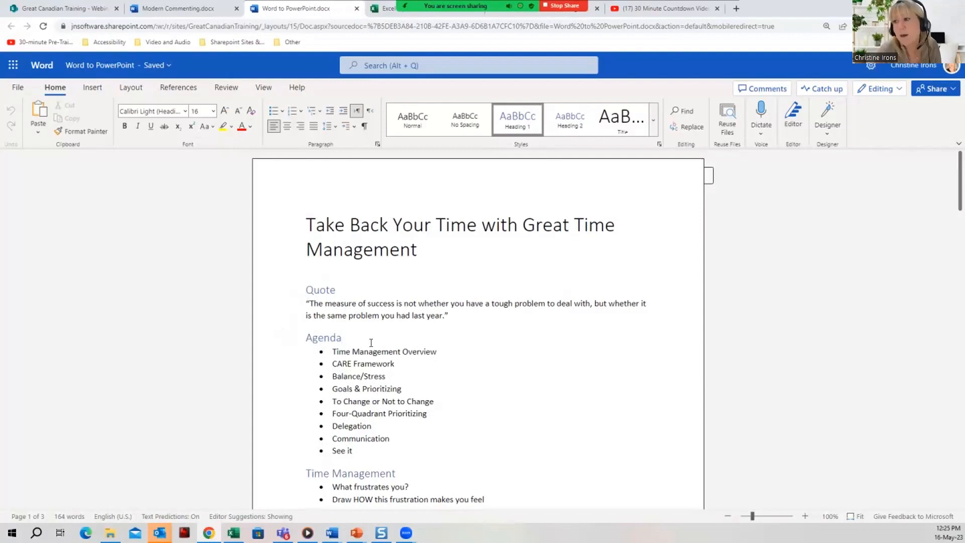
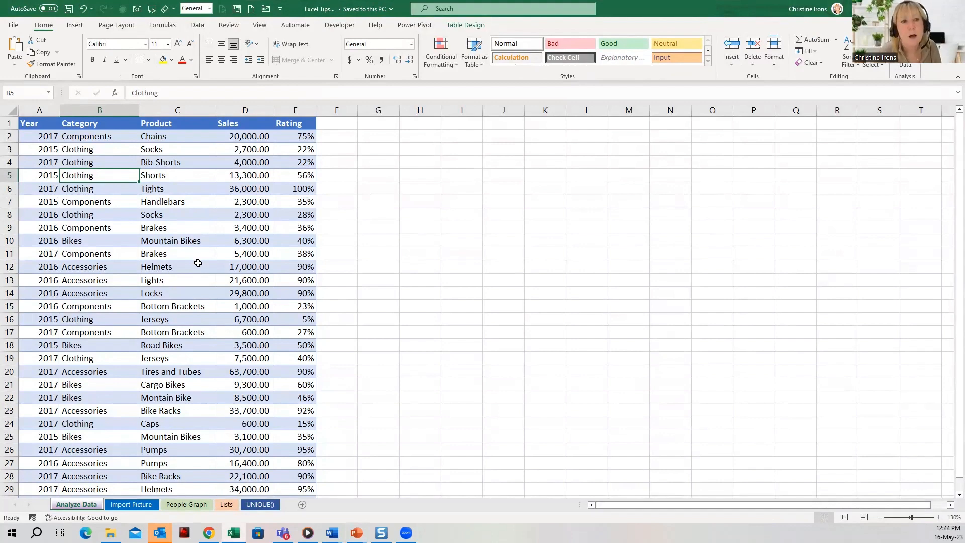
Step: Run Analyze Data on the sales table in the Analyze Data sheet
{"action": "left_click", "coordinate": [156, 175]}
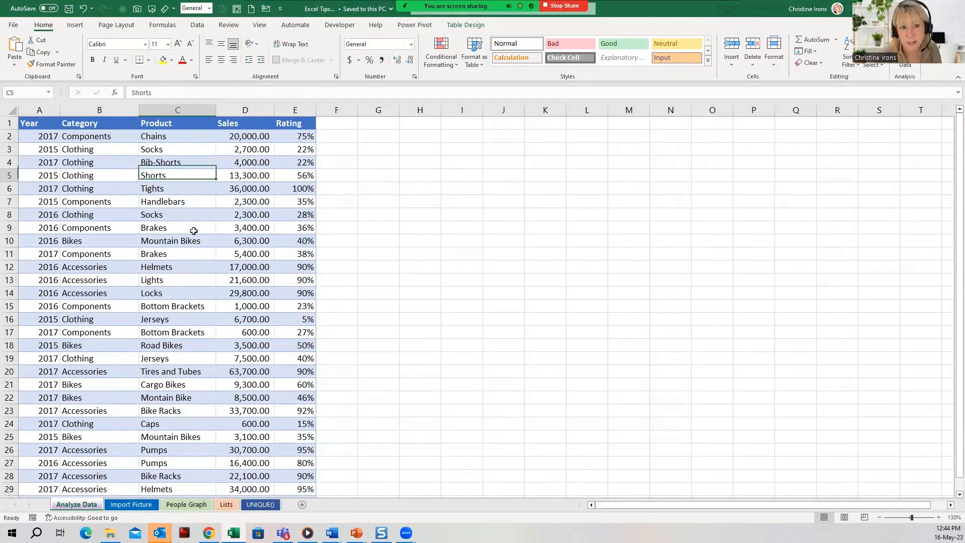
{"action": "left_click", "coordinate": [181, 253]}
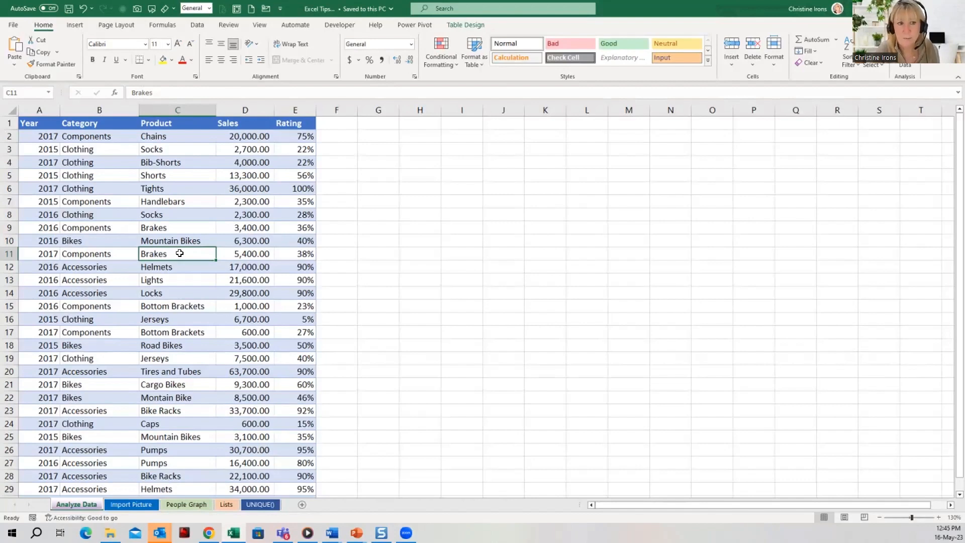
{"action": "left_click", "coordinate": [117, 301]}
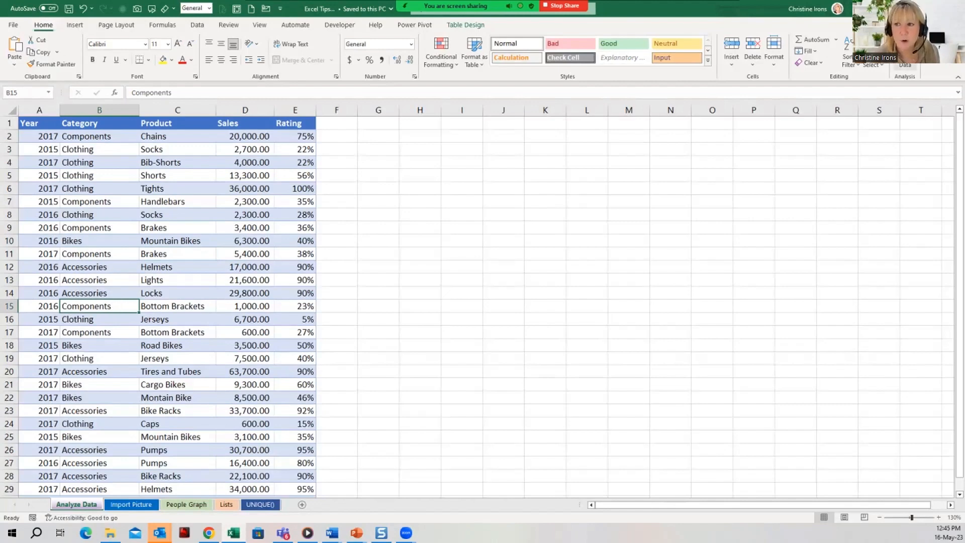
{"action": "left_click", "coordinate": [904, 50]}
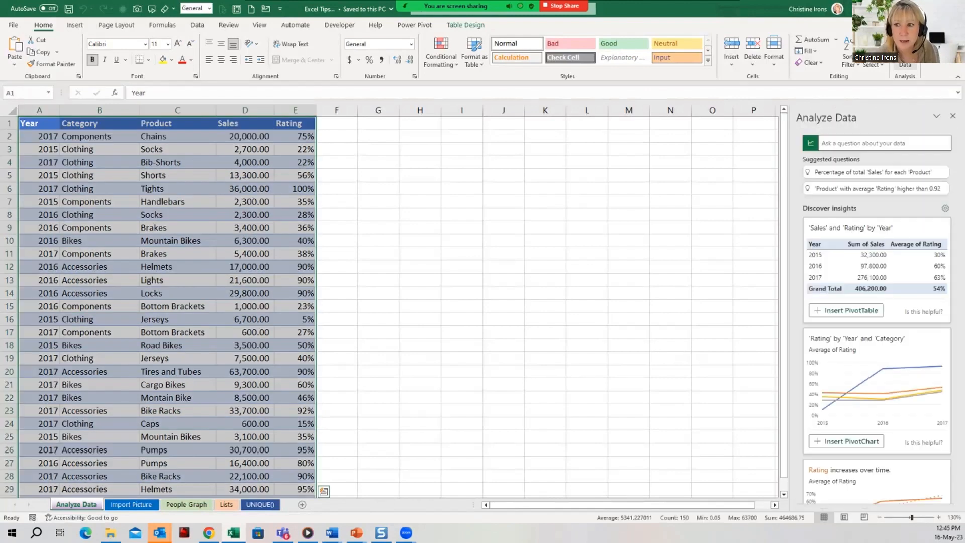
Step: Ask Analyze Data the question "Show me the sales by category"
{"action": "left_click", "coordinate": [846, 142]}
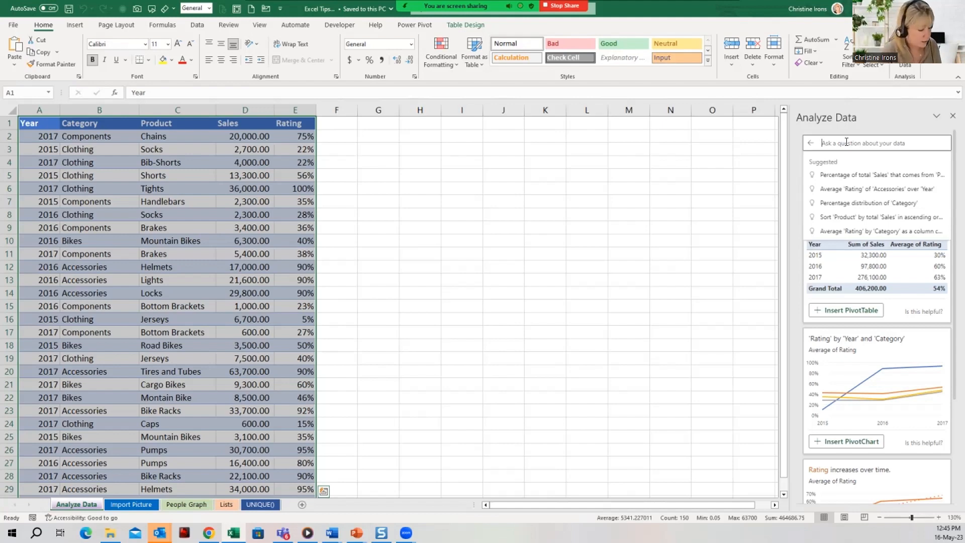
{"action": "type", "text": "Show me the"}
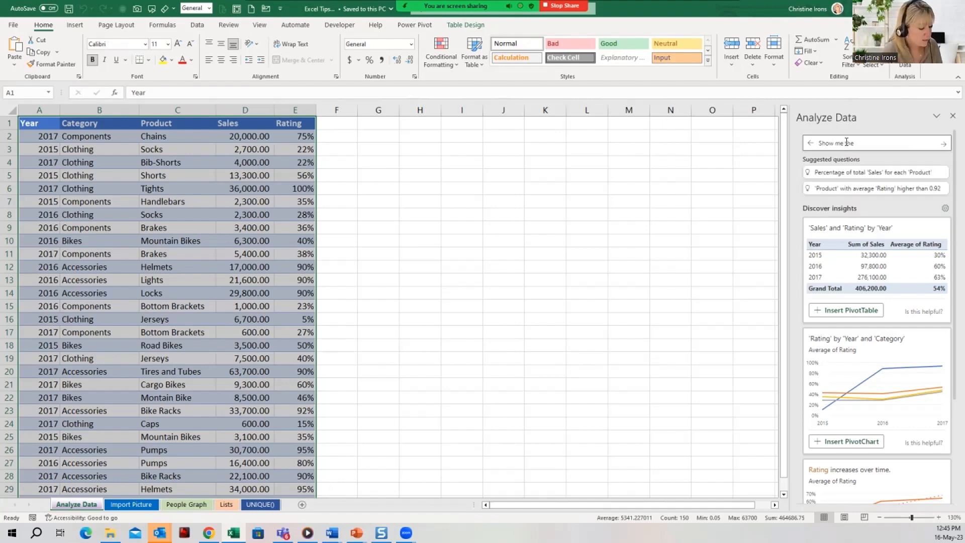
{"action": "type", "text": " sales by categ"}
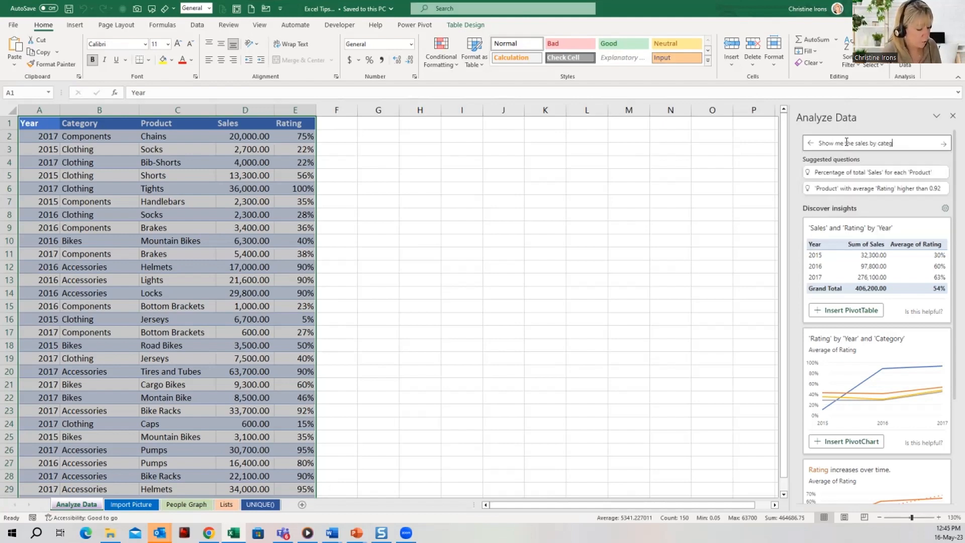
{"action": "type", "text": "ory"}
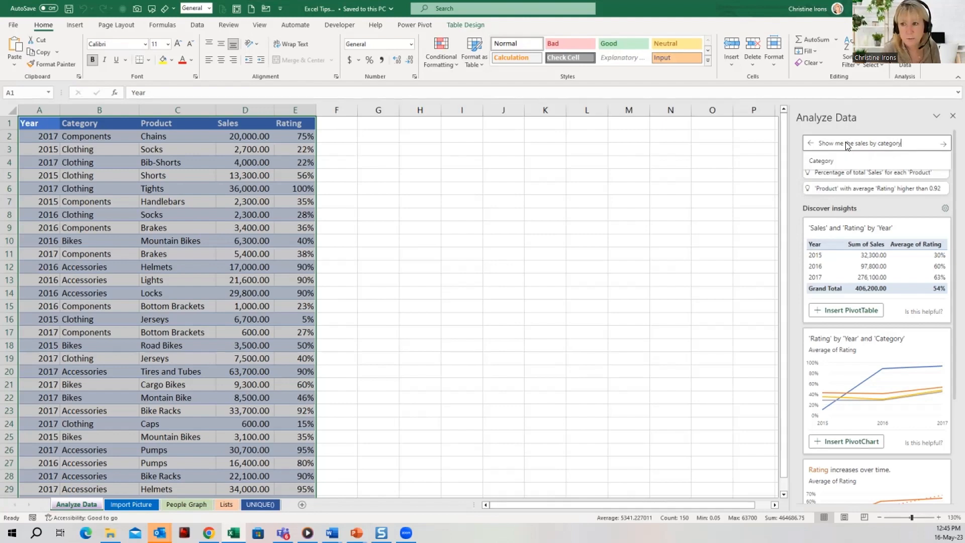
{"action": "key", "text": "Return"}
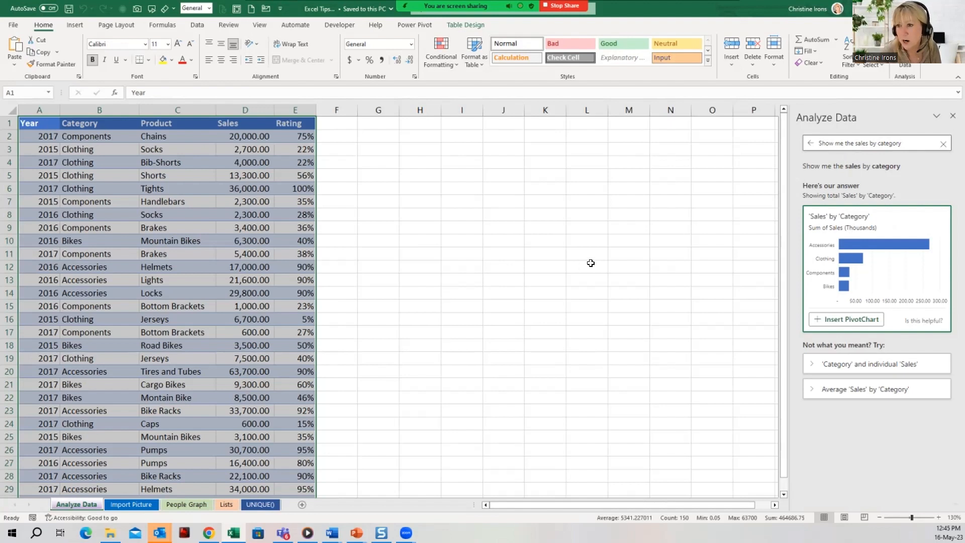
Step: Extend the question to "Show me the sales by category pivot table", insert the suggested PivotTable, and return to the Analyze Data sheet
{"action": "left_click", "coordinate": [907, 142]}
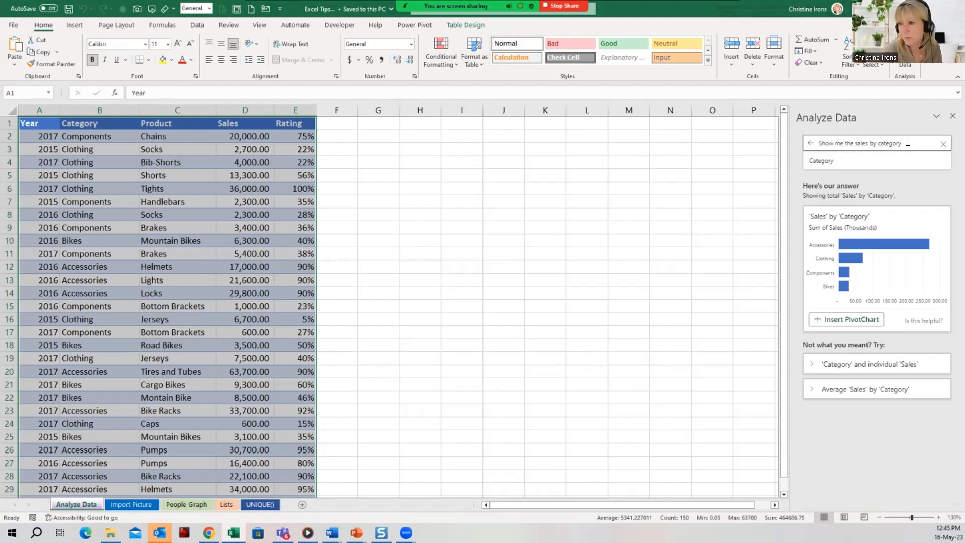
{"action": "type", "text": "pivot"}
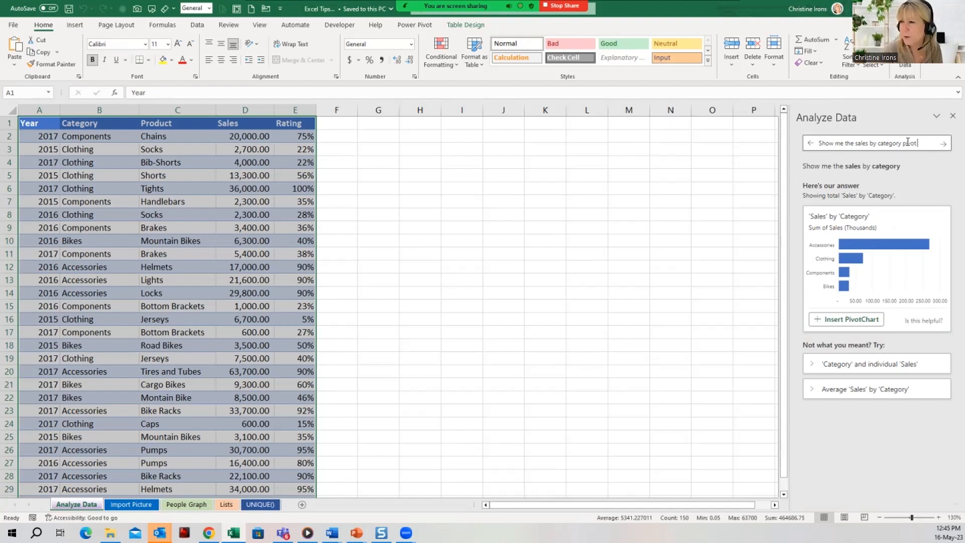
{"action": "type", "text": " table"}
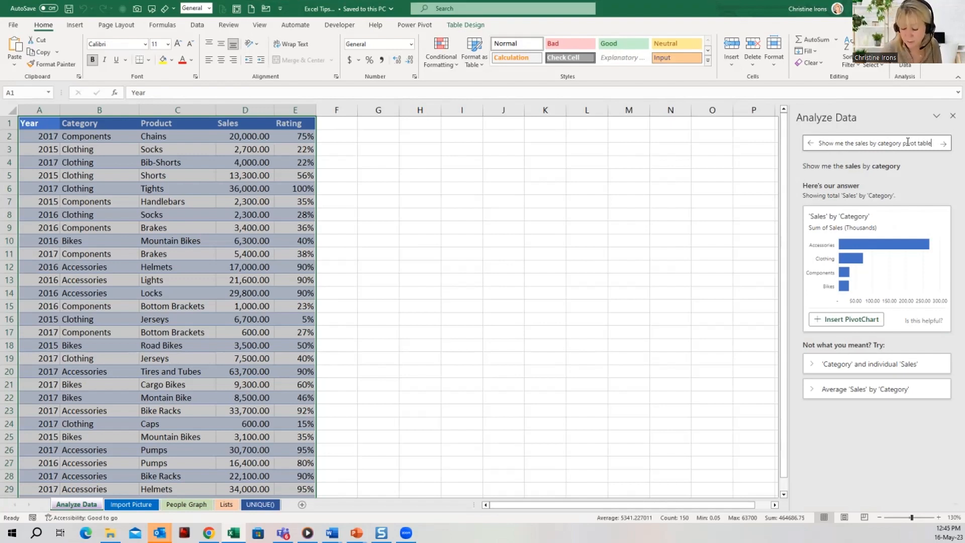
{"action": "key", "text": "Return"}
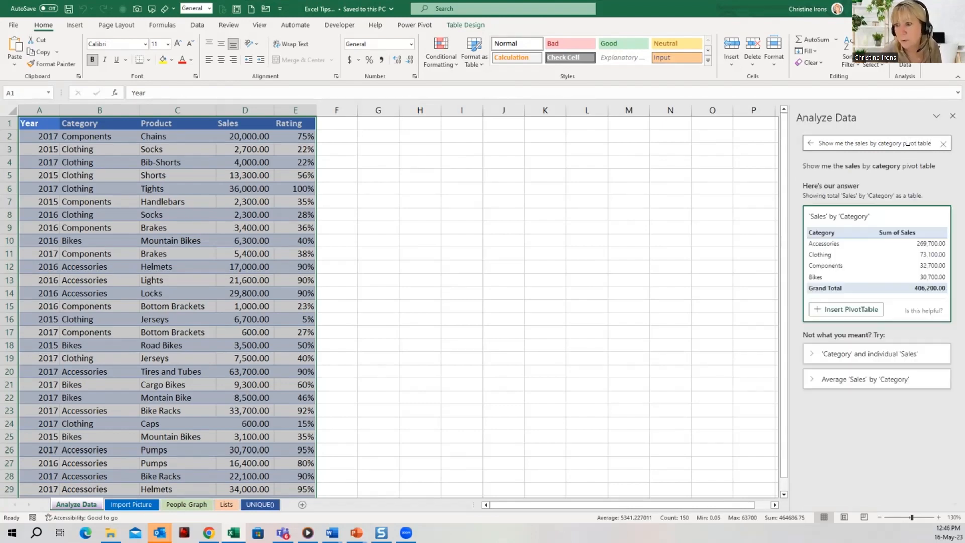
{"action": "left_click", "coordinate": [832, 309]}
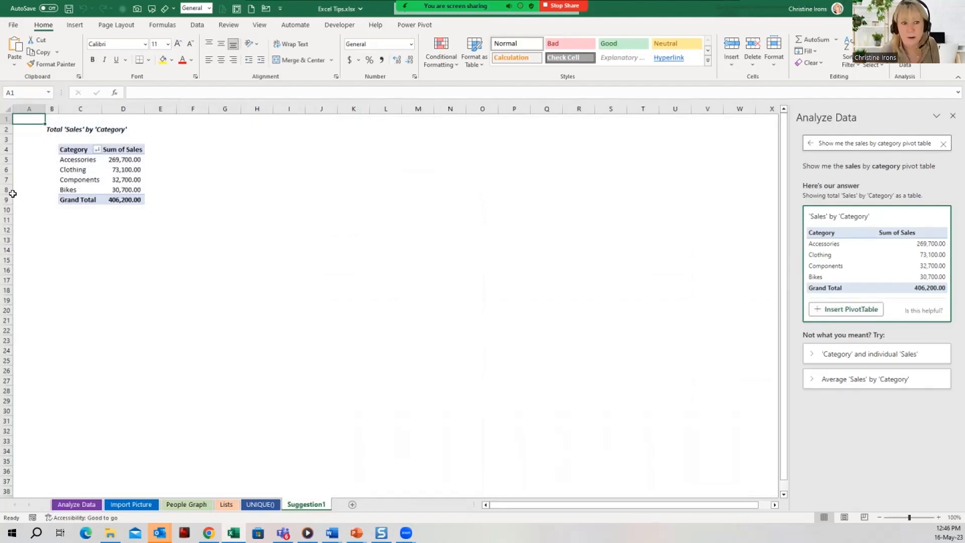
{"action": "left_click", "coordinate": [77, 503]}
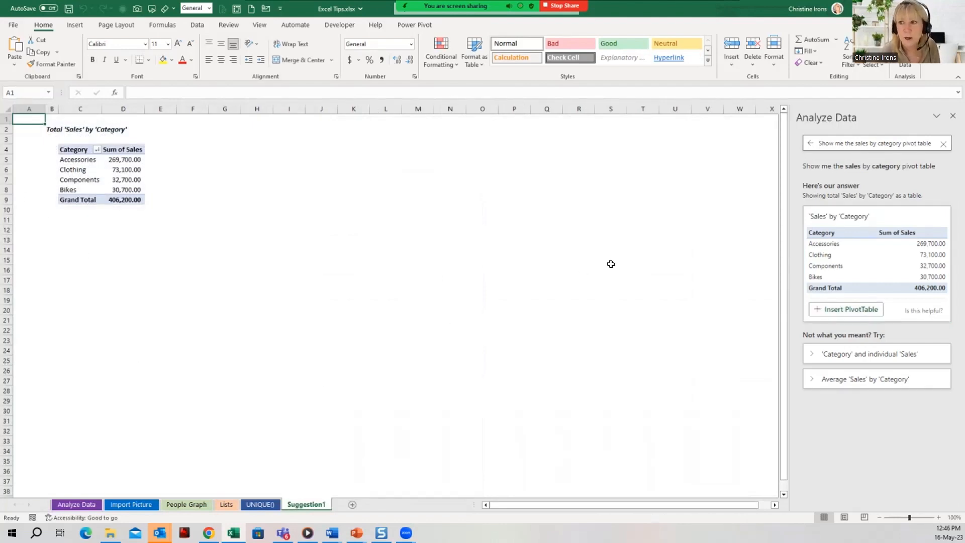
{"action": "left_click", "coordinate": [867, 146]}
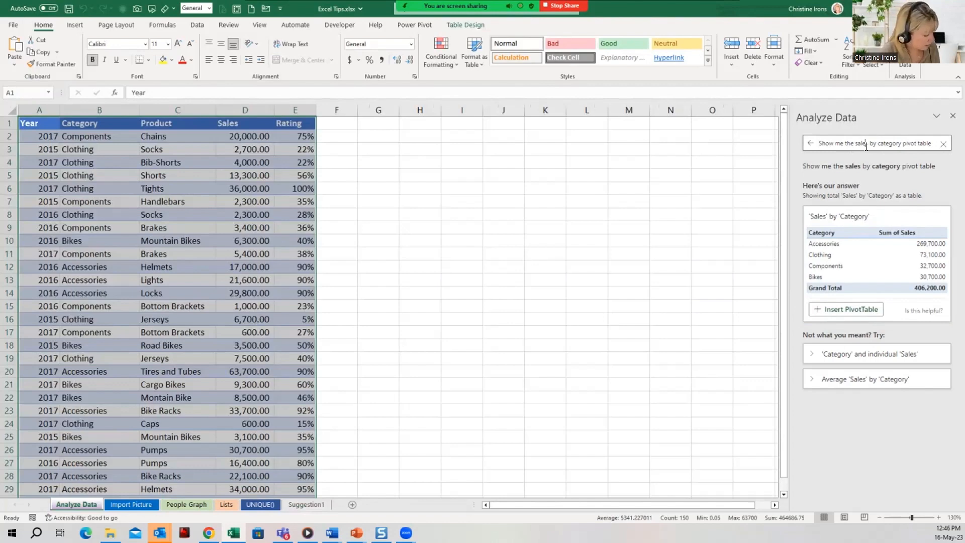
{"action": "type", "text": "What was the hi"}
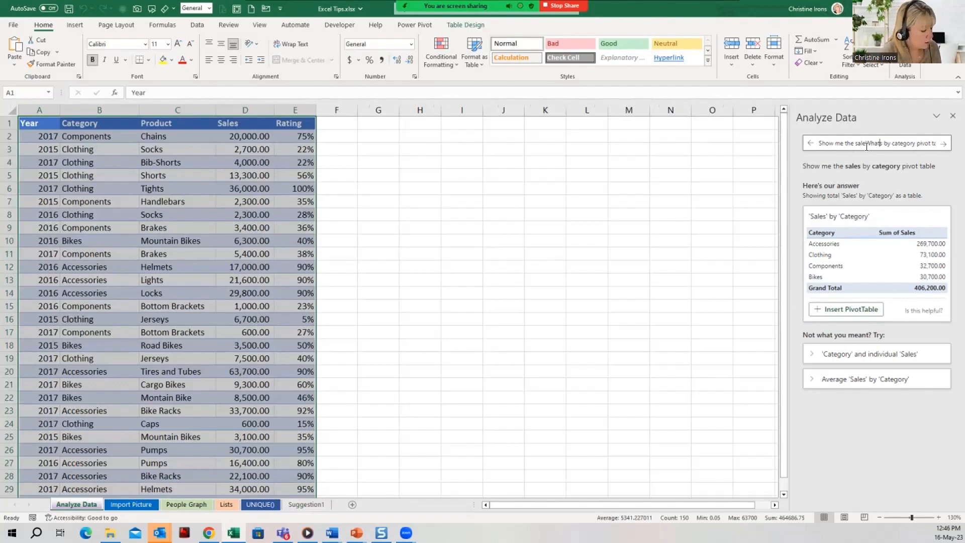
{"action": "type", "text": "ghest selling"}
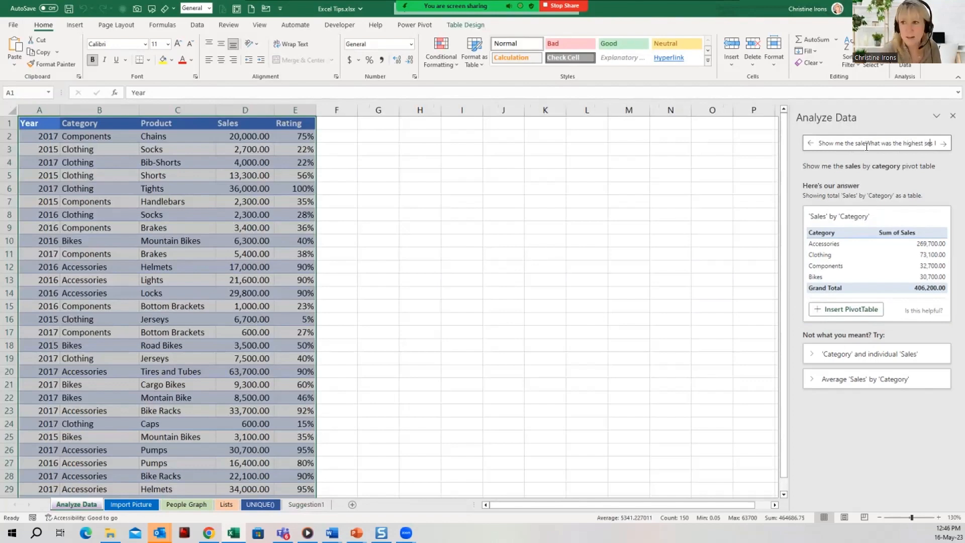
{"action": "key", "text": "BackSpace"}
{"action": "key", "text": "BackSpace"}
{"action": "key", "text": "BackSpace"}
{"action": "key", "text": "BackSpace"}
{"action": "key", "text": "BackSpace"}
{"action": "key", "text": "BackSpace"}
{"action": "key", "text": "BackSpace"}
{"action": "key", "text": "BackSpace"}
{"action": "key", "text": "BackSpace"}
{"action": "key", "text": "BackSpace"}
{"action": "key", "text": "BackSpace"}
{"action": "key", "text": "BackSpace"}
{"action": "key", "text": "BackSpace"}
{"action": "key", "text": "BackSpace"}
{"action": "key", "text": "BackSpace"}
{"action": "key", "text": "BackSpace"}
{"action": "key", "text": "BackSpace"}
{"action": "key", "text": "BackSpace"}
{"action": "key", "text": "BackSpace"}
{"action": "key", "text": "BackSpace"}
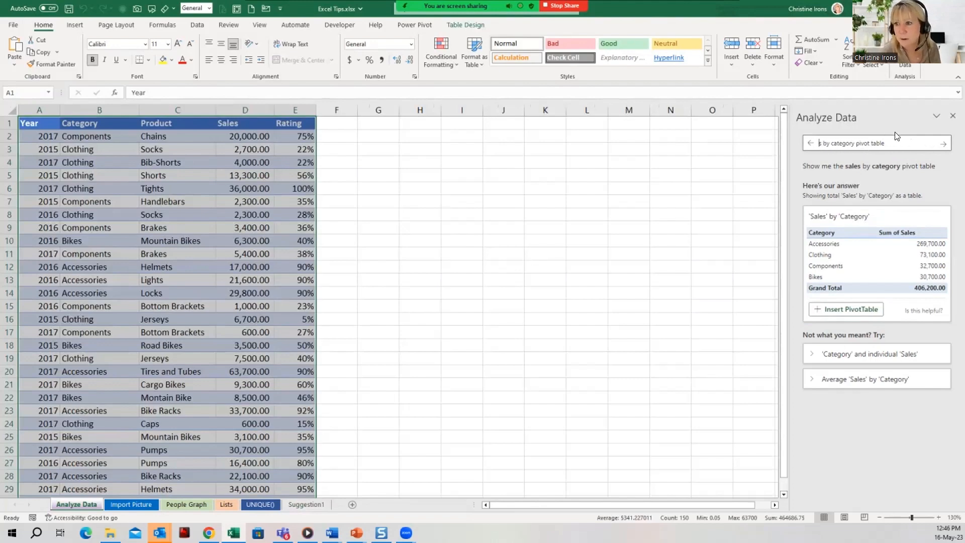
Step: Replace the question with "what was the highest selling product?", submit it, and close the Analyze Data pane
{"action": "left_click_drag", "start_coordinate": [888, 142], "coordinate": [605, 114]}
{"action": "key", "text": "ctrl+a"}
{"action": "type", "text": "what w"}
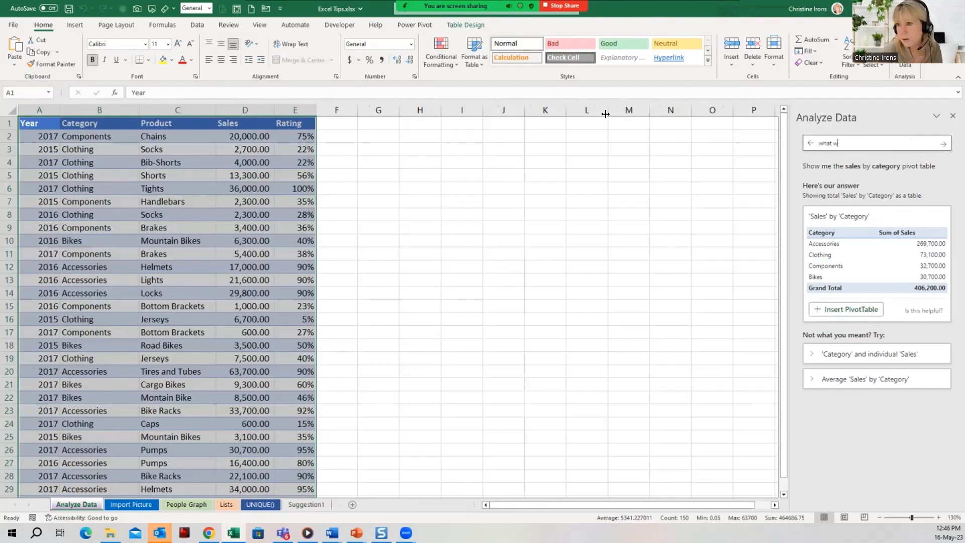
{"action": "type", "text": "as the highes"}
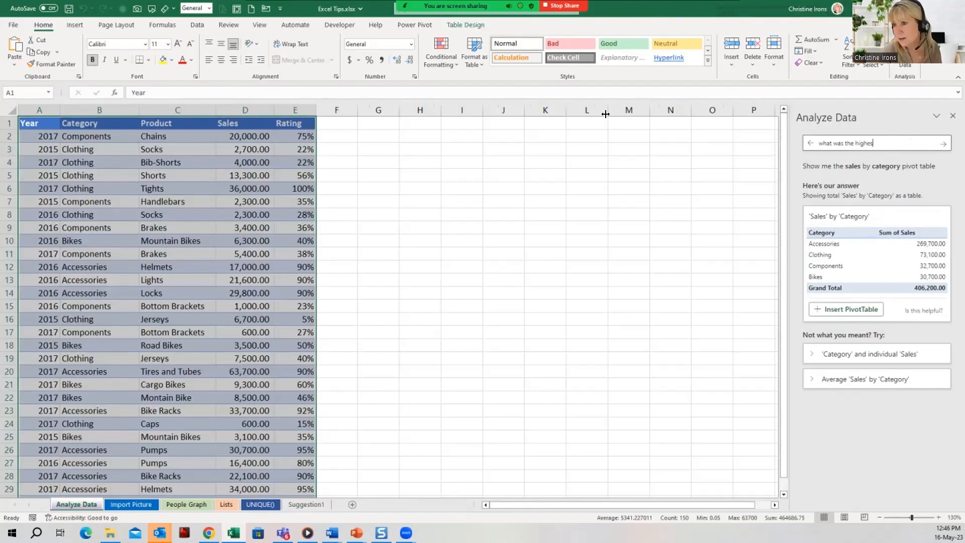
{"action": "type", "text": "t selling product?"}
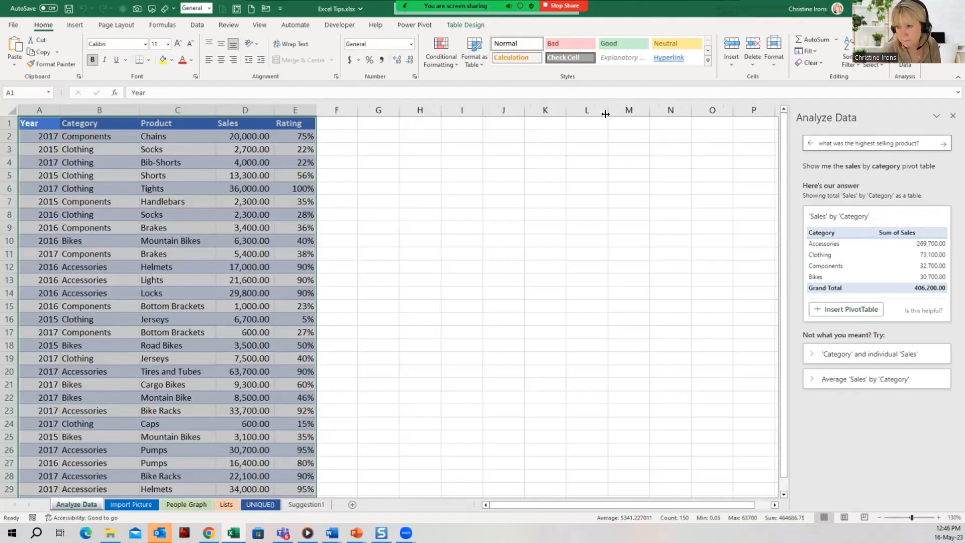
{"action": "key", "text": "Return"}
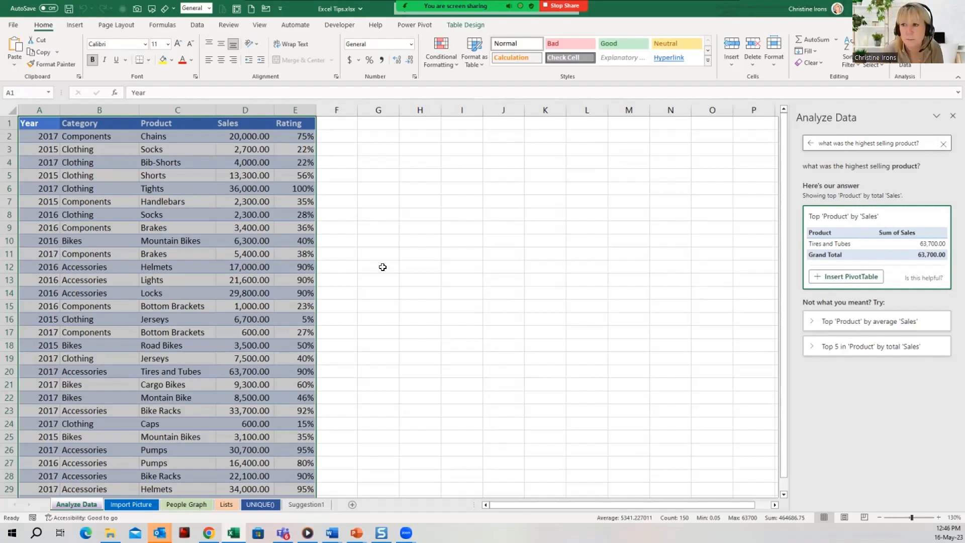
{"action": "left_click", "coordinate": [952, 116]}
{"action": "left_click", "coordinate": [226, 289]}
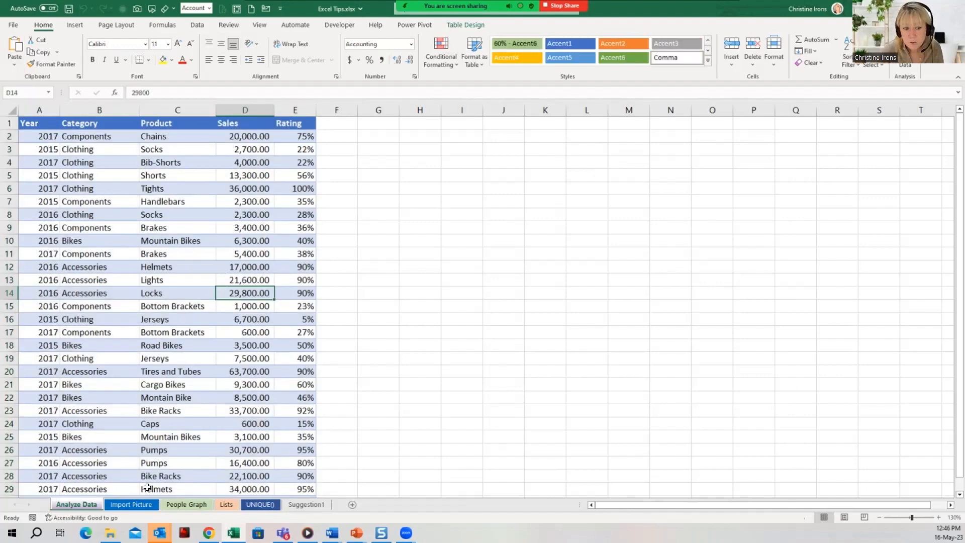
Step: Go to the Import Picture sheet, and view Student Test Scores.jpg from the 10 COOL FEATURES WEBINAR folder before returning to the workbook
{"action": "left_click", "coordinate": [134, 504]}
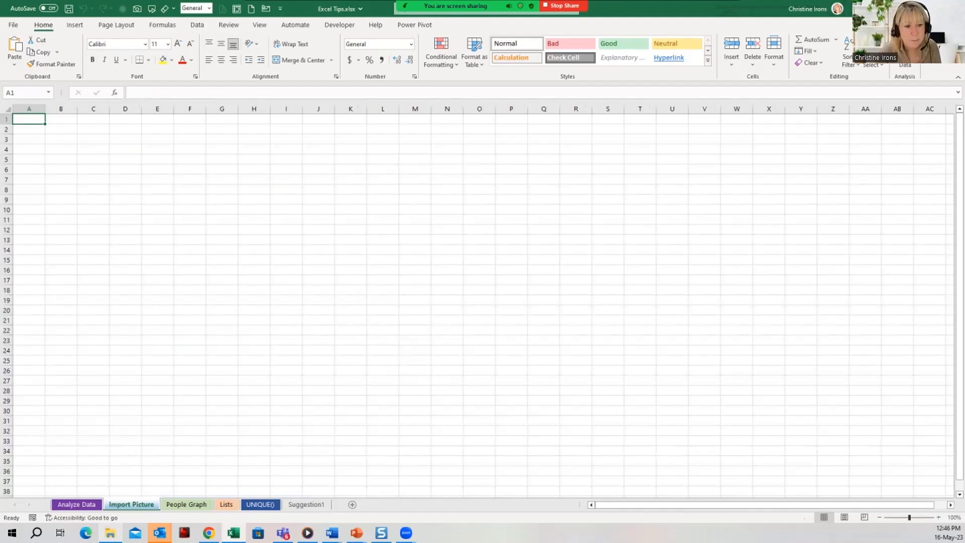
{"action": "left_click", "coordinate": [111, 532]}
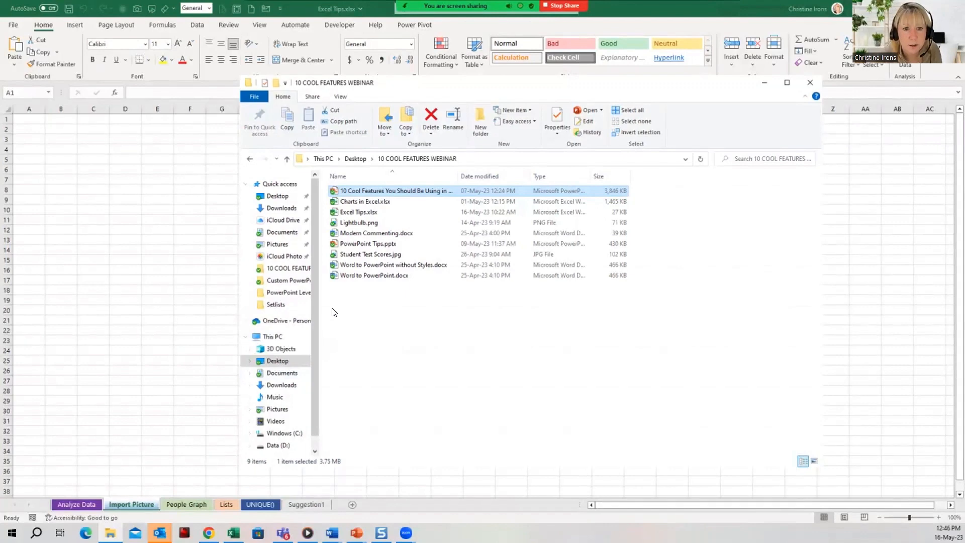
{"action": "left_click", "coordinate": [347, 253]}
{"action": "double_click", "coordinate": [347, 253]}
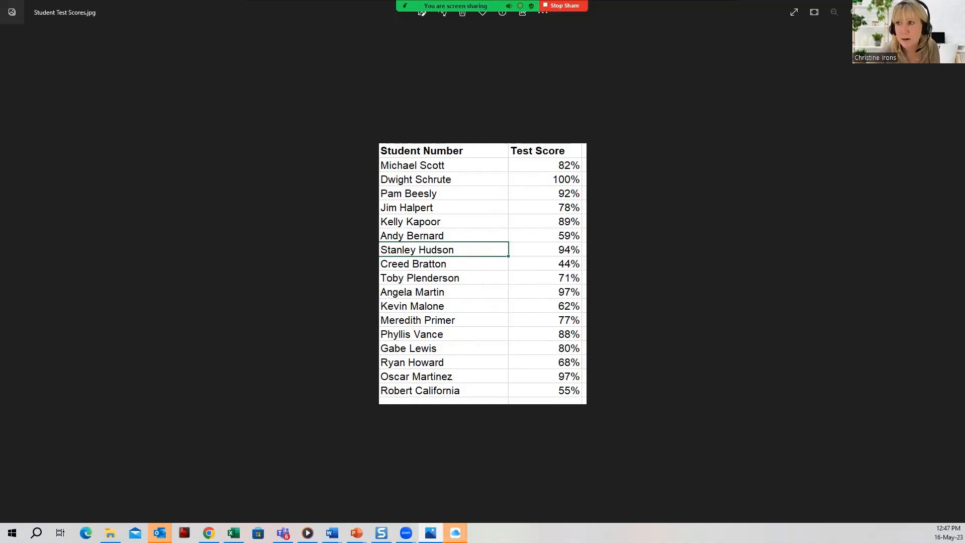
{"action": "key", "text": "alt+F4"}
{"action": "left_click", "coordinate": [46, 149]}
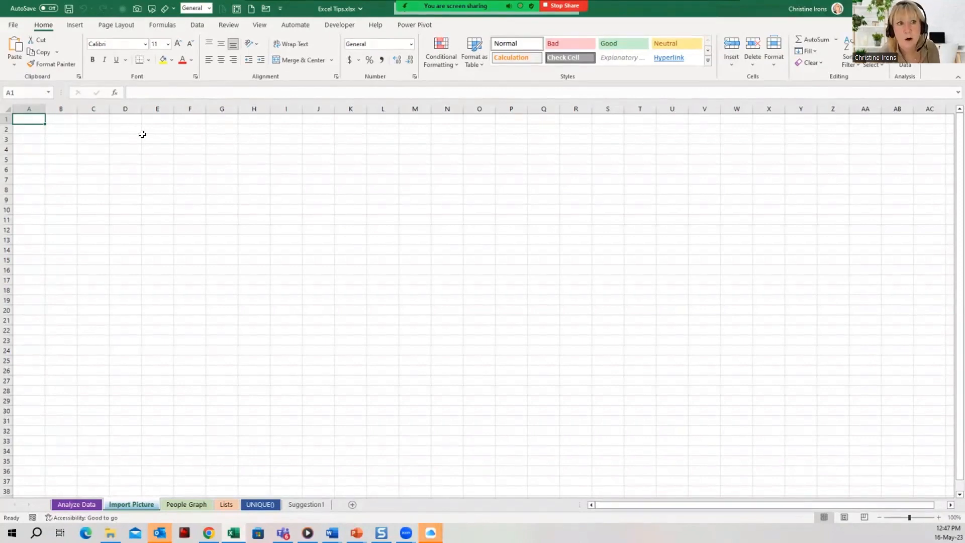
Step: Load Student Test Scores.jpg from the desktop folder 10 COOL FEATURES WEBINAR into Data from Picture, and accept the first student's name as extracted
{"action": "left_click", "coordinate": [196, 26]}
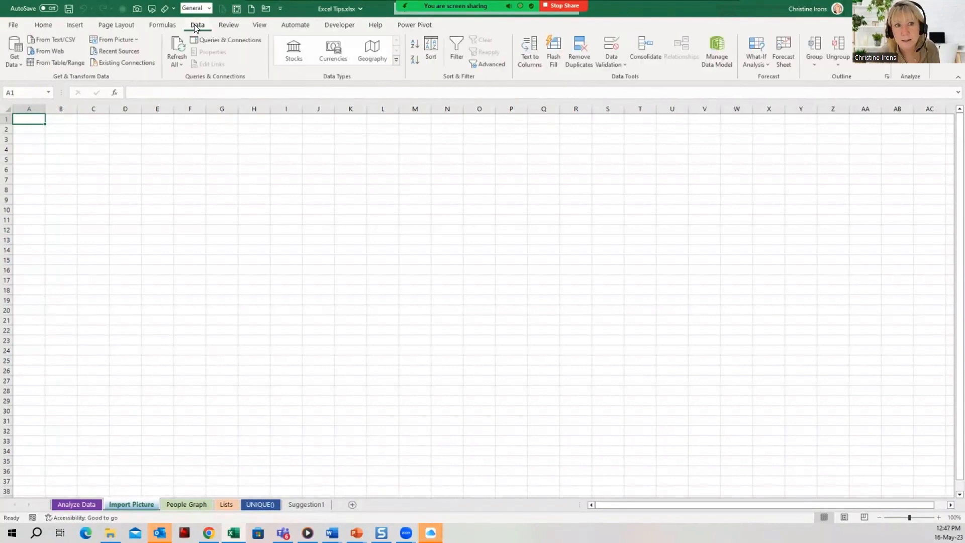
{"action": "left_click", "coordinate": [118, 43]}
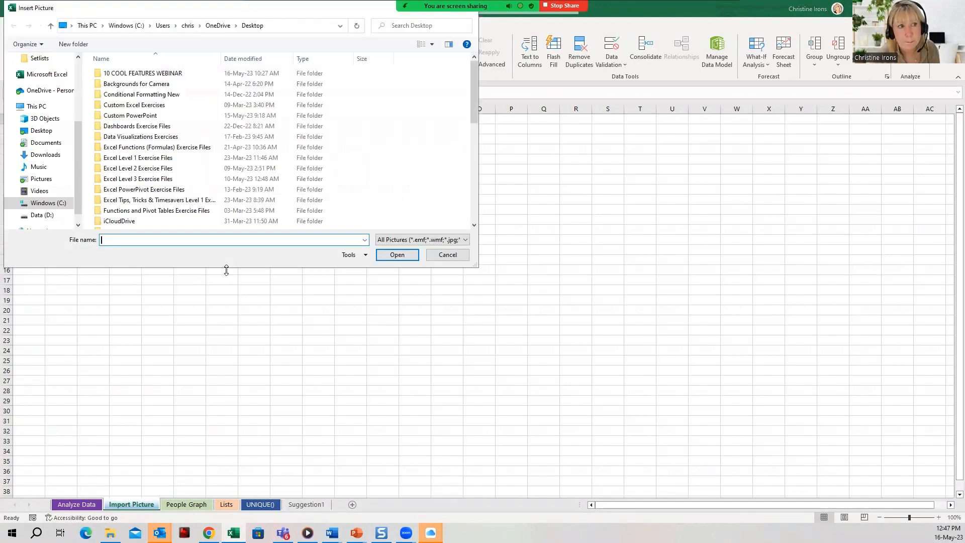
{"action": "left_click", "coordinate": [40, 130]}
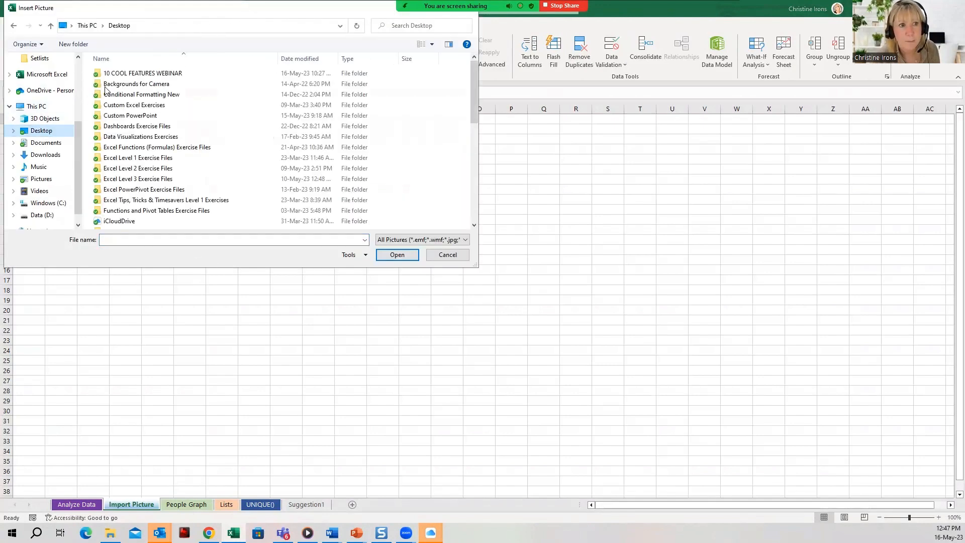
{"action": "double_click", "coordinate": [126, 74]}
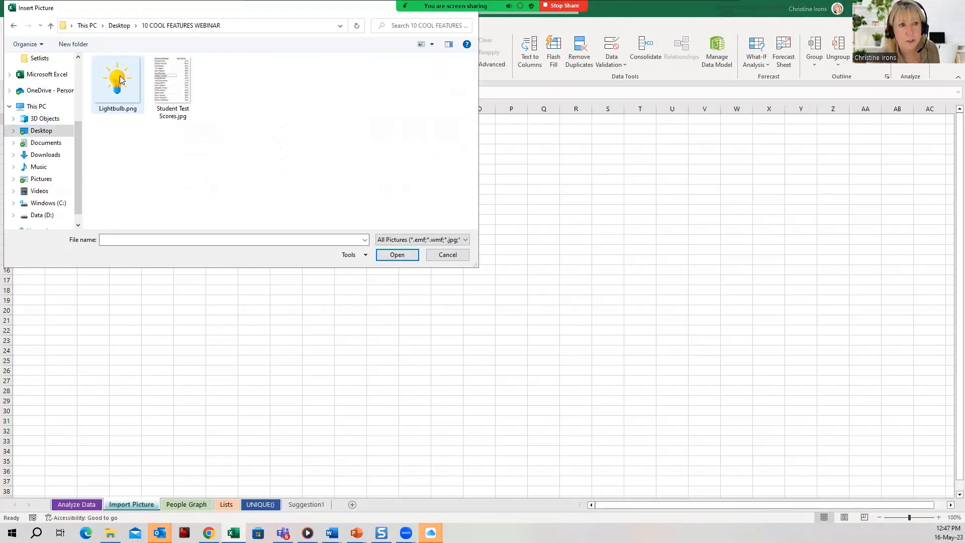
{"action": "double_click", "coordinate": [181, 83]}
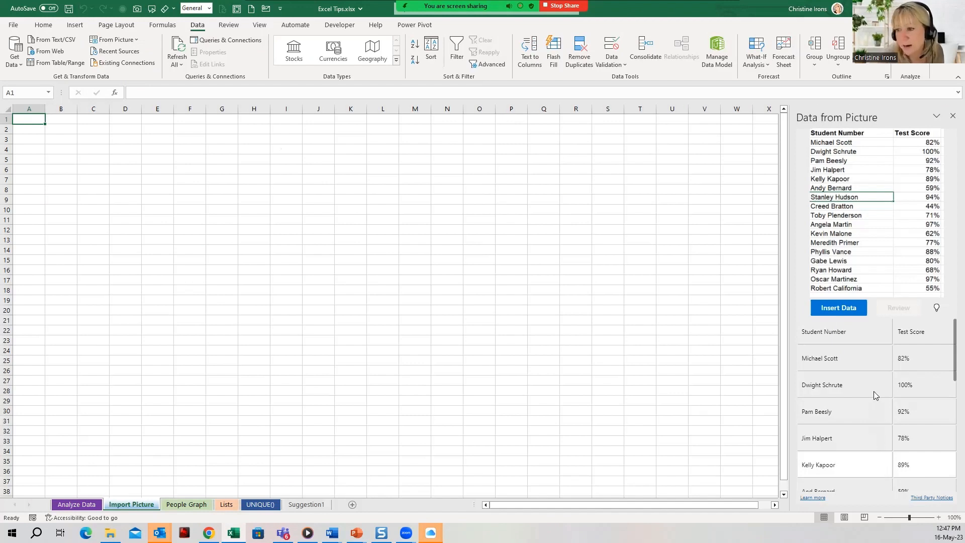
{"action": "left_click", "coordinate": [826, 362]}
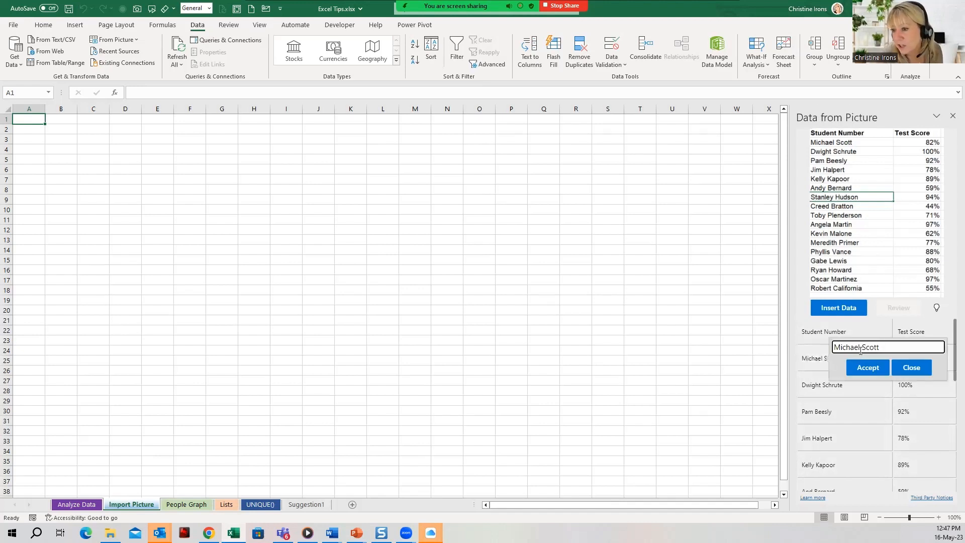
{"action": "left_click", "coordinate": [864, 367]}
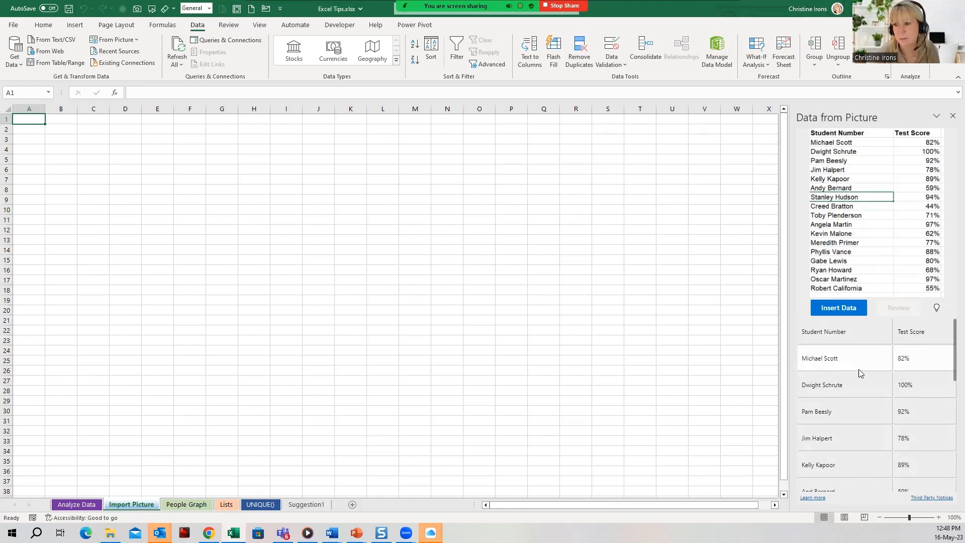
Step: Insert the extracted student test scores into the sheet from A1, accept responsibility for validation, and enlarge the view to check the rows
{"action": "left_click", "coordinate": [830, 313]}
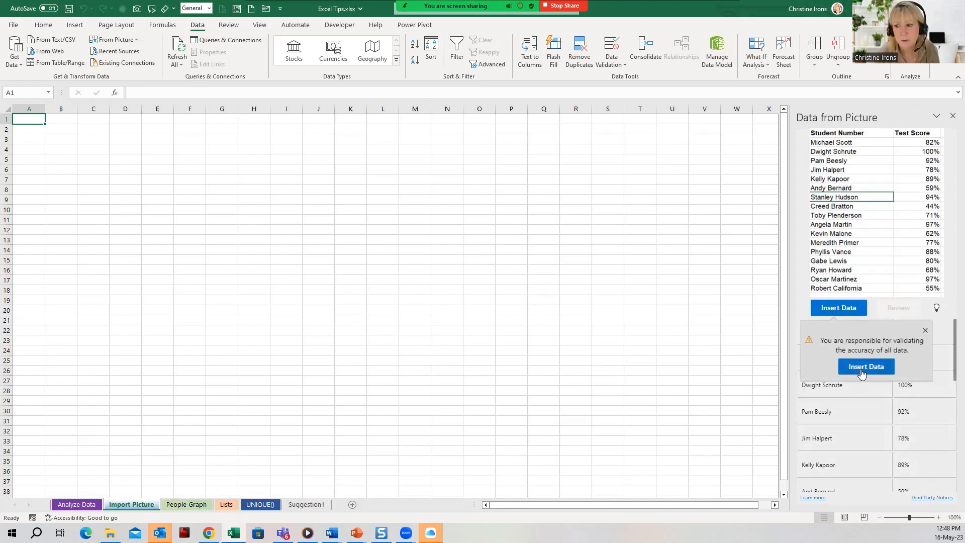
{"action": "left_click", "coordinate": [833, 365]}
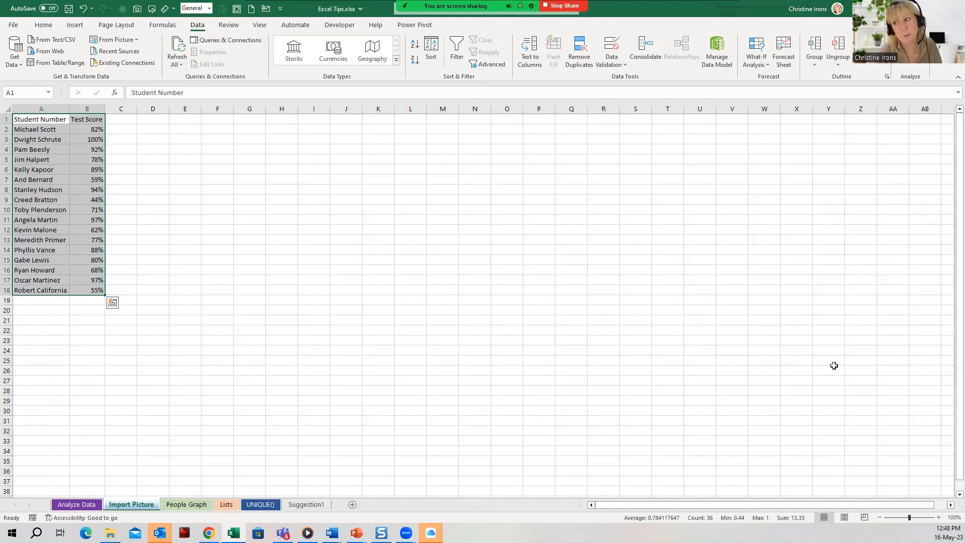
{"action": "left_click", "coordinate": [126, 250]}
{"action": "scroll", "coordinate": [181, 251], "scroll_direction": "up", "scroll_amount": 3}
{"action": "scroll", "coordinate": [179, 244], "scroll_direction": "up", "scroll_amount": 2}
{"action": "left_click", "coordinate": [150, 201]}
{"action": "left_click", "coordinate": [91, 185]}
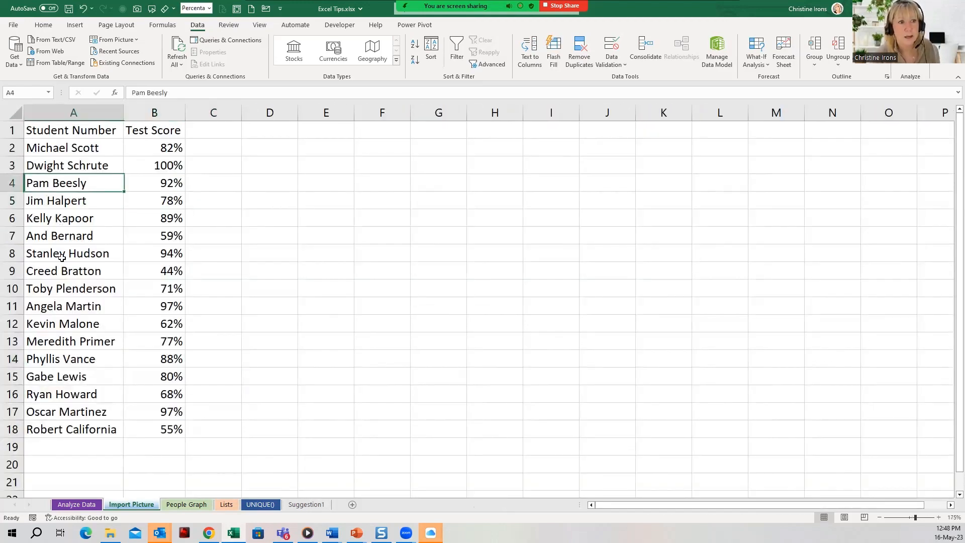
{"action": "left_click", "coordinate": [60, 256]}
{"action": "left_click", "coordinate": [103, 293]}
{"action": "left_click", "coordinate": [138, 265]}
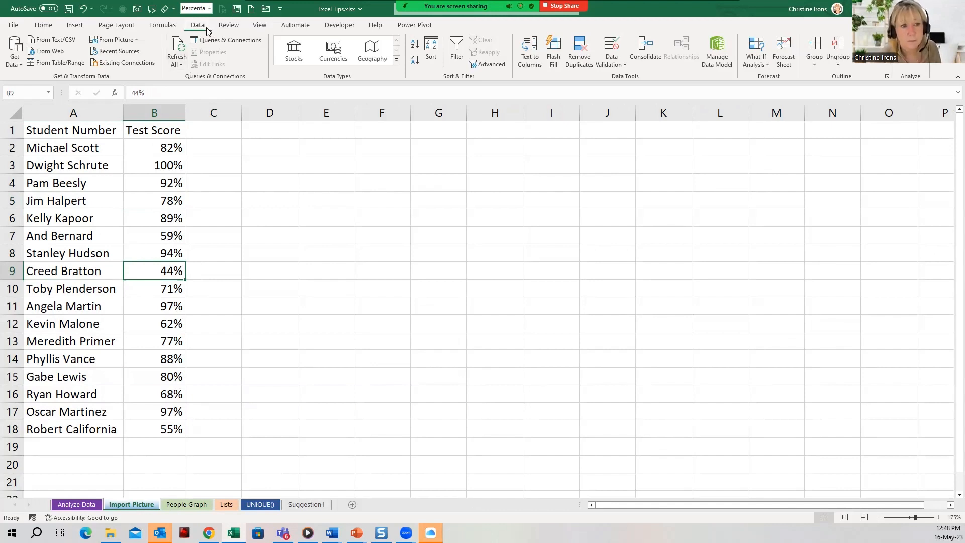
Step: Go to the People Graph sheet and examine the departments and their employee counts
{"action": "left_click", "coordinate": [200, 504]}
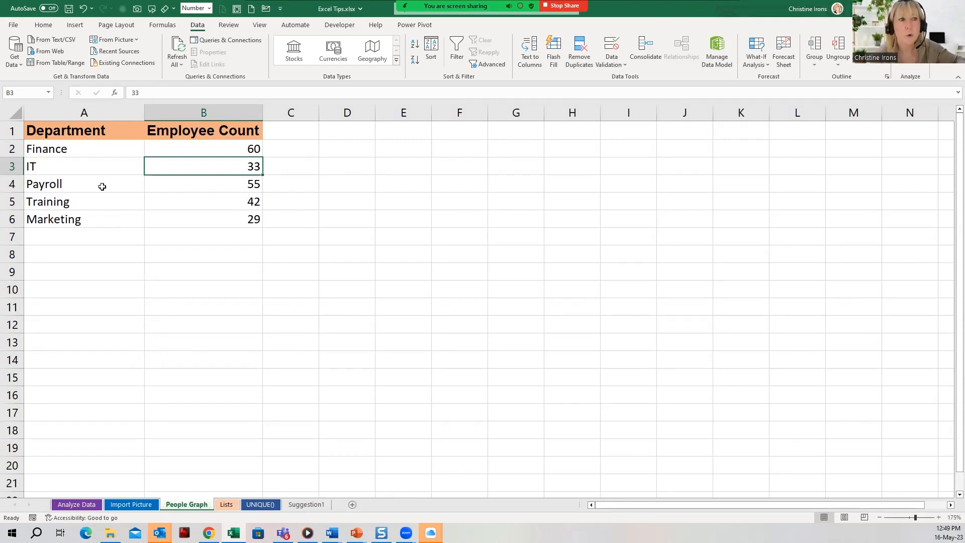
{"action": "left_click", "coordinate": [88, 146]}
{"action": "left_click", "coordinate": [96, 201]}
{"action": "left_click", "coordinate": [209, 199]}
{"action": "left_click", "coordinate": [218, 150]}
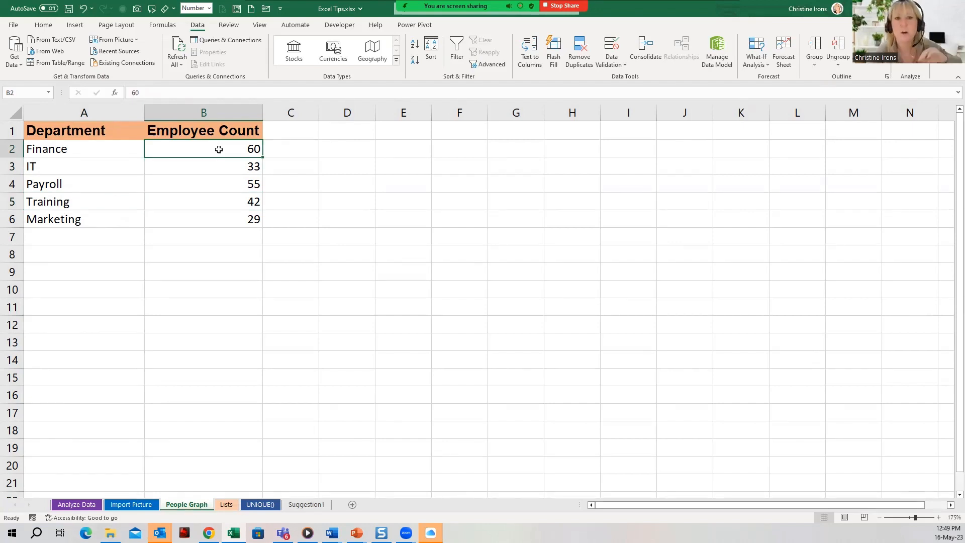
{"action": "left_click", "coordinate": [409, 172]}
{"action": "left_click", "coordinate": [213, 203]}
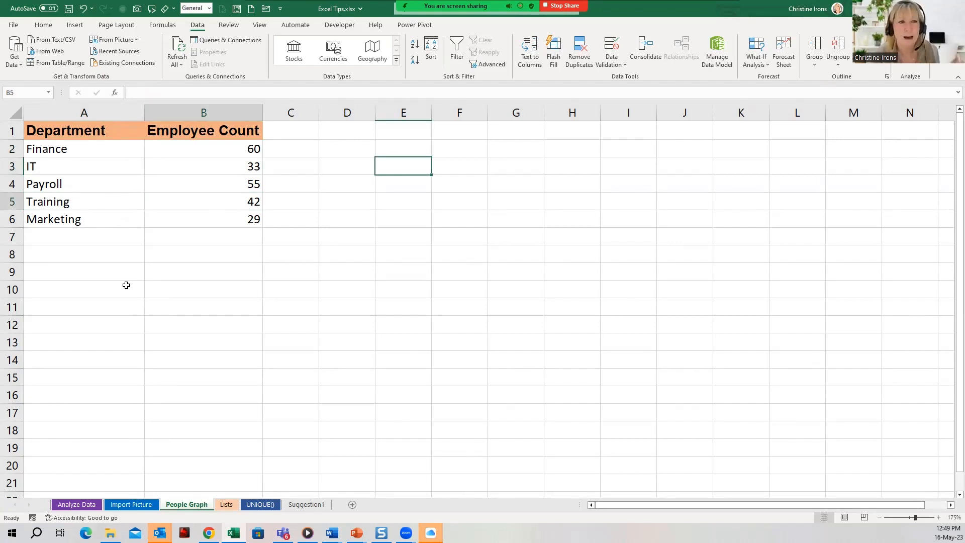
{"action": "left_click", "coordinate": [127, 284]}
{"action": "left_click", "coordinate": [201, 168]}
{"action": "left_click", "coordinate": [204, 305]}
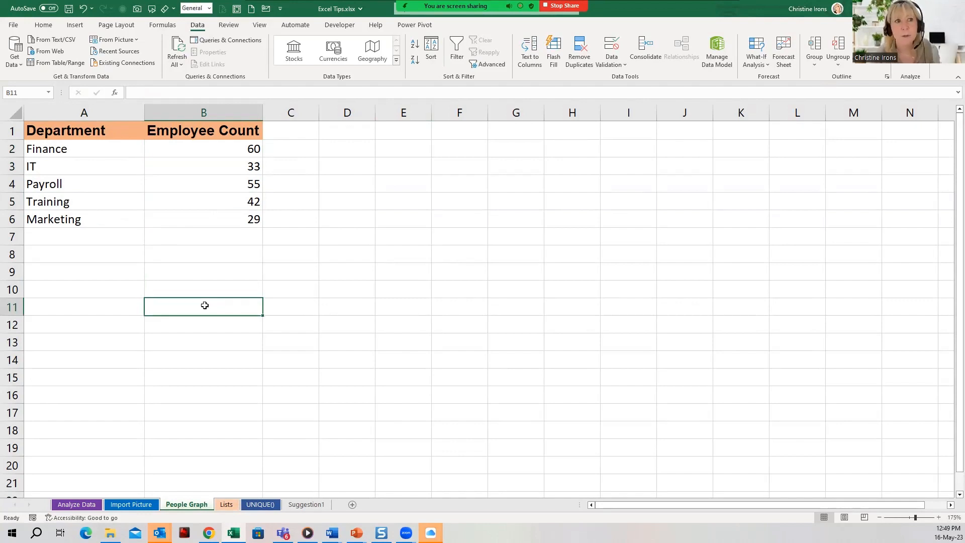
Step: Insert a People Graph, move it clear of the department table, and briefly view its settings
{"action": "left_click", "coordinate": [80, 27]}
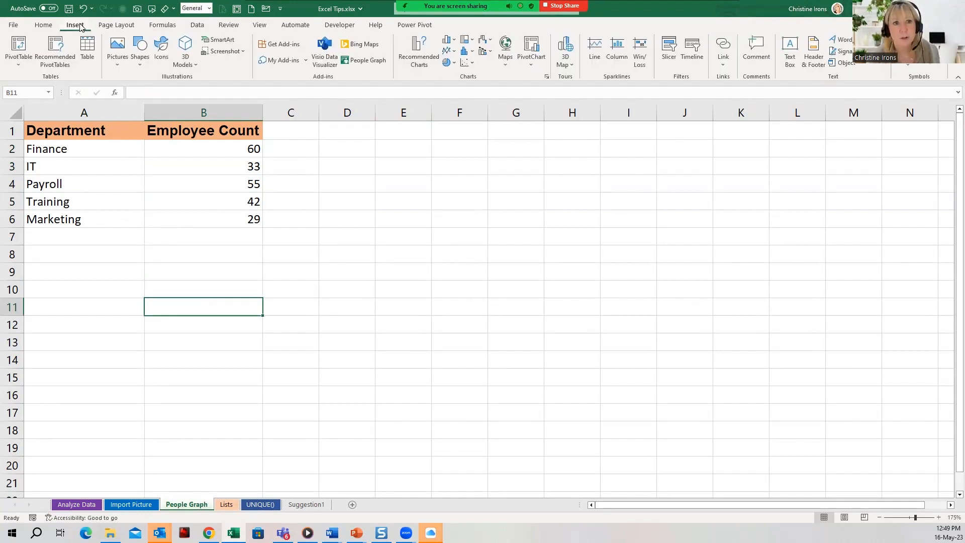
{"action": "left_click", "coordinate": [367, 61]}
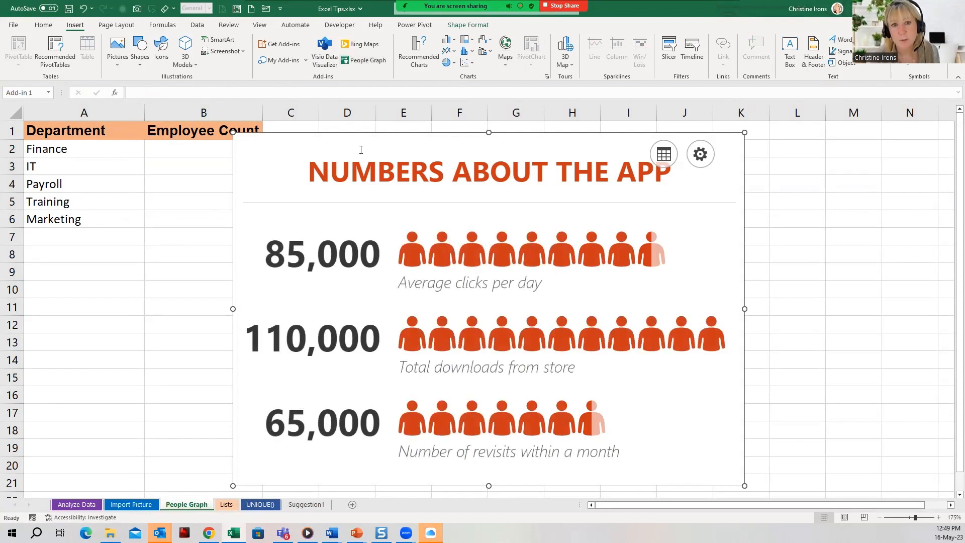
{"action": "left_click_drag", "start_coordinate": [394, 129], "coordinate": [428, 132]}
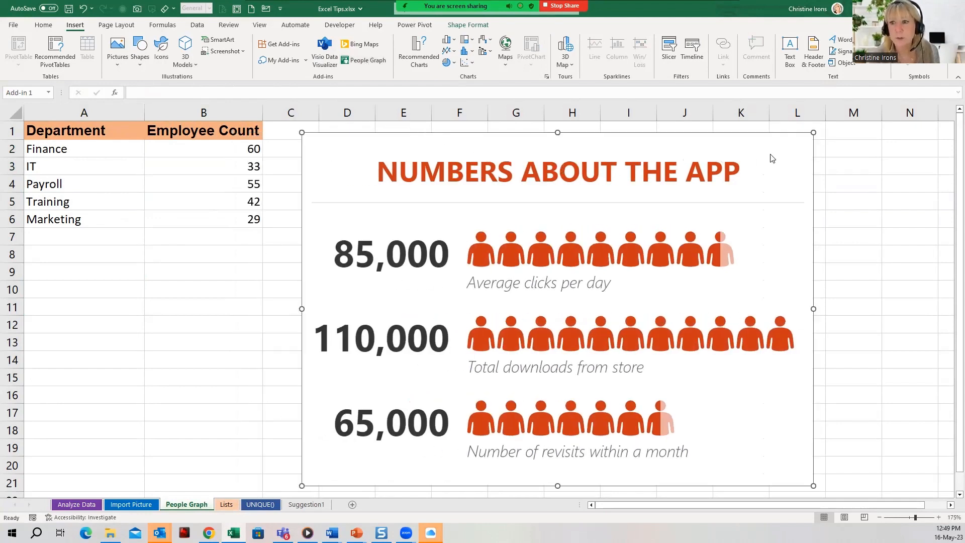
{"action": "left_click", "coordinate": [766, 153]}
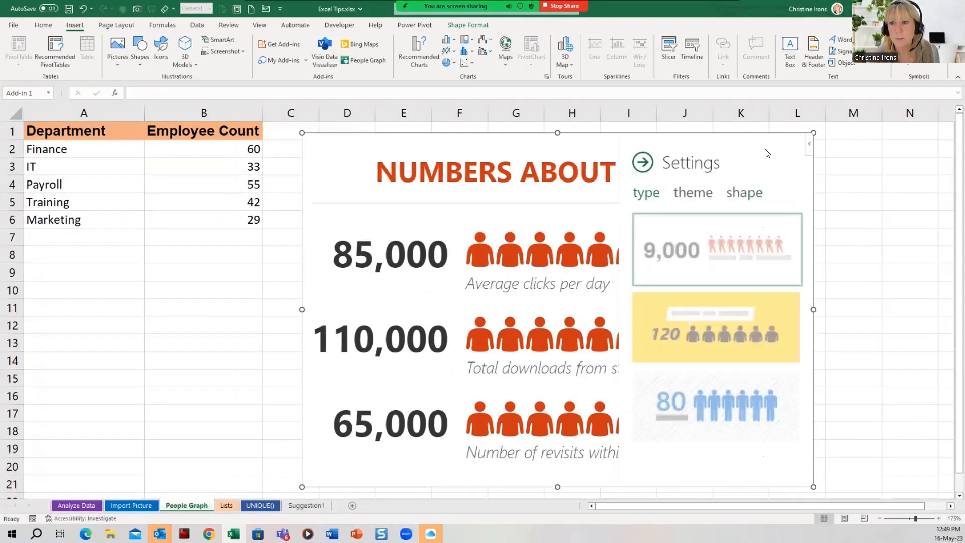
{"action": "left_click", "coordinate": [642, 160]}
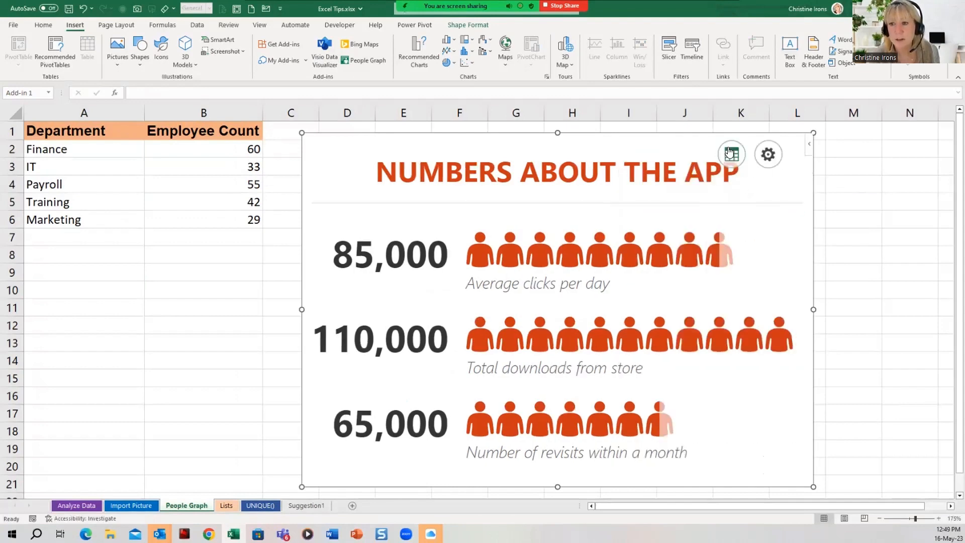
Step: Set the graph's data to the department names and employee counts in A2:B6, and create the chart
{"action": "left_click", "coordinate": [729, 151]}
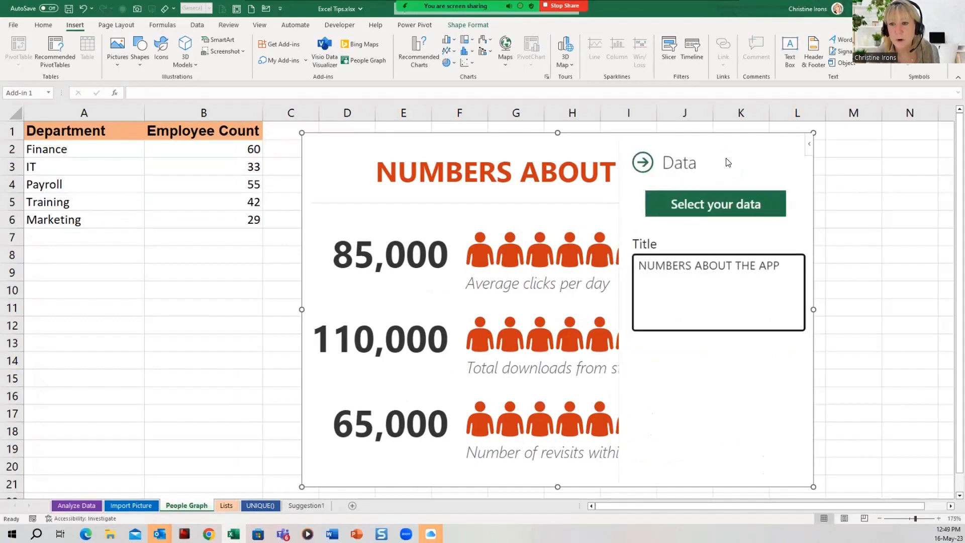
{"action": "left_click", "coordinate": [704, 204]}
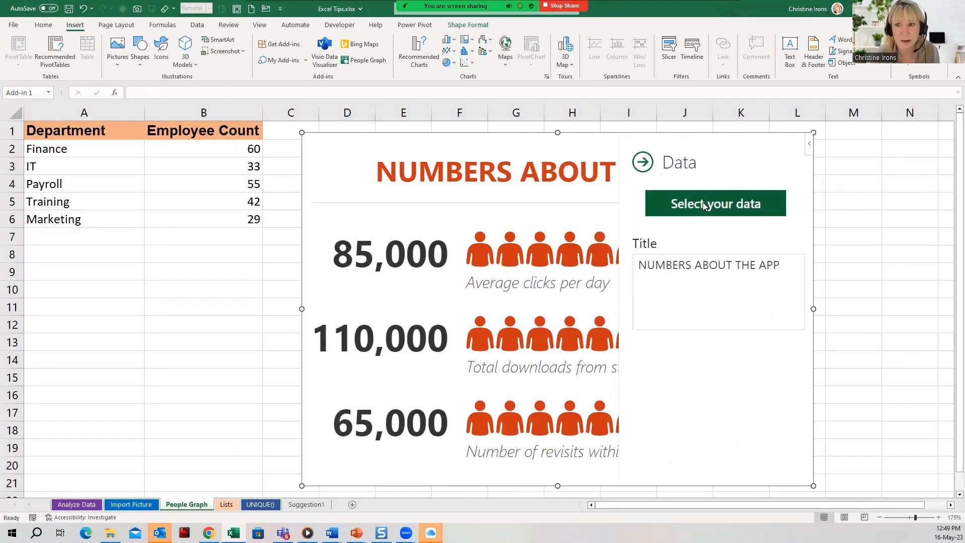
{"action": "left_click_drag", "start_coordinate": [64, 150], "coordinate": [200, 222]}
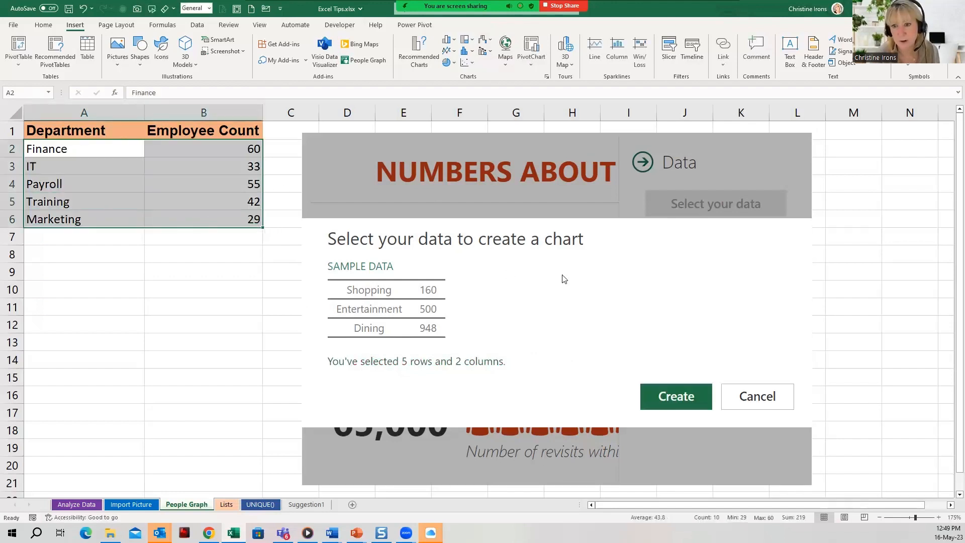
{"action": "left_click", "coordinate": [658, 387]}
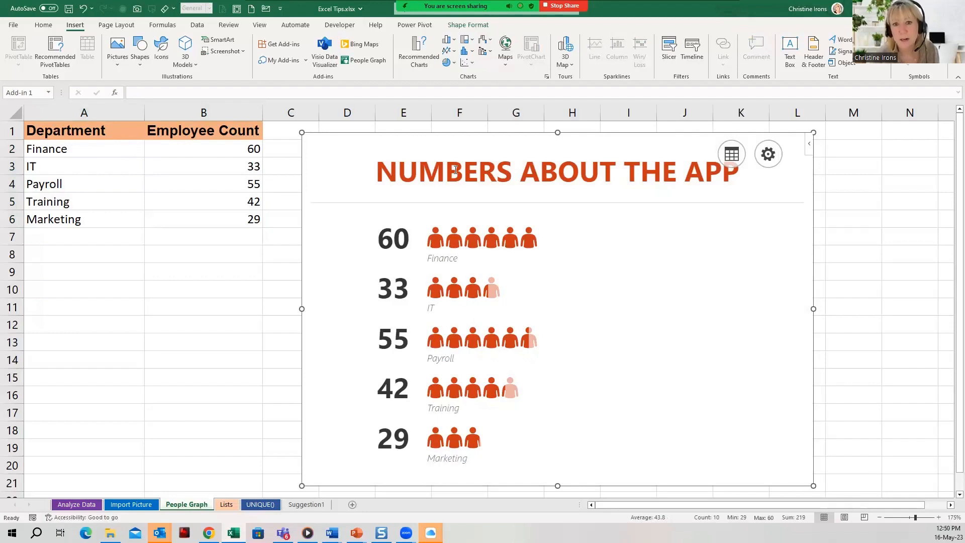
Step: Replace the graph's title with "Employee Count by Department" and close the Data pane
{"action": "left_click", "coordinate": [734, 155]}
{"action": "left_click_drag", "start_coordinate": [780, 267], "coordinate": [607, 250]}
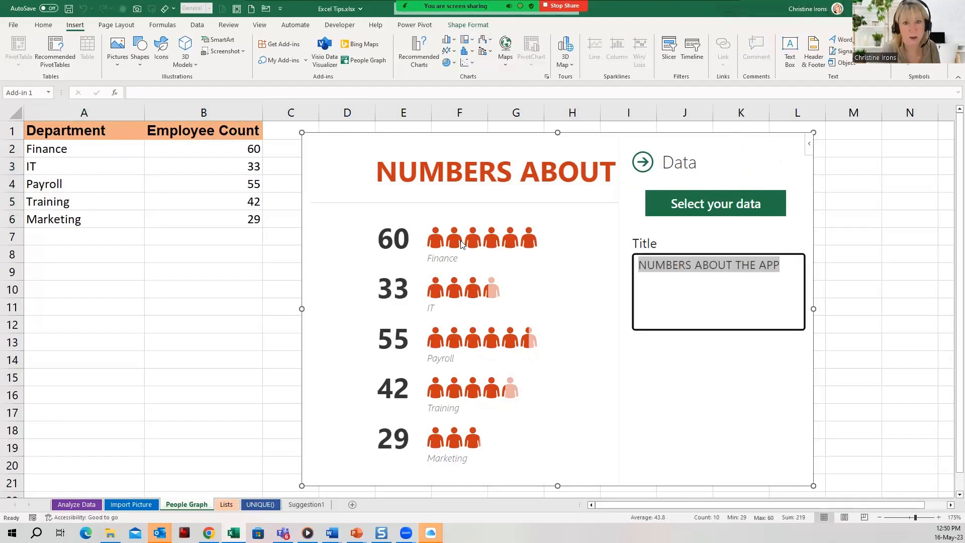
{"action": "type", "text": "Employee"}
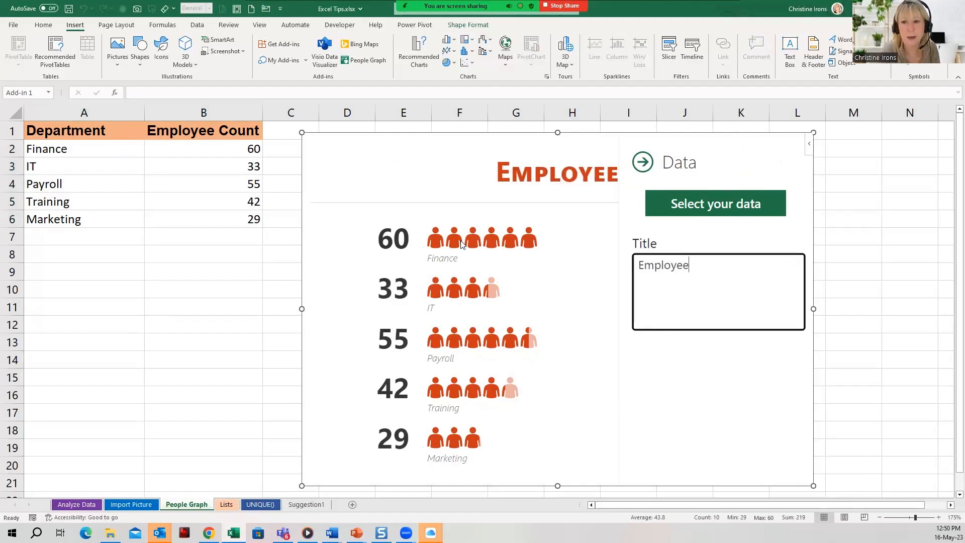
{"action": "type", "text": " Count by Dep"}
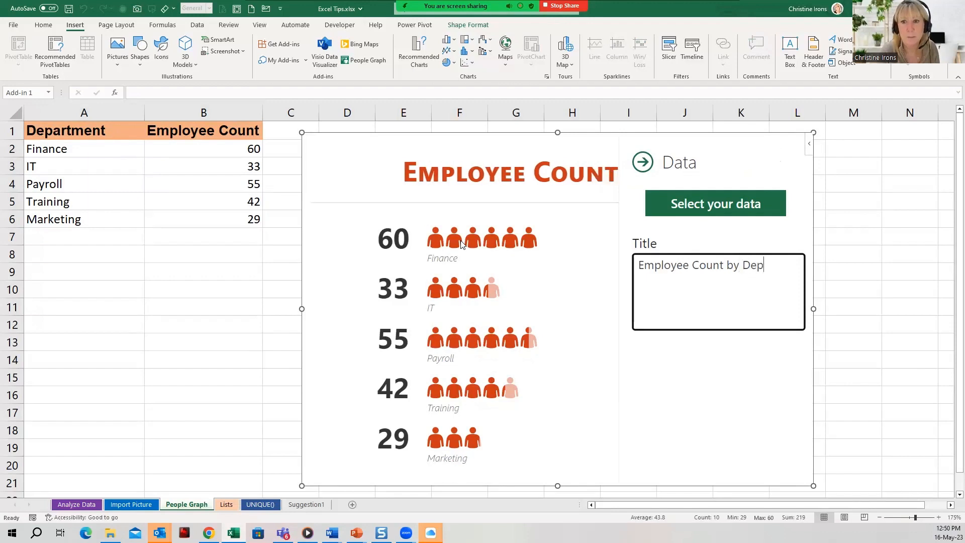
{"action": "type", "text": "artment"}
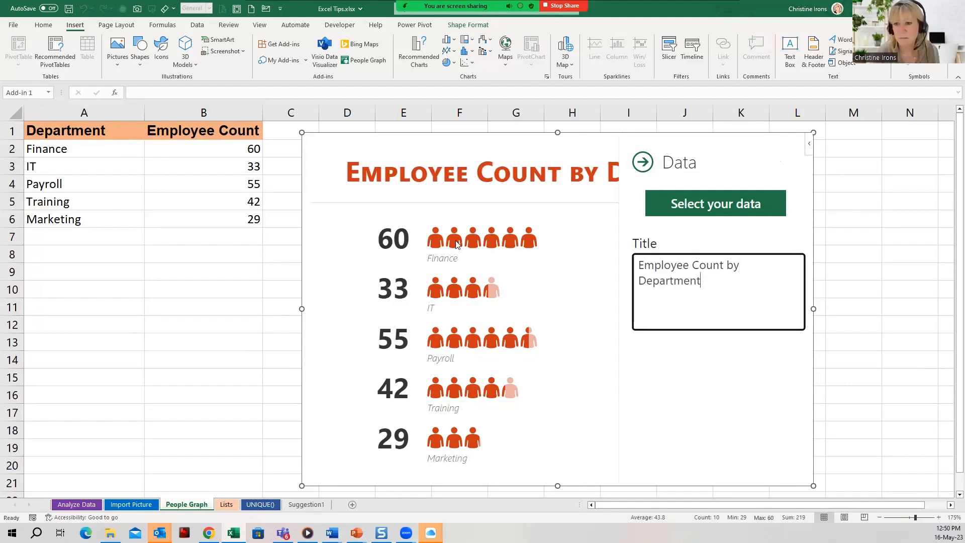
{"action": "left_click", "coordinate": [636, 166]}
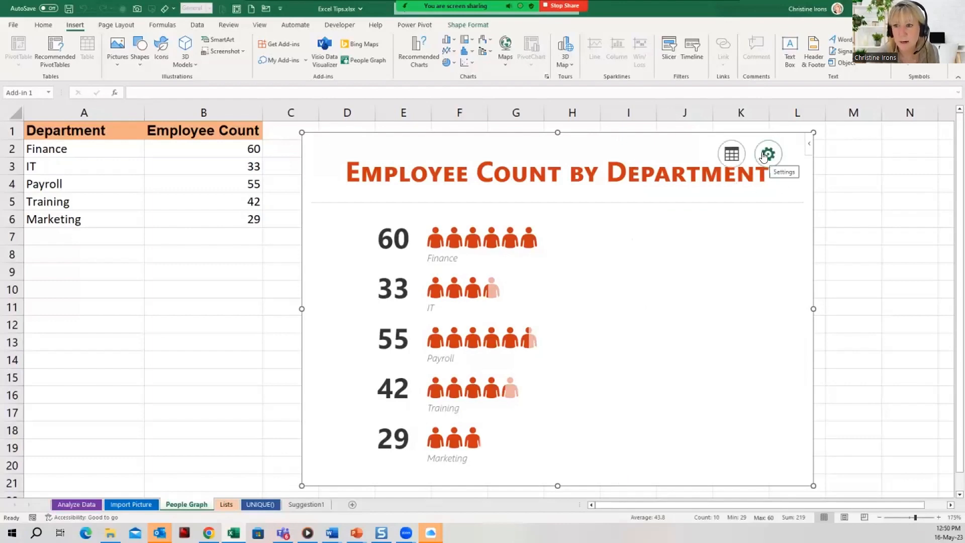
Step: Open the graph's settings, try the second and third types, and return to the first type
{"action": "left_click", "coordinate": [760, 153]}
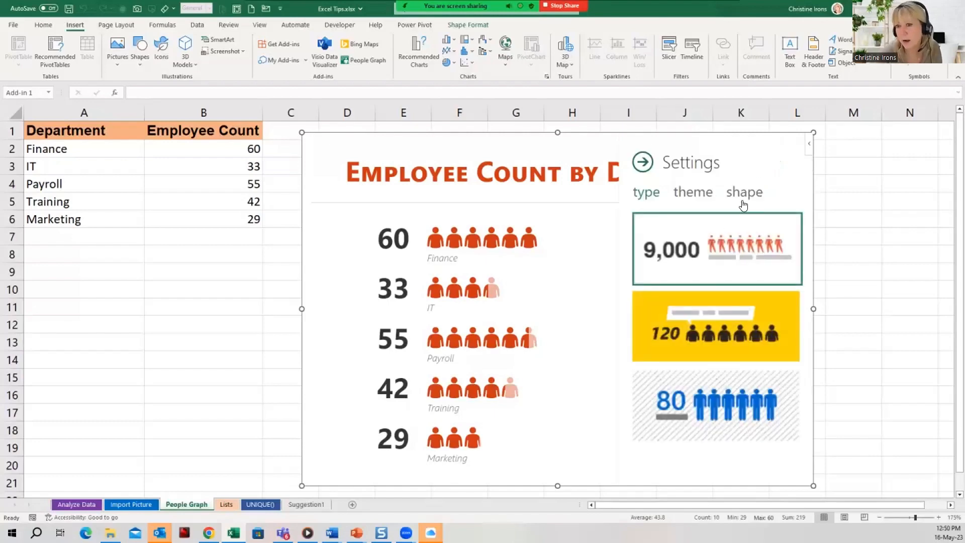
{"action": "left_click", "coordinate": [678, 314]}
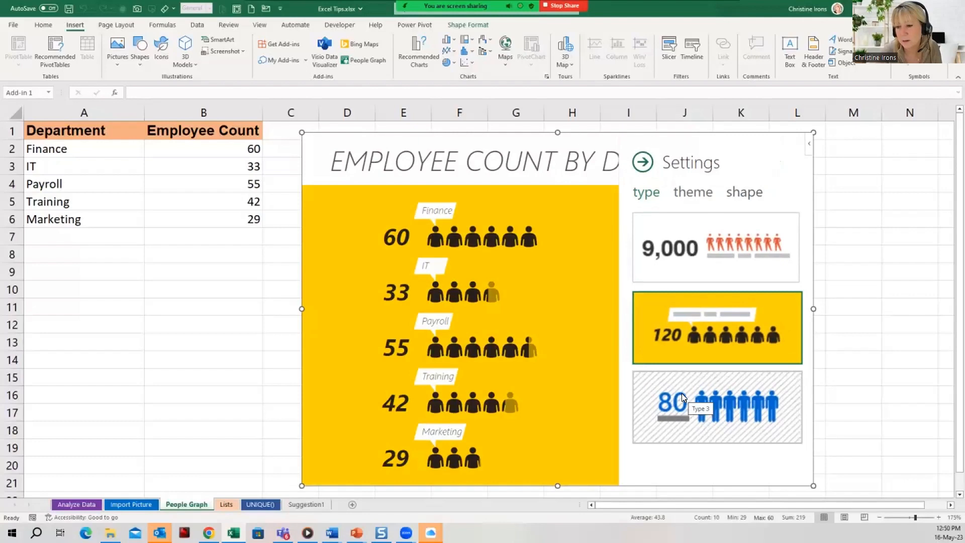
{"action": "left_click", "coordinate": [681, 393]}
{"action": "left_click", "coordinate": [678, 260]}
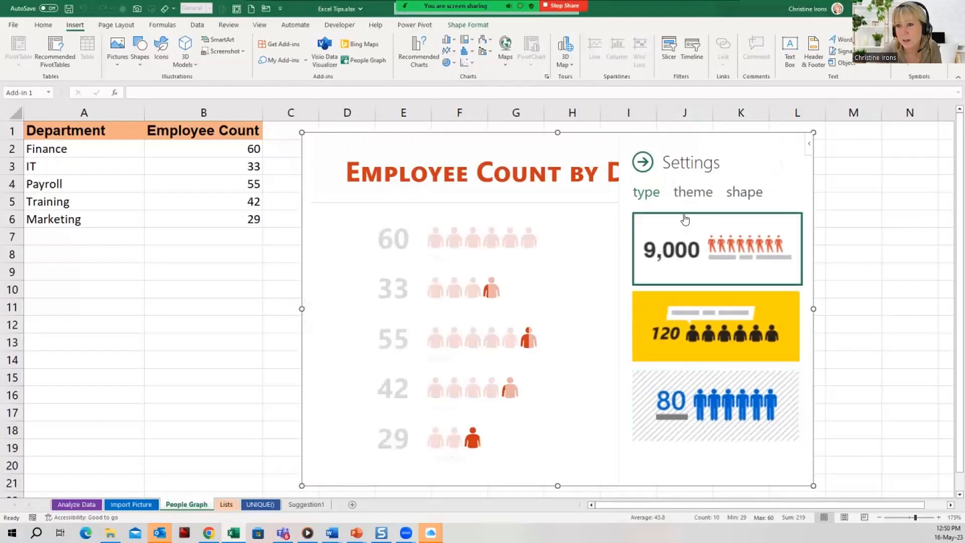
Step: Try several graph themes, apply the magenta-on-light-blue one, and set the graph's shape to hearts
{"action": "left_click", "coordinate": [686, 192]}
{"action": "left_click", "coordinate": [744, 231]}
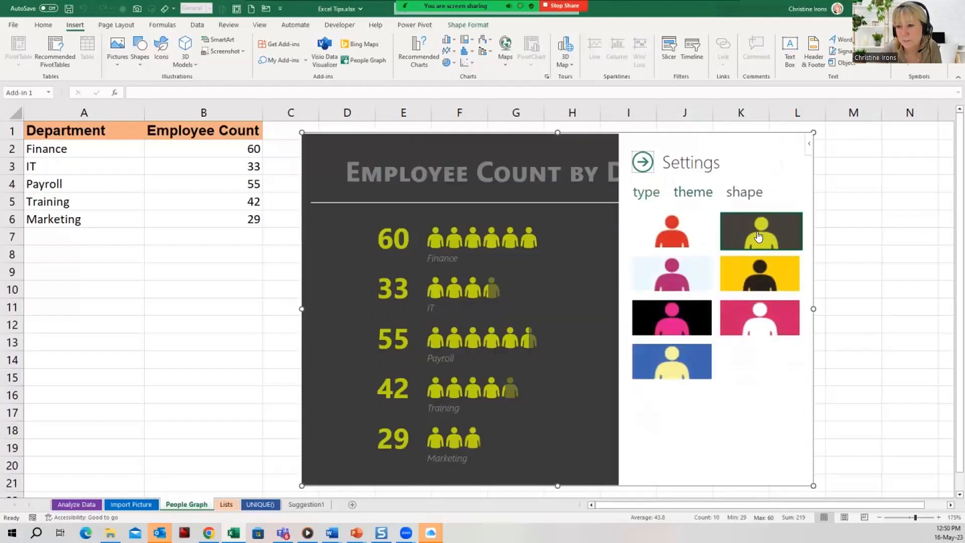
{"action": "left_click", "coordinate": [758, 271]}
{"action": "left_click", "coordinate": [689, 273]}
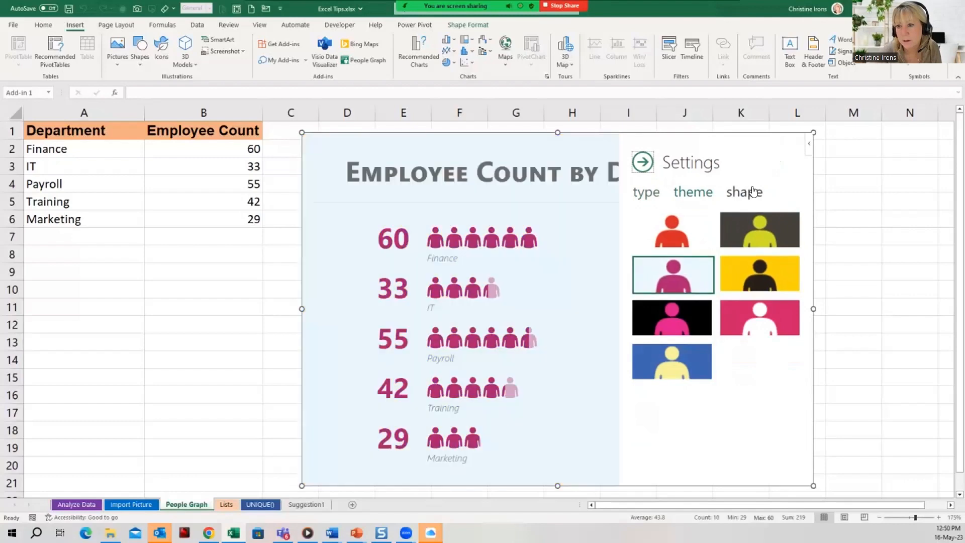
{"action": "left_click", "coordinate": [753, 192]}
{"action": "left_click", "coordinate": [692, 281]}
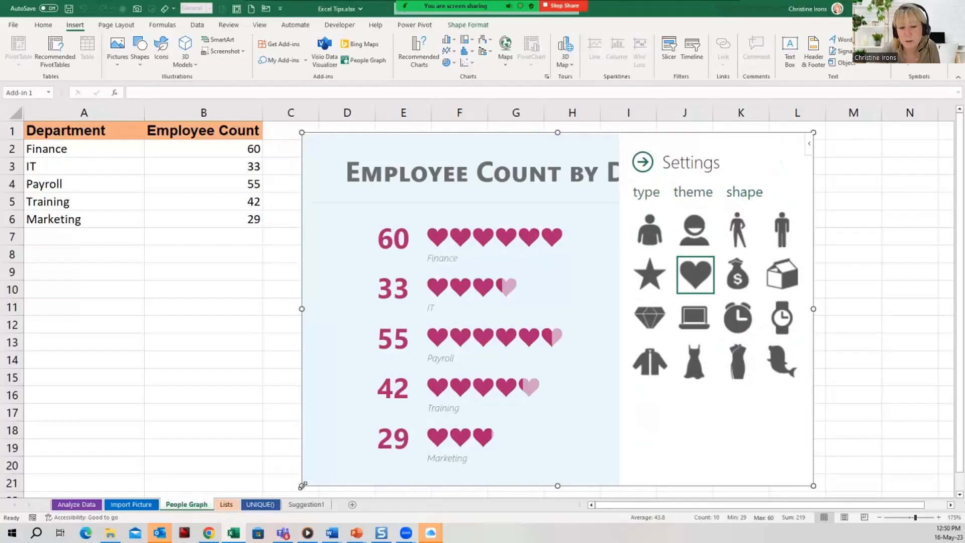
Step: Resize and move the graph to span about columns D to K beside the table, stop the extend-app notice, and close its settings
{"action": "left_click_drag", "start_coordinate": [302, 486], "coordinate": [463, 386]}
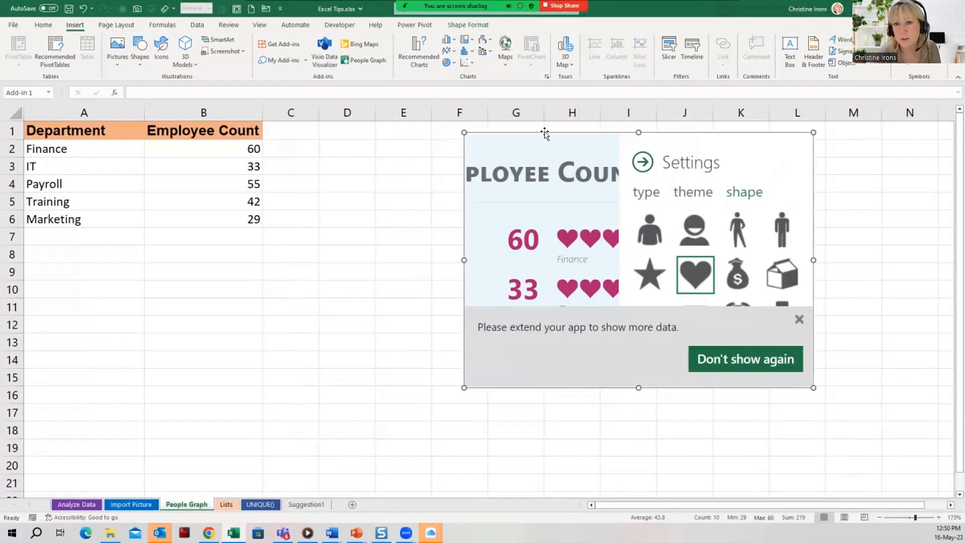
{"action": "left_click_drag", "start_coordinate": [404, 127], "coordinate": [393, 130]}
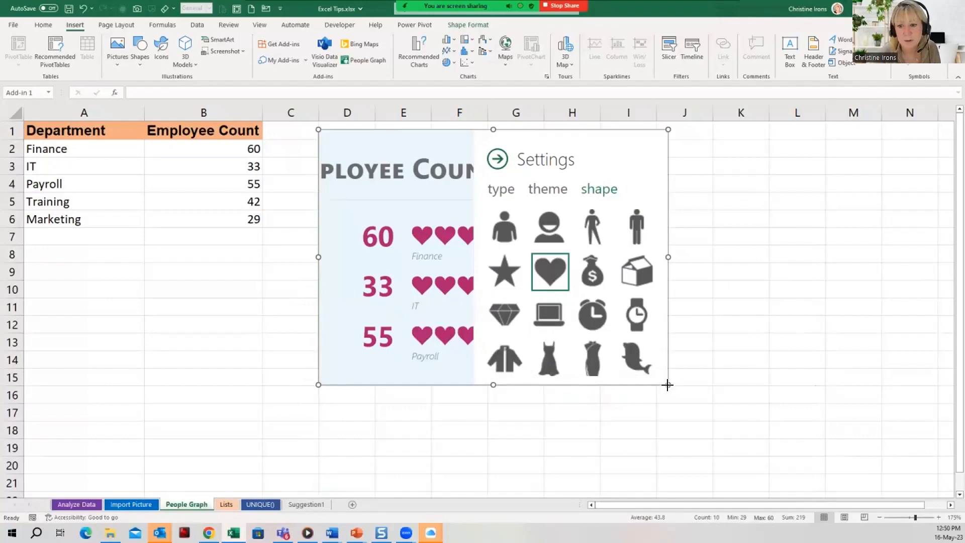
{"action": "left_click_drag", "start_coordinate": [691, 411], "coordinate": [753, 461]}
{"action": "left_click_drag", "start_coordinate": [778, 477], "coordinate": [779, 479]}
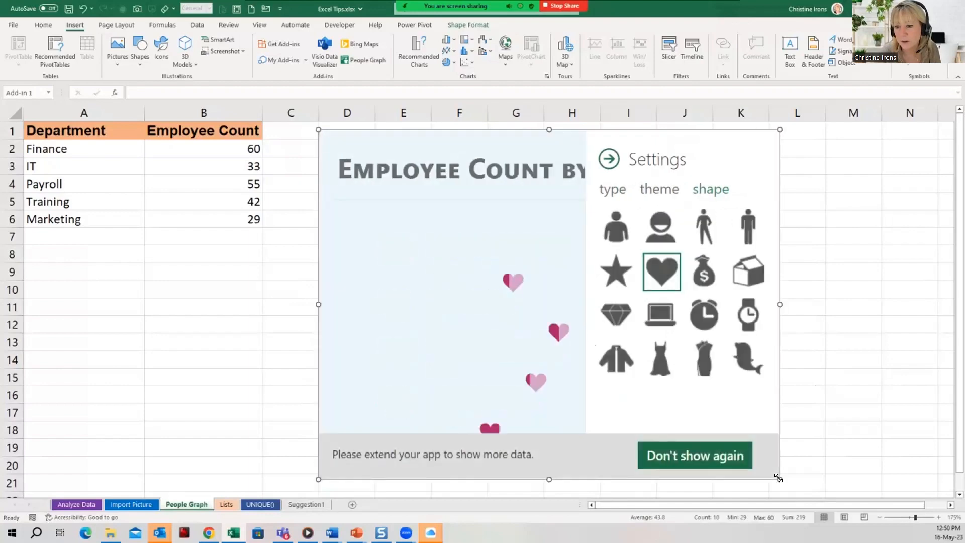
{"action": "left_click", "coordinate": [737, 461]}
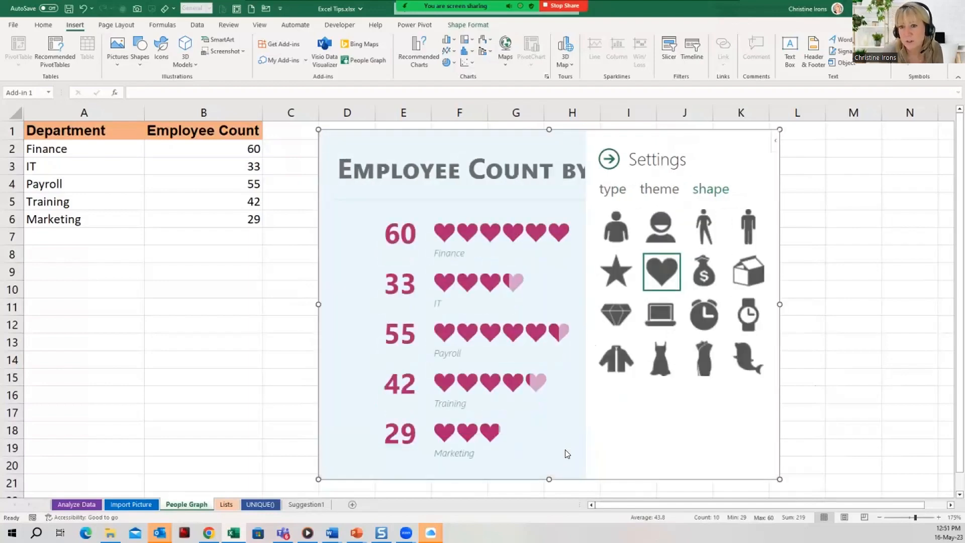
{"action": "left_click", "coordinate": [608, 161]}
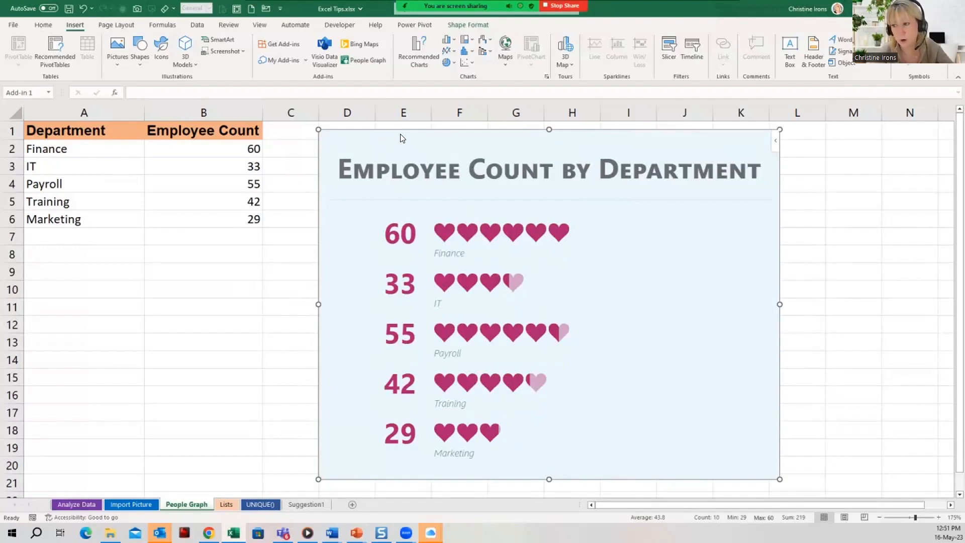
Step: Set the Finance department's employee count in B2 to 65
{"action": "left_click", "coordinate": [232, 146]}
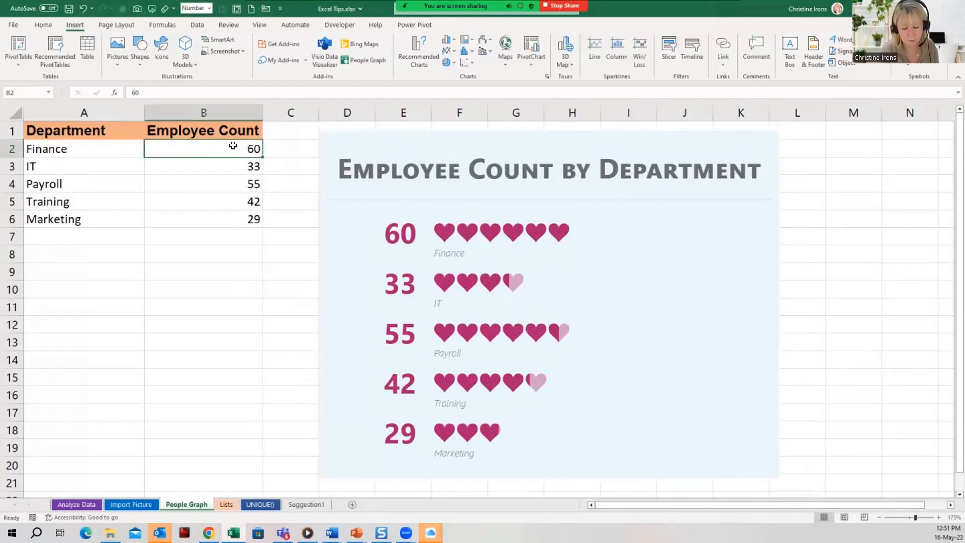
{"action": "type", "text": "65"}
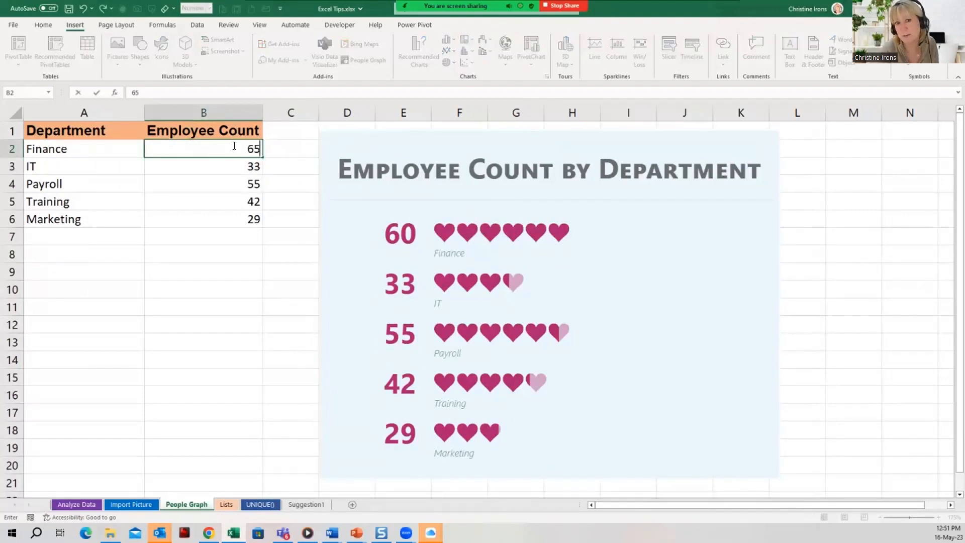
{"action": "key", "text": "Return"}
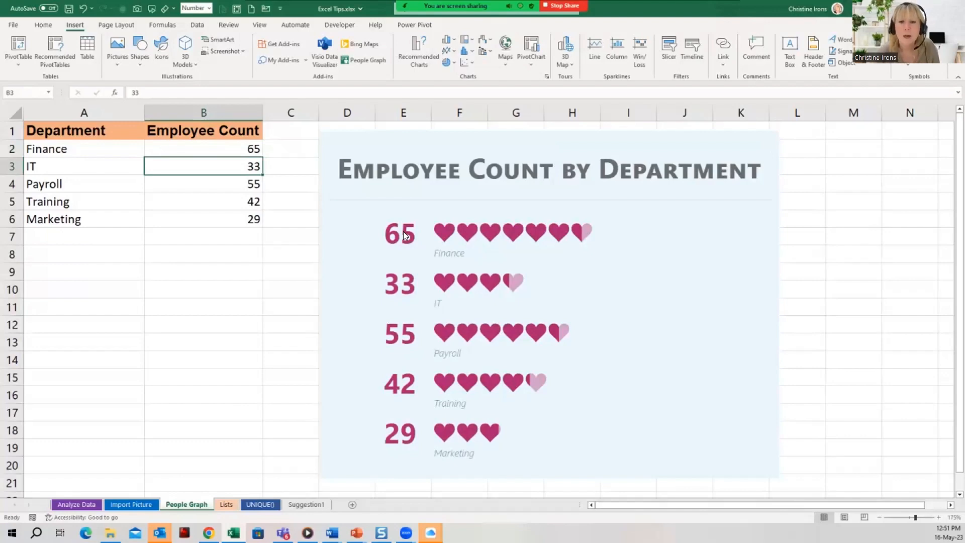
Step: Open the Lists sheet and select B2, then switch to the online copy of Excel Tips.xlsx in the browser
{"action": "left_click", "coordinate": [227, 502]}
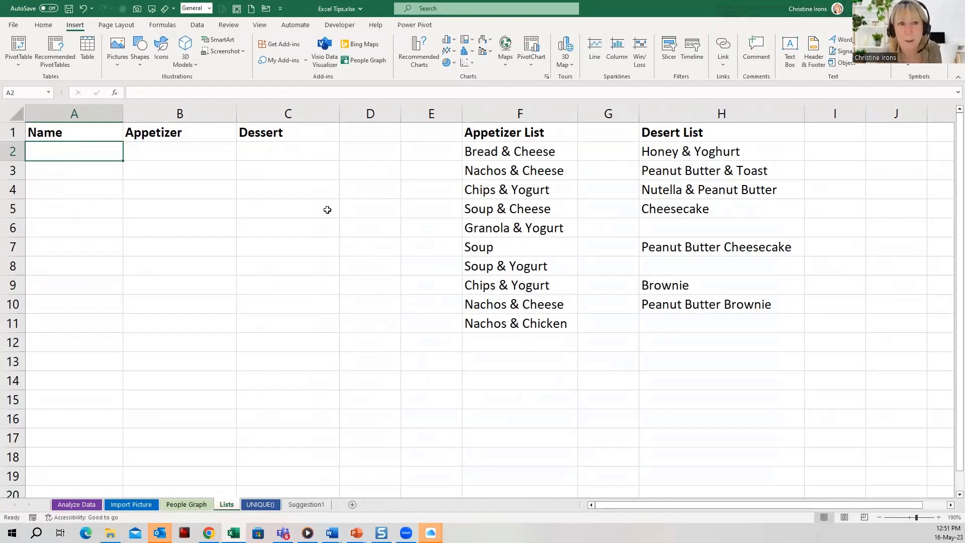
{"action": "left_click", "coordinate": [189, 155]}
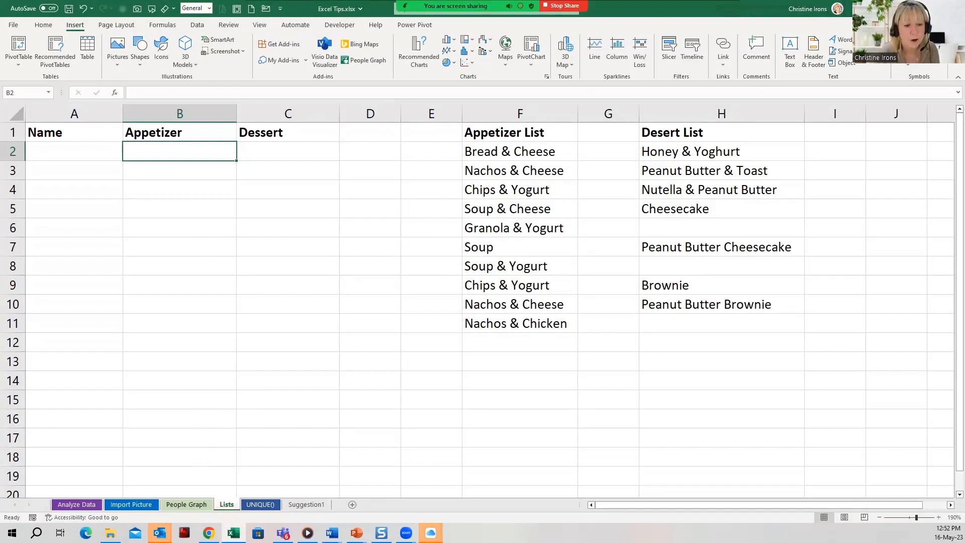
{"action": "left_click", "coordinate": [209, 532]}
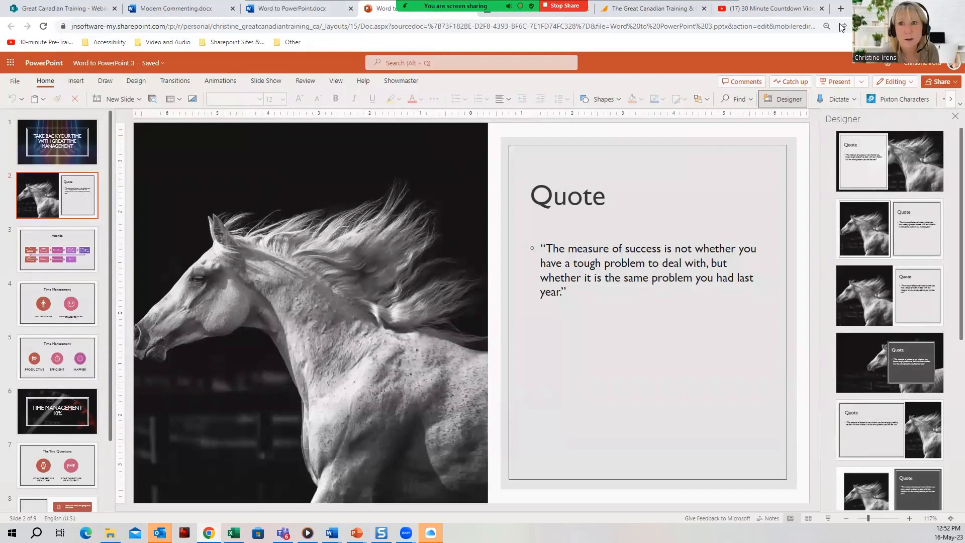
{"action": "left_click", "coordinate": [585, 13]}
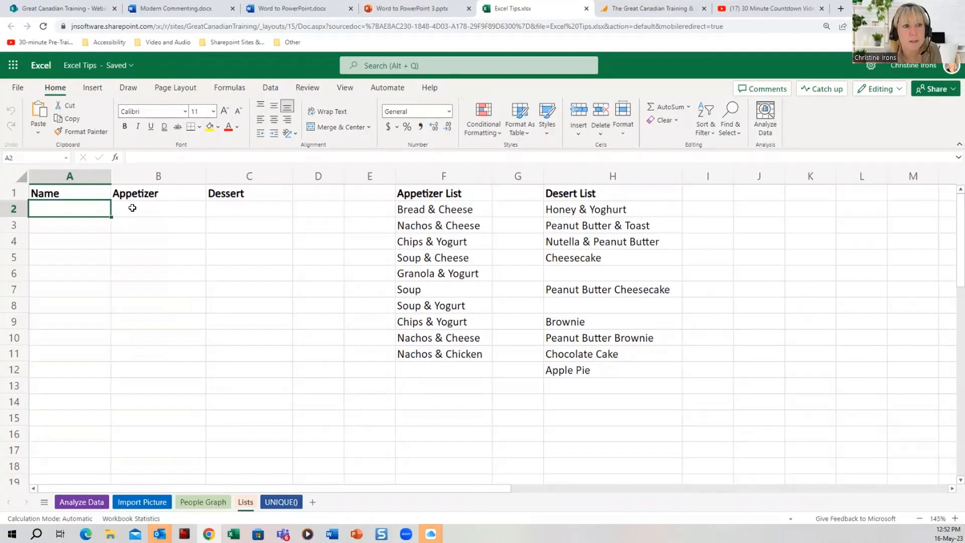
Step: Examine the empty Appetizer and Dessert cells in row 2 and the two source lists in columns F and H
{"action": "left_click", "coordinate": [133, 208]}
{"action": "left_click", "coordinate": [237, 208]}
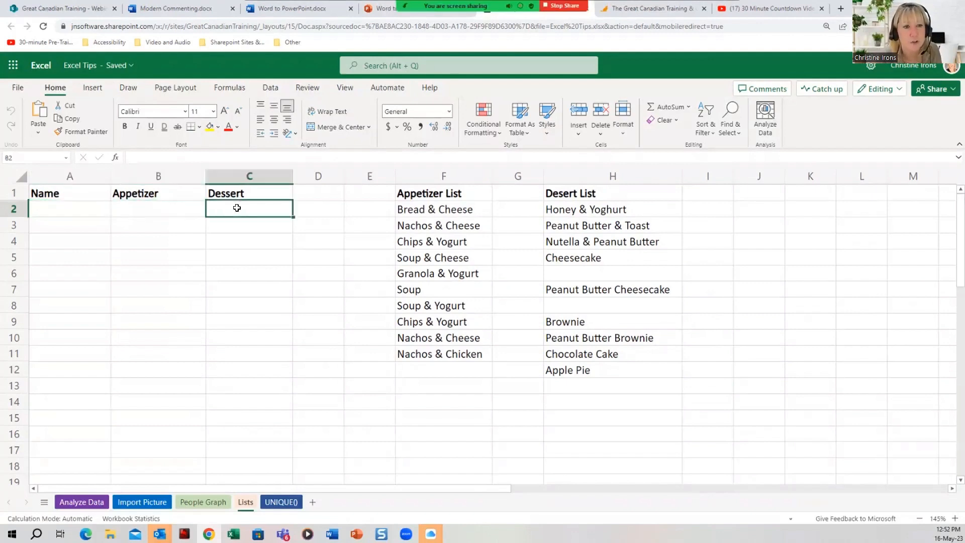
{"action": "left_click_drag", "start_coordinate": [422, 208], "coordinate": [423, 353]}
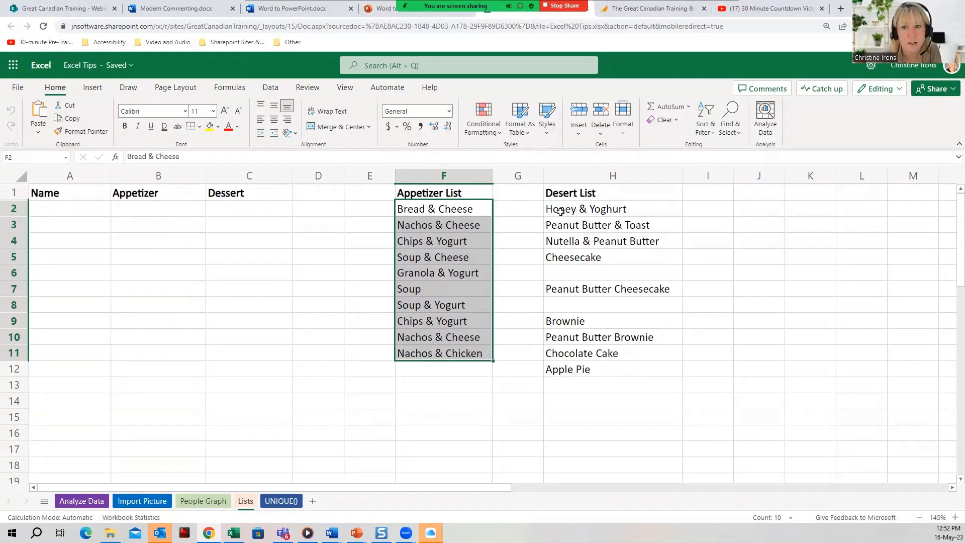
{"action": "left_click_drag", "start_coordinate": [559, 209], "coordinate": [559, 369]}
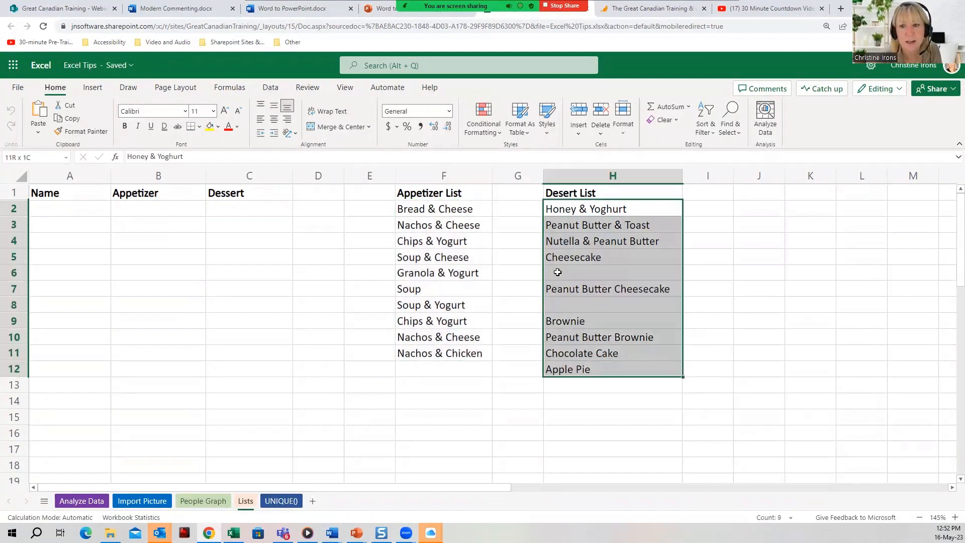
{"action": "left_click", "coordinate": [564, 310]}
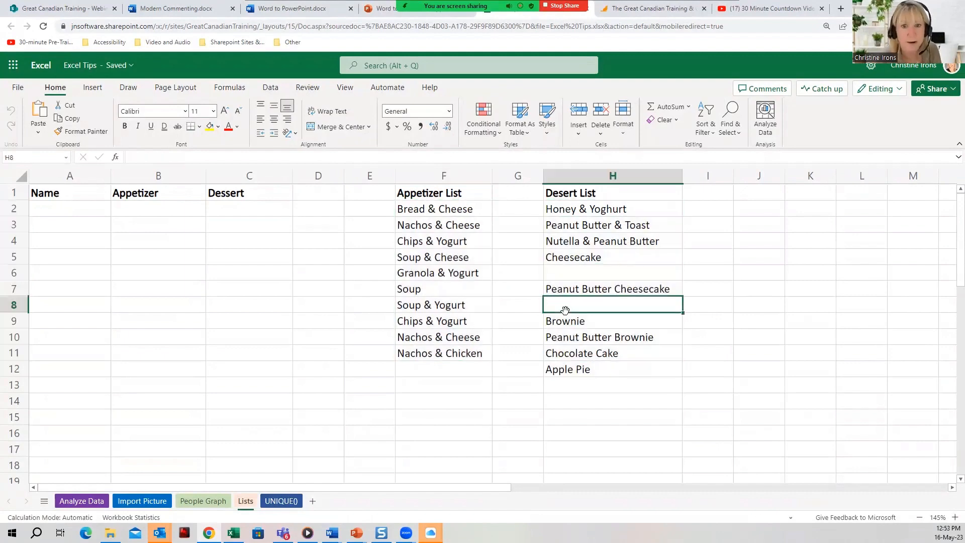
{"action": "left_click", "coordinate": [457, 212]}
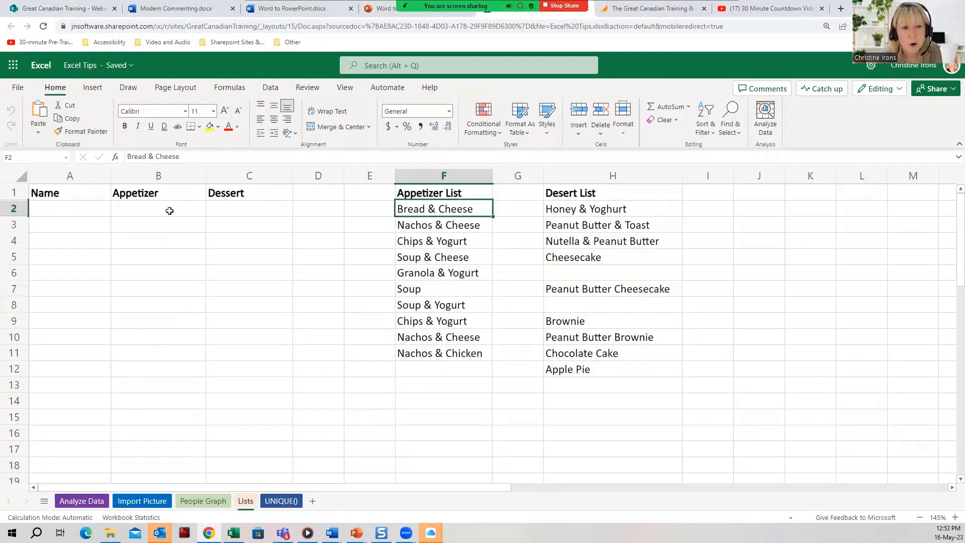
{"action": "left_click", "coordinate": [169, 210]}
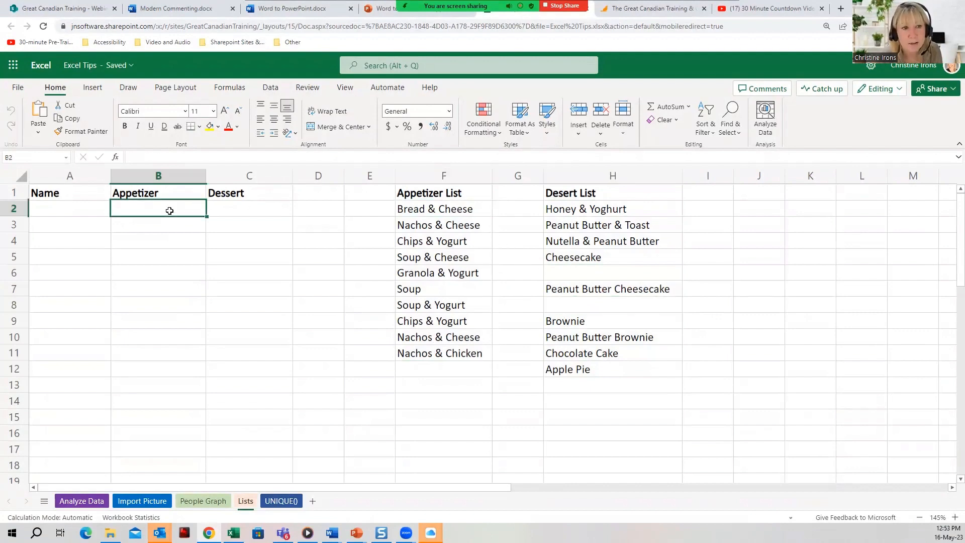
{"action": "left_click", "coordinate": [246, 213]}
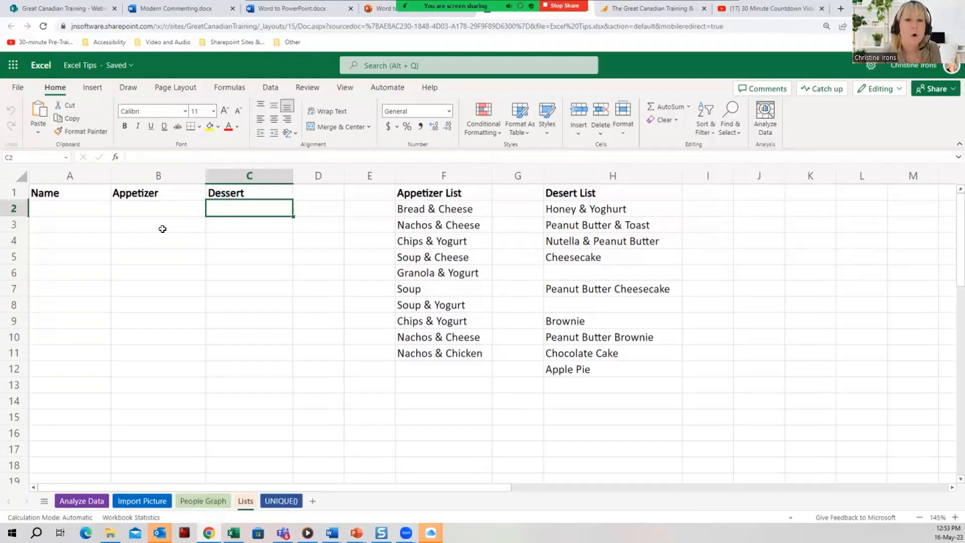
{"action": "left_click", "coordinate": [150, 209]}
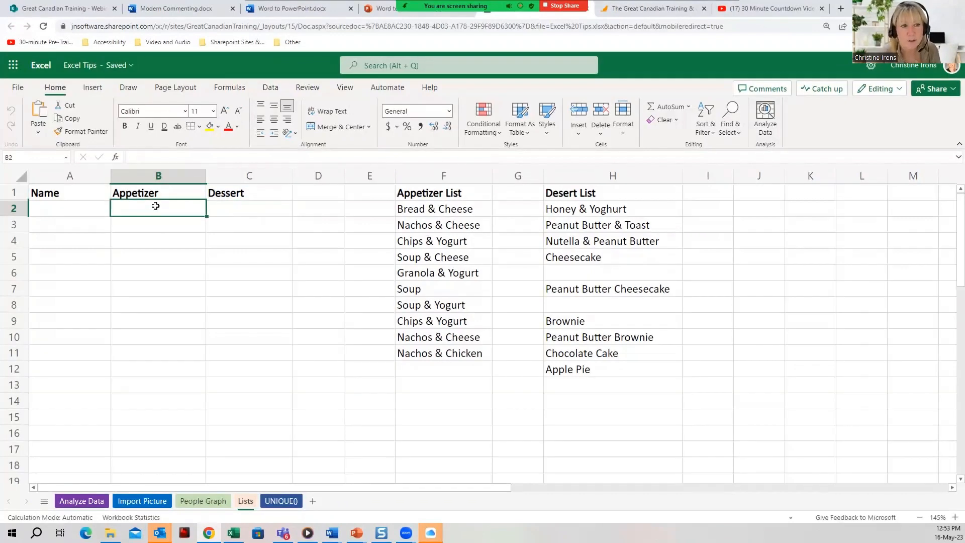
Step: Apply list data validation to the Appetizer cells B2:B15 with the source =$F$2:$F$11
{"action": "left_click_drag", "start_coordinate": [155, 206], "coordinate": [139, 408]}
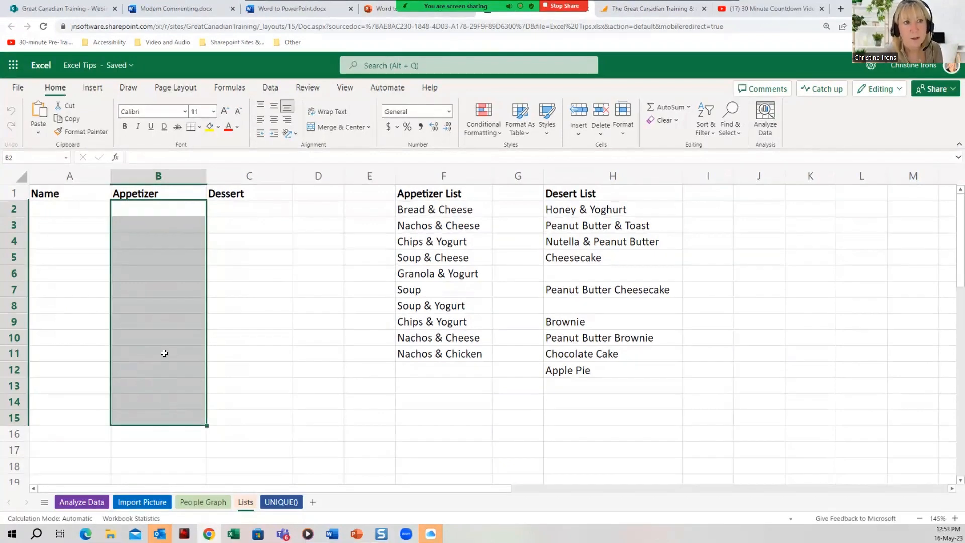
{"action": "left_click", "coordinate": [270, 86]}
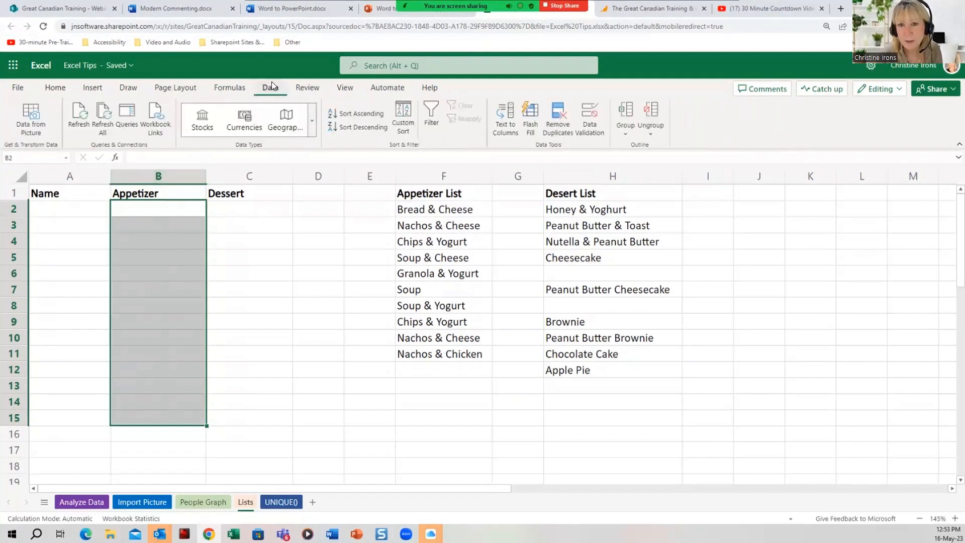
{"action": "left_click", "coordinate": [590, 115]}
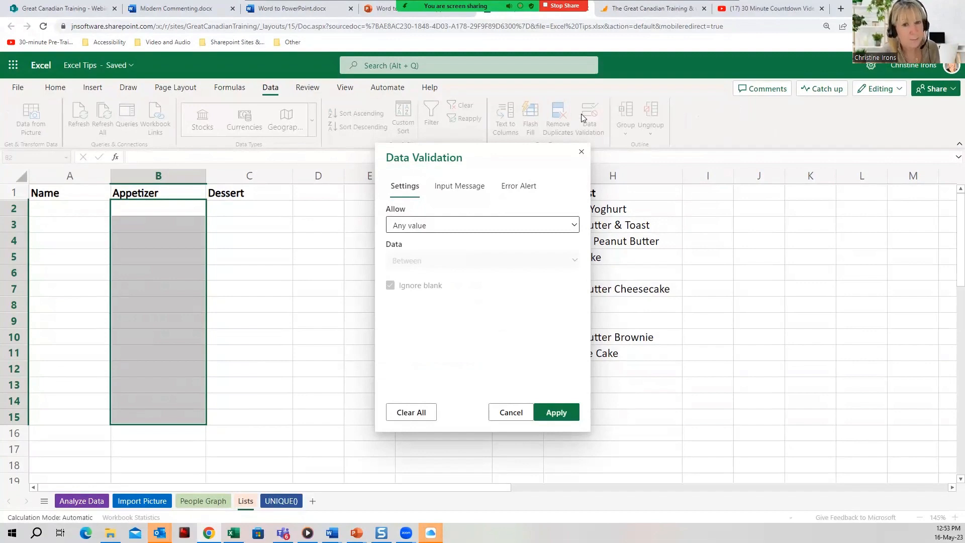
{"action": "left_click", "coordinate": [573, 224]}
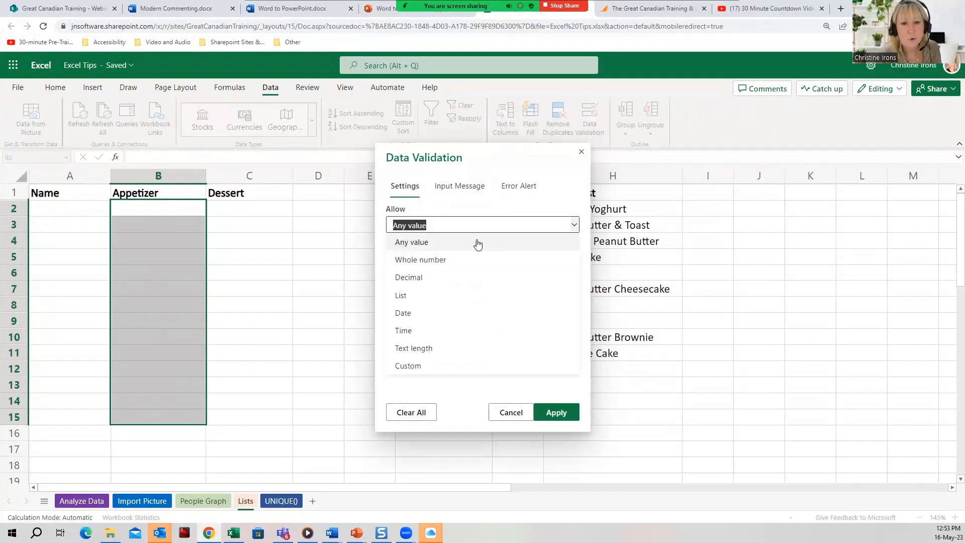
{"action": "left_click", "coordinate": [399, 296]}
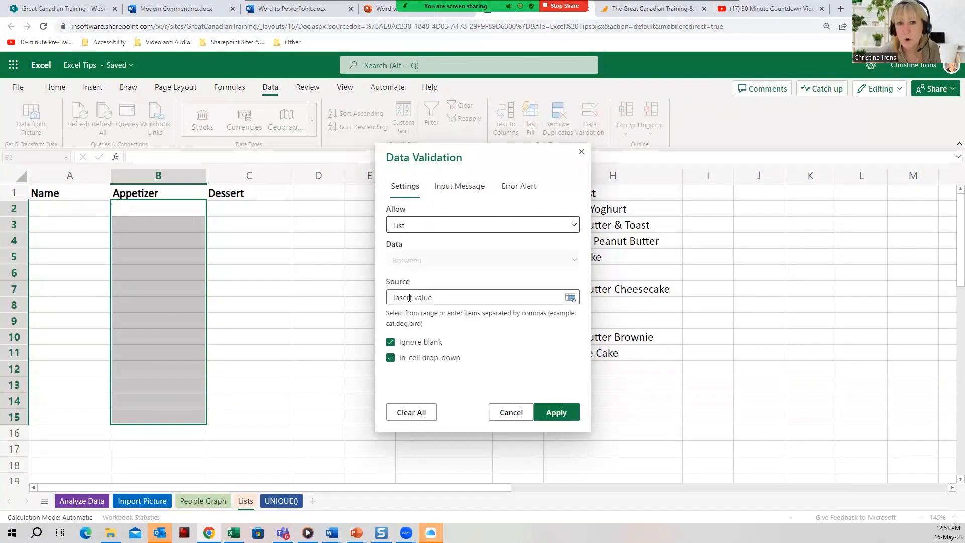
{"action": "left_click_drag", "start_coordinate": [471, 159], "coordinate": [674, 153]}
{"action": "left_click", "coordinate": [430, 208]}
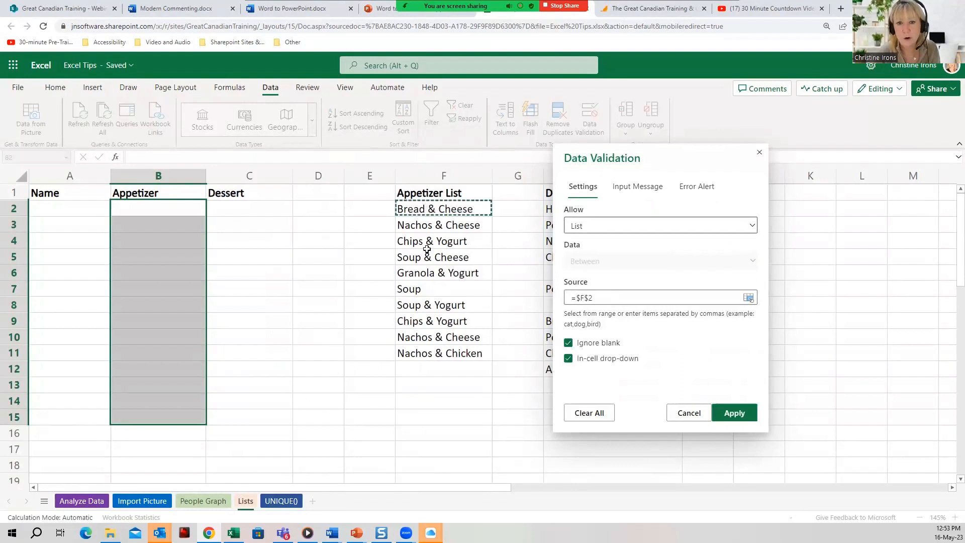
{"action": "left_click_drag", "start_coordinate": [427, 249], "coordinate": [420, 349]}
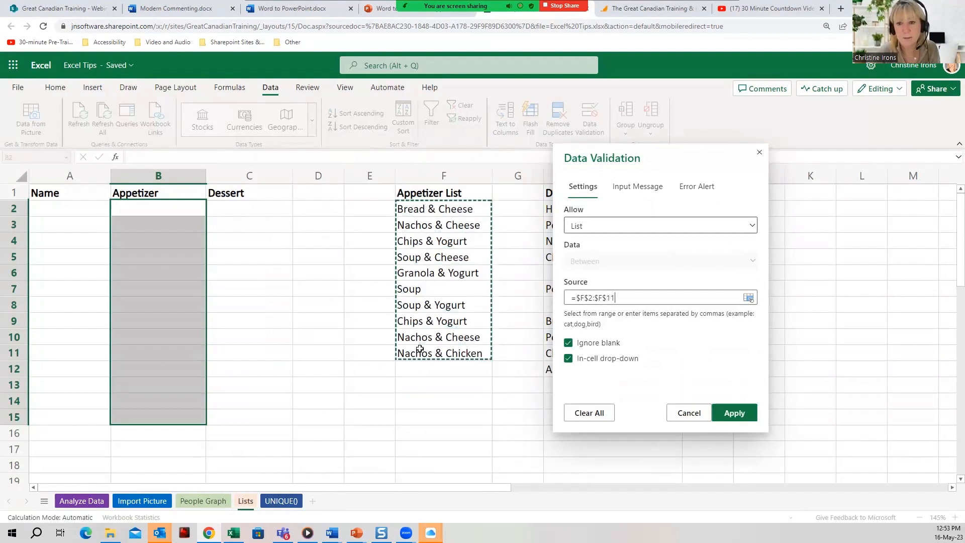
{"action": "left_click", "coordinate": [731, 414]}
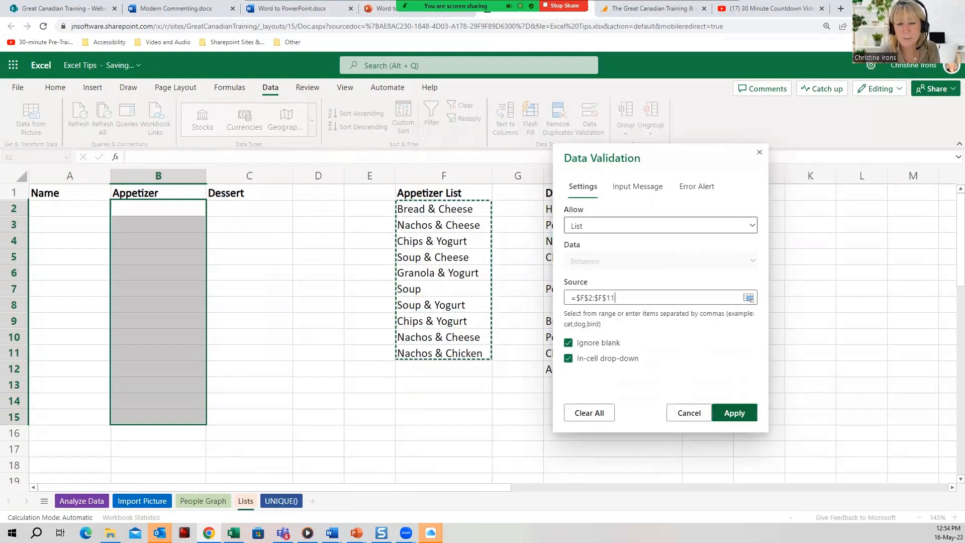
Step: Choose "Bread & Cheese" from the drop-down list in B2
{"action": "left_click", "coordinate": [185, 210]}
{"action": "left_click", "coordinate": [214, 208]}
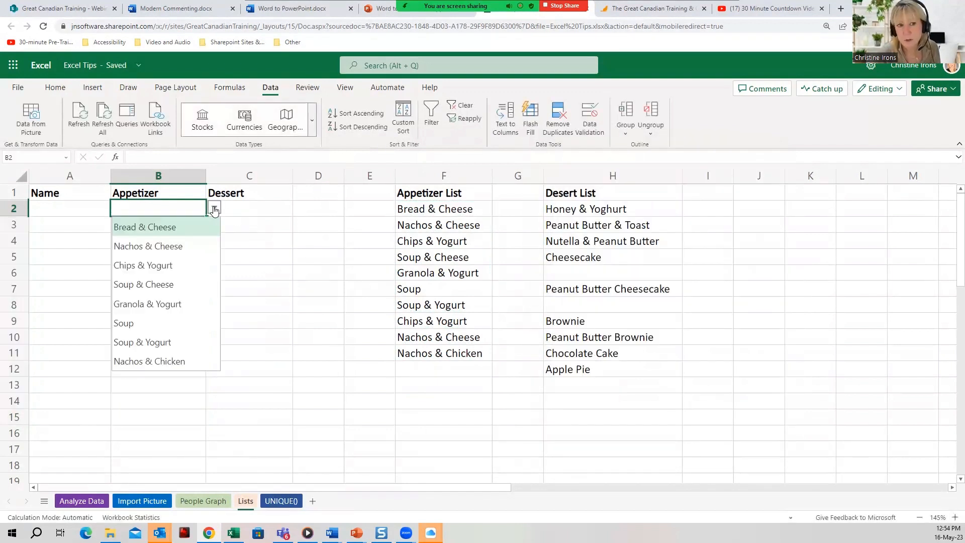
{"action": "left_click", "coordinate": [185, 226]}
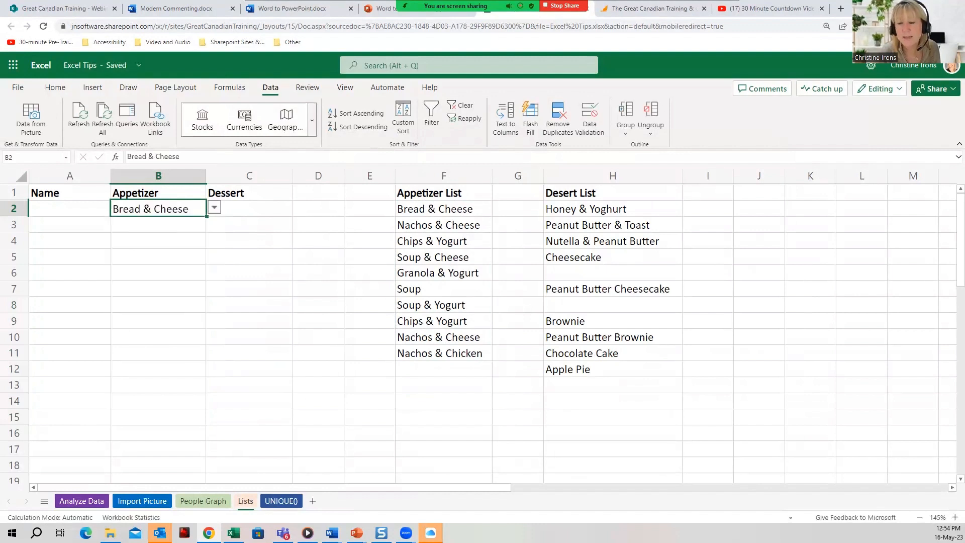
Step: Try filtering the appetizer drop-down in B3 with "che" and with "na", then clear the entry and leave the cell
{"action": "left_click", "coordinate": [185, 225]}
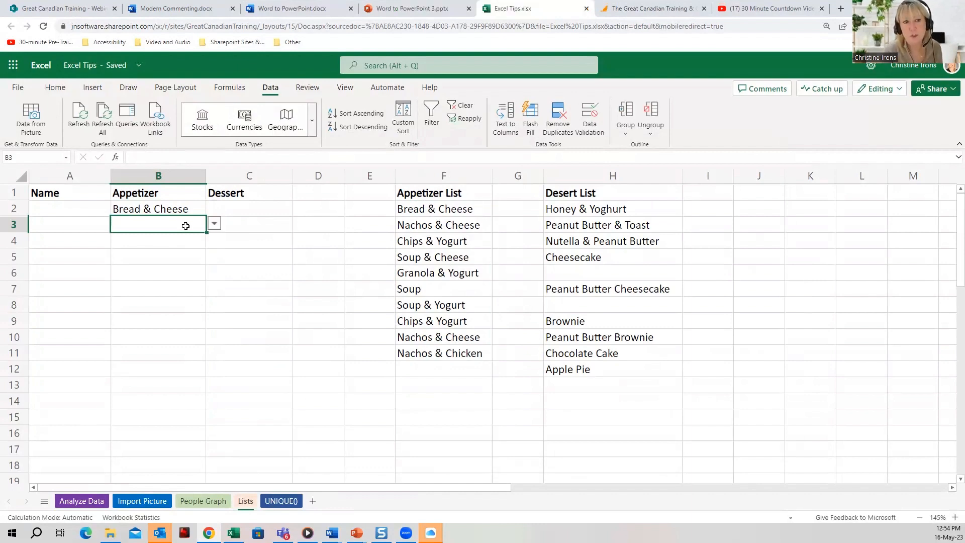
{"action": "type", "text": "che"}
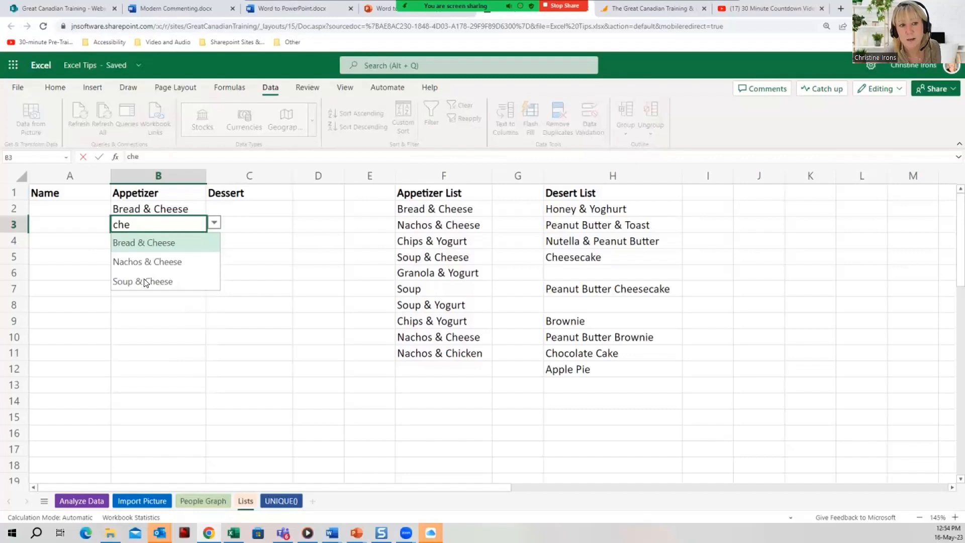
{"action": "key", "text": "BackSpace"}
{"action": "key", "text": "BackSpace"}
{"action": "key", "text": "BackSpace"}
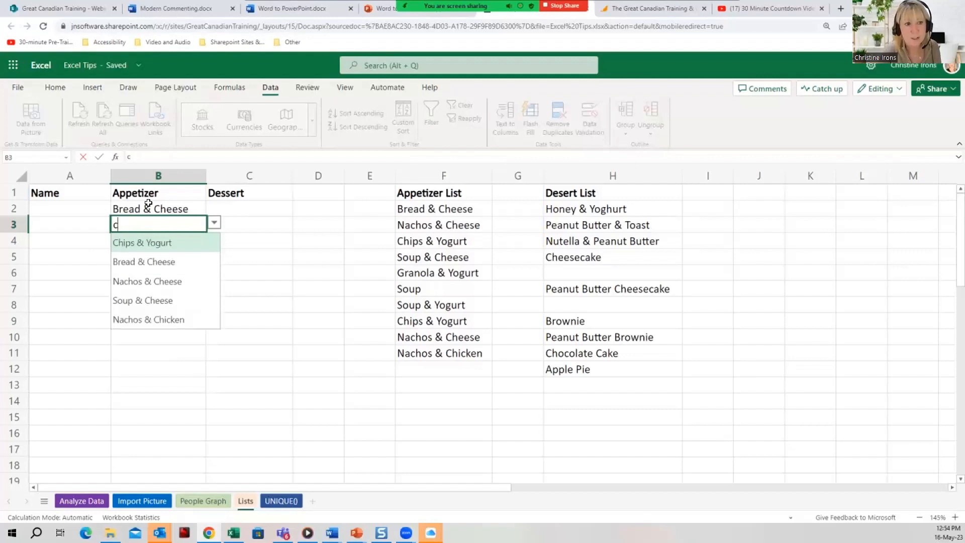
{"action": "type", "text": "na"}
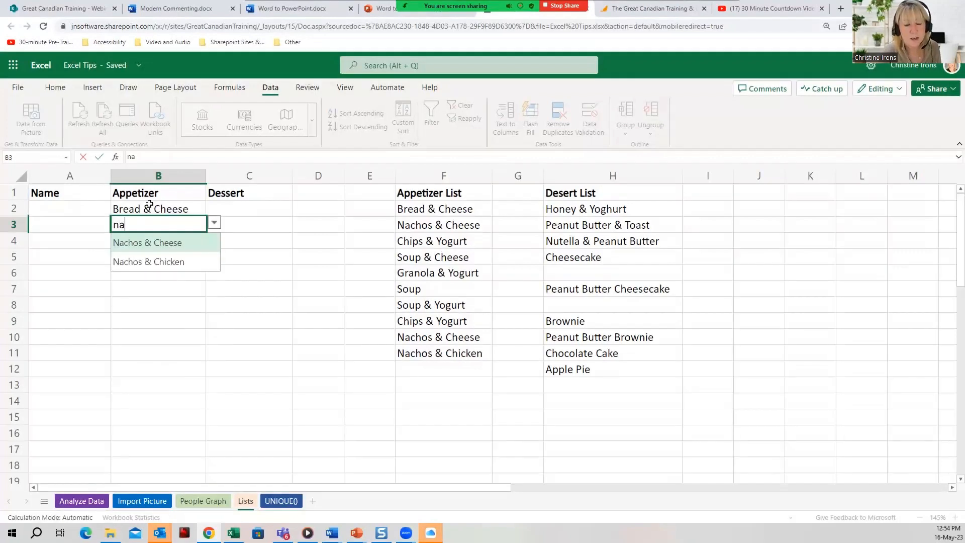
{"action": "key", "text": "BackSpace"}
{"action": "key", "text": "BackSpace"}
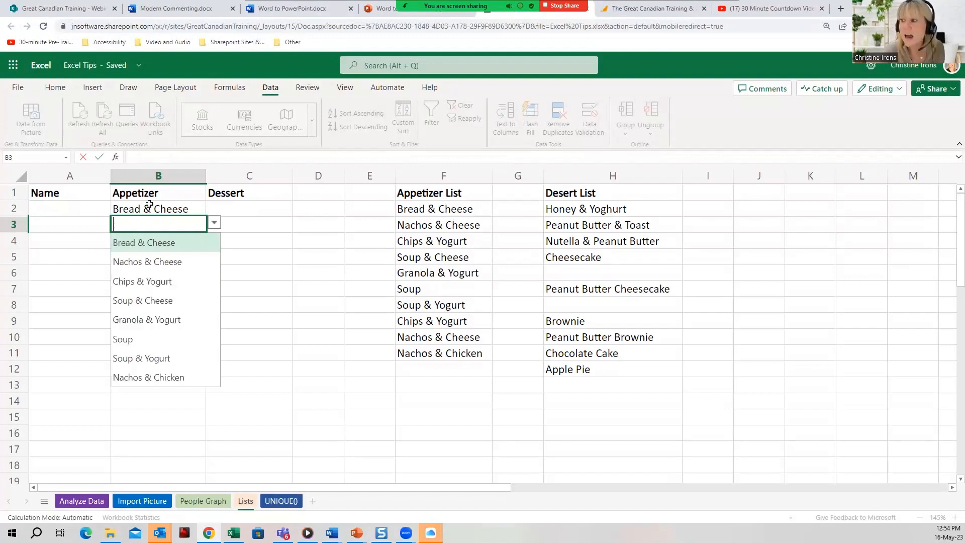
{"action": "left_click", "coordinate": [390, 261]}
Step: Examine the Desert List range H2:H12, including its blank cells H6 and H8
{"action": "left_click_drag", "start_coordinate": [576, 211], "coordinate": [586, 369]}
{"action": "left_click", "coordinate": [585, 277]}
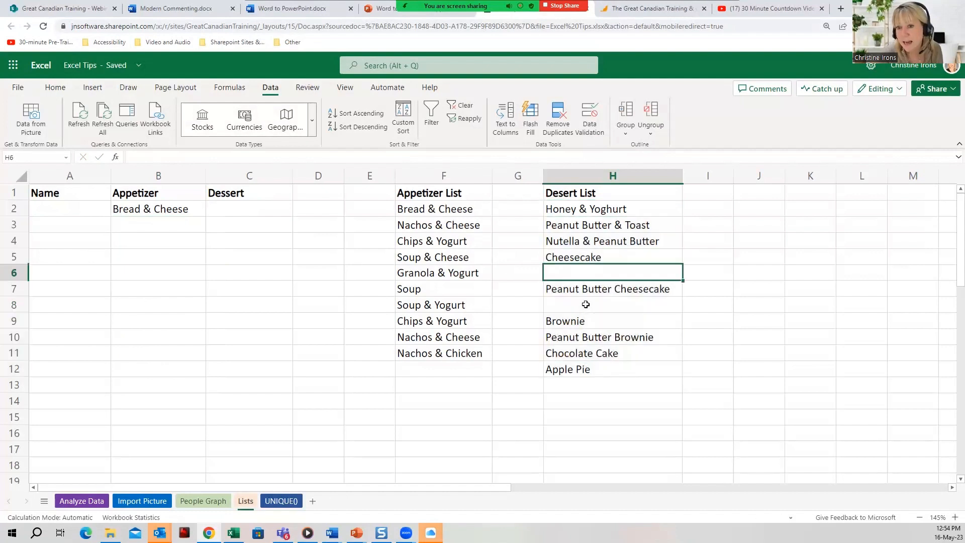
{"action": "left_click", "coordinate": [583, 303]}
{"action": "left_click", "coordinate": [585, 271]}
{"action": "left_click", "coordinate": [583, 308]}
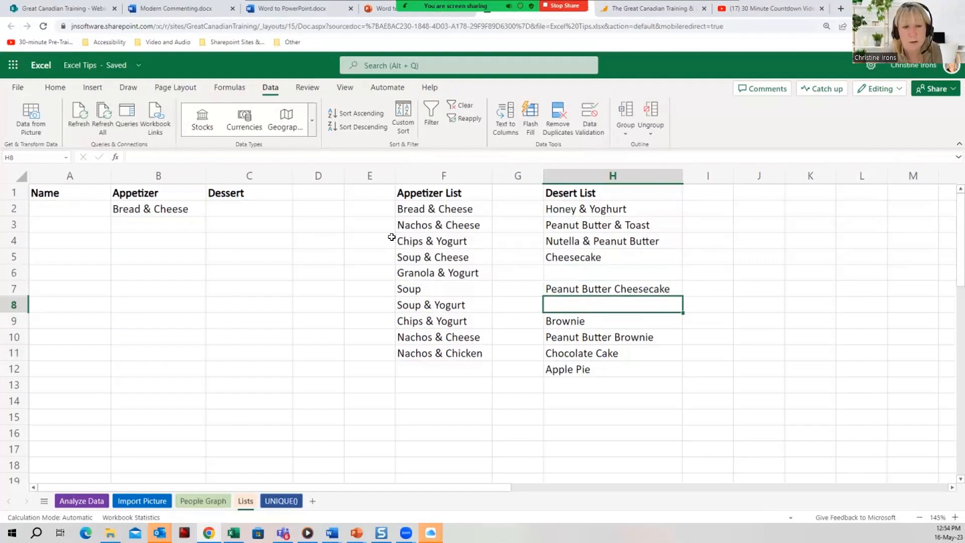
Step: Apply list data validation to the Dessert cells C2:C14 with the source =$H$2:$H$17
{"action": "left_click", "coordinate": [265, 207]}
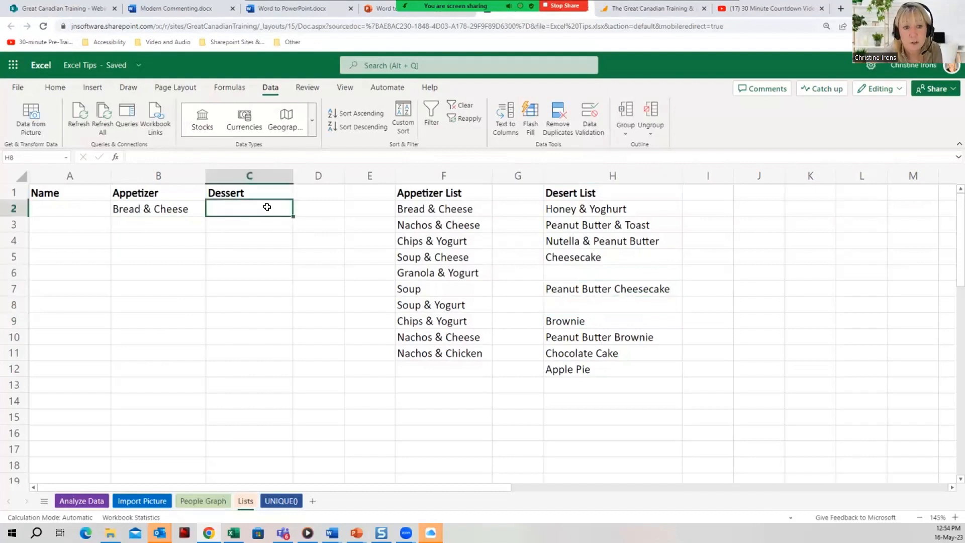
{"action": "left_click_drag", "start_coordinate": [267, 259], "coordinate": [267, 397]}
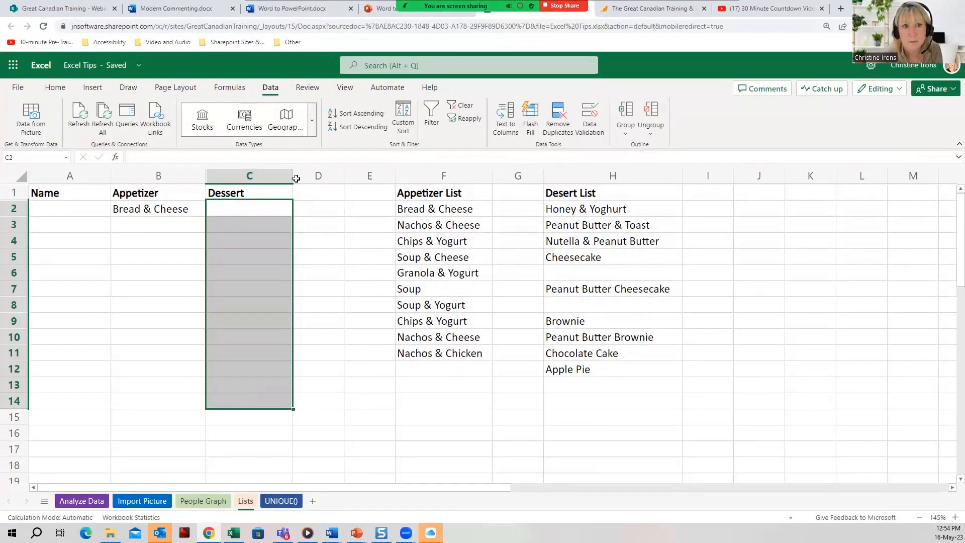
{"action": "left_click", "coordinate": [584, 113]}
{"action": "left_click", "coordinate": [461, 224]}
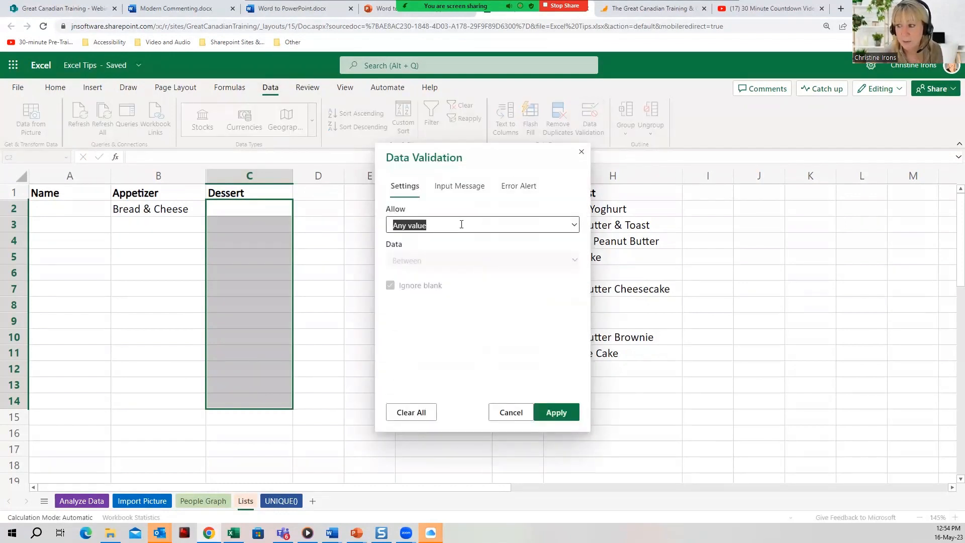
{"action": "left_click", "coordinate": [420, 296]}
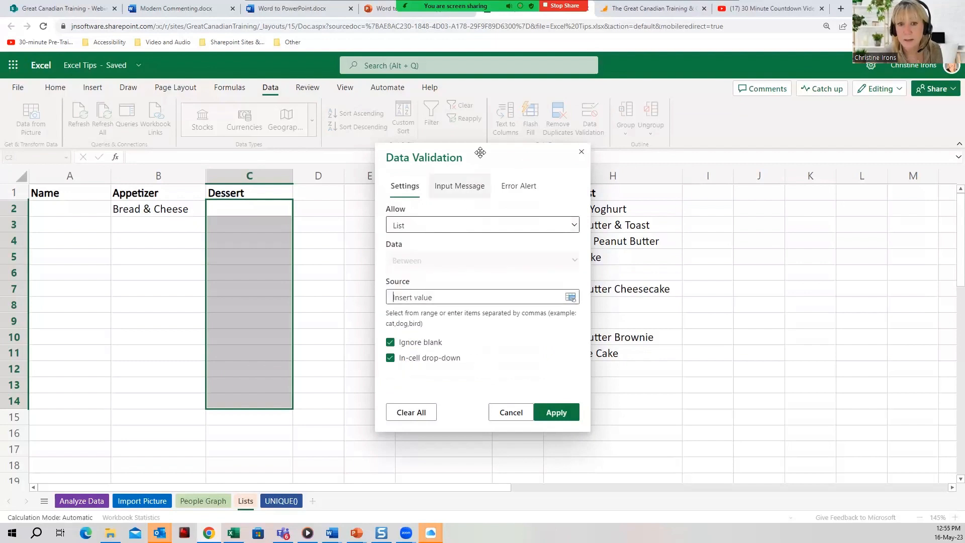
{"action": "left_click_drag", "start_coordinate": [467, 152], "coordinate": [259, 145]}
{"action": "left_click_drag", "start_coordinate": [605, 208], "coordinate": [605, 367]}
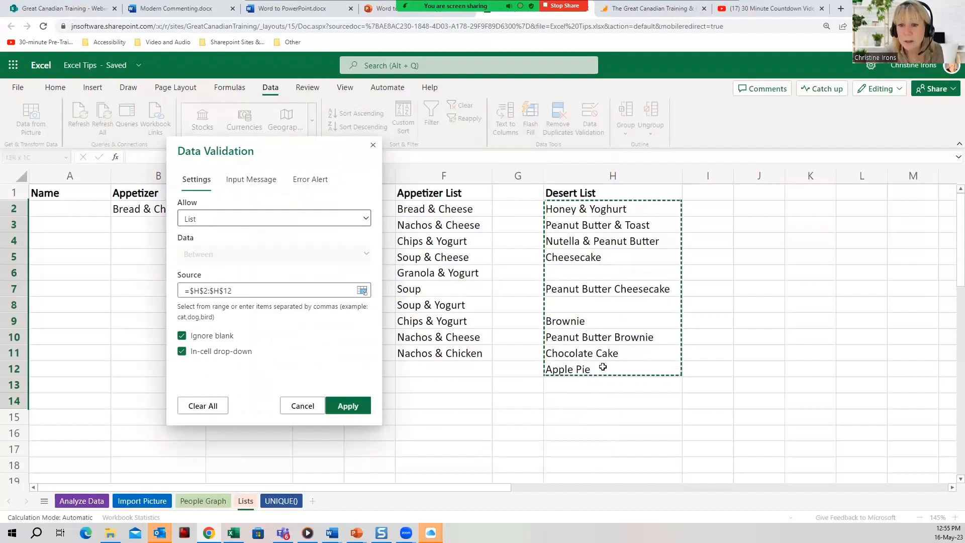
{"action": "left_click_drag", "start_coordinate": [602, 366], "coordinate": [601, 453]}
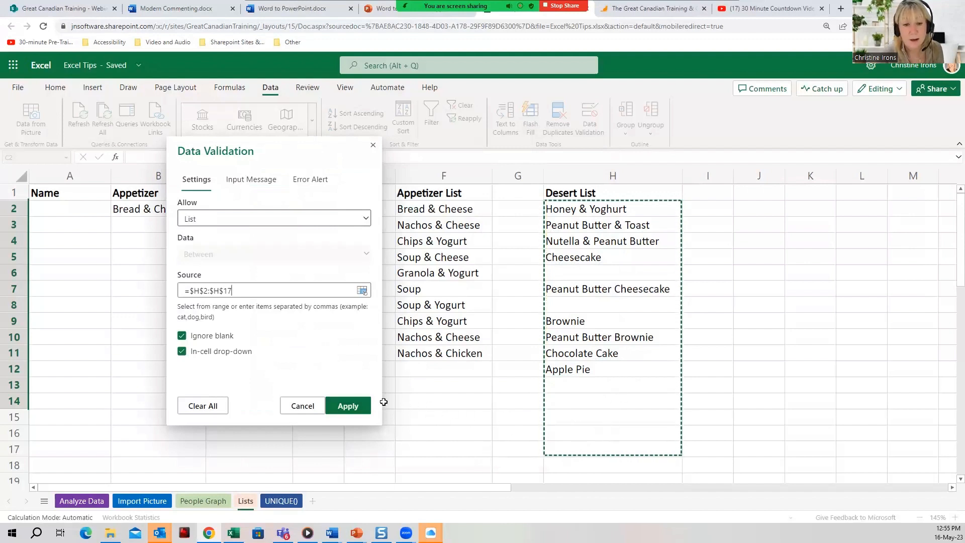
{"action": "left_click", "coordinate": [347, 405]}
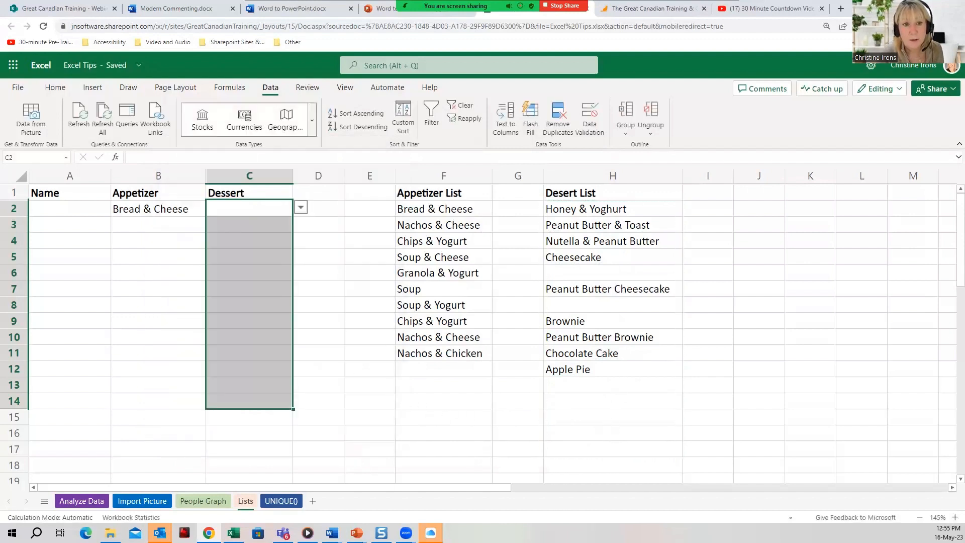
Step: Examine the dessert drop-down list in C2 and compare it with the blank cells H6 and H8 in the Desert List
{"action": "left_click", "coordinate": [265, 209]}
{"action": "left_click", "coordinate": [300, 210]}
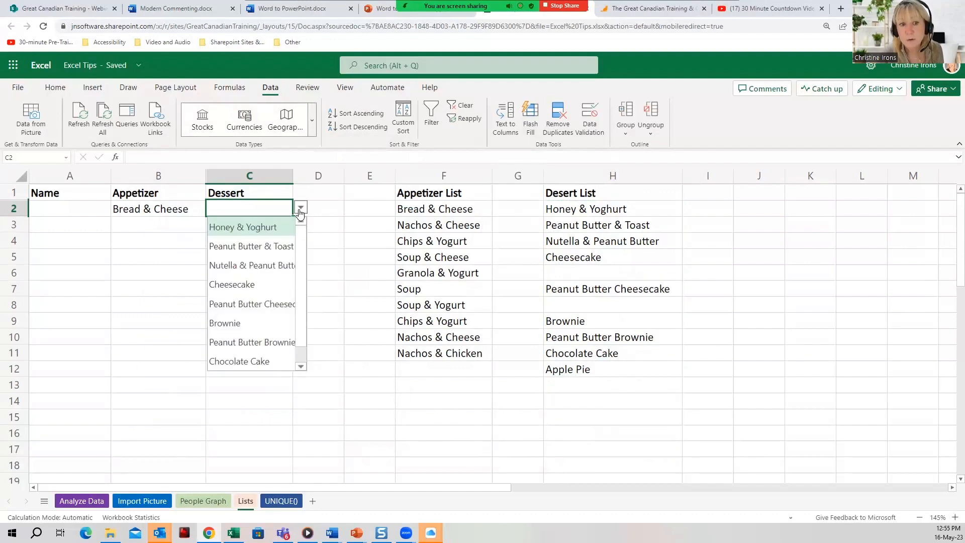
{"action": "scroll", "coordinate": [303, 334], "scroll_direction": "down", "scroll_amount": 1}
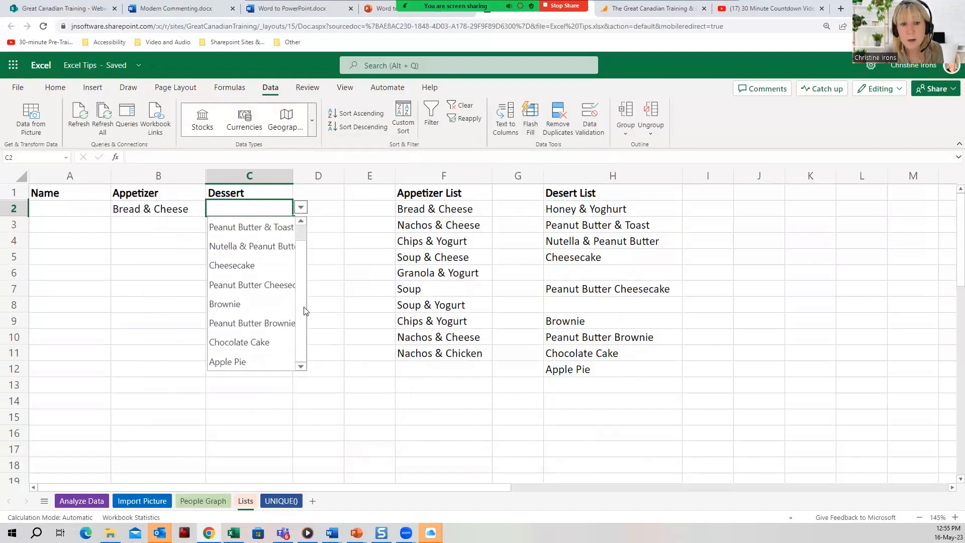
{"action": "scroll", "coordinate": [305, 298], "scroll_direction": "up", "scroll_amount": 1}
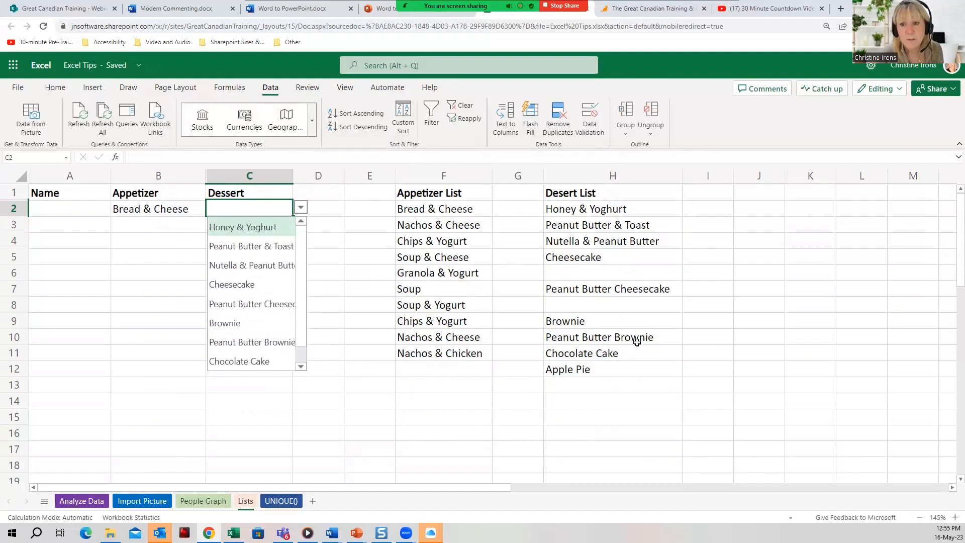
{"action": "left_click", "coordinate": [595, 275]}
{"action": "left_click", "coordinate": [588, 307]}
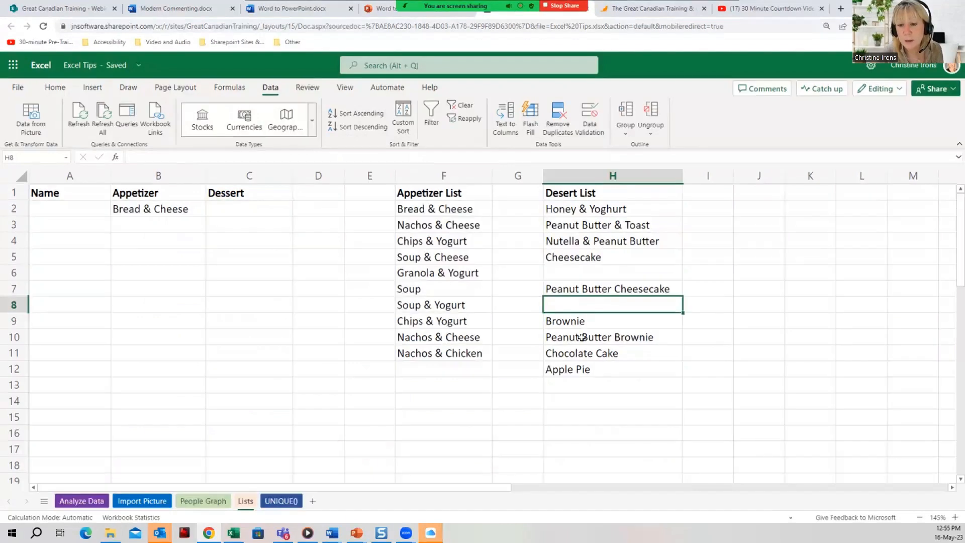
Step: Add "Banana Cream Pie" below Apple Pie in cell H13 of the Desert List
{"action": "left_click", "coordinate": [580, 387]}
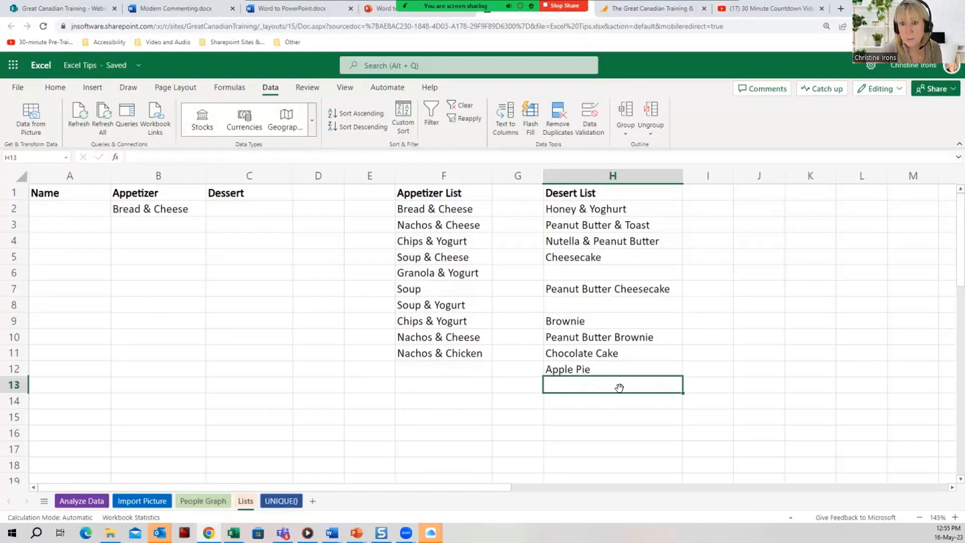
{"action": "type", "text": "Banana Cre"}
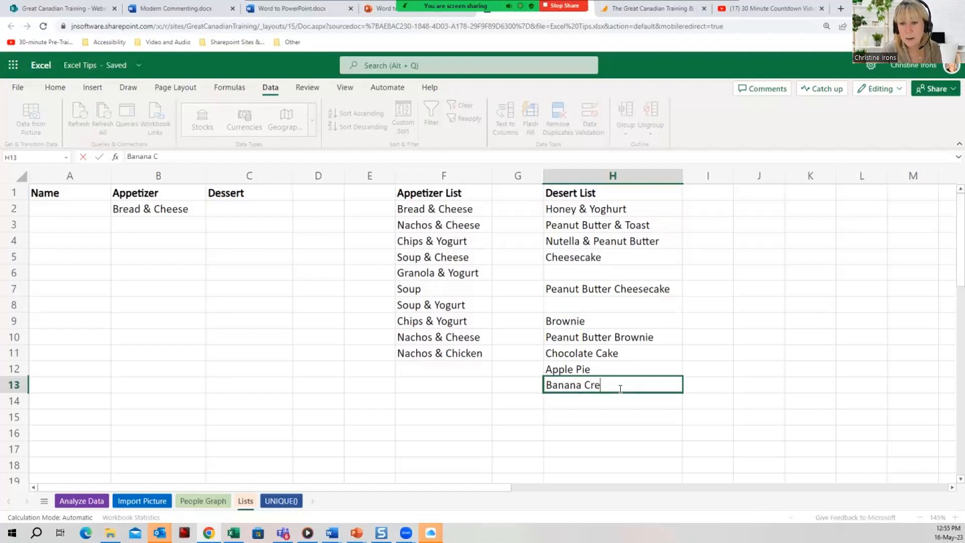
{"action": "type", "text": "am Pie"}
{"action": "key", "text": "Return"}
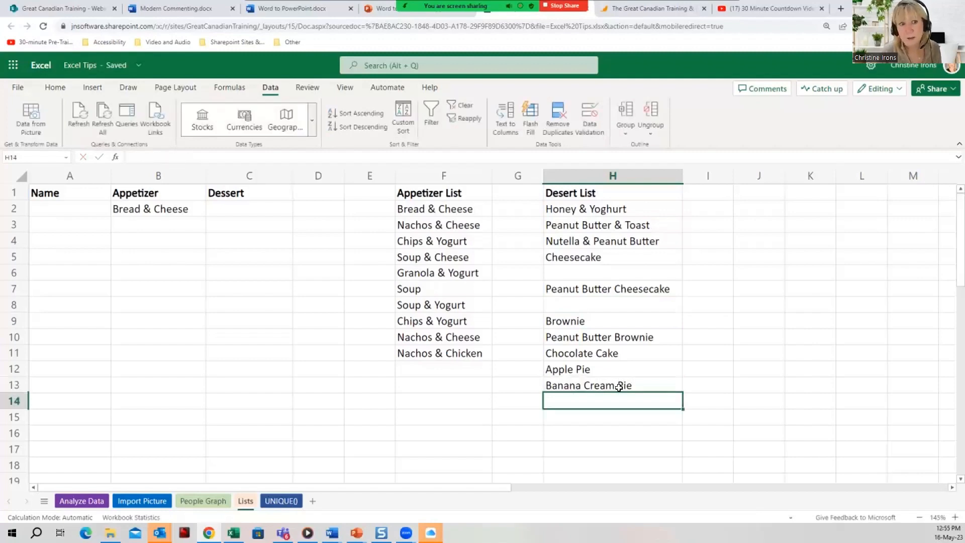
Step: Check the dessert drop-down list in C2 for Banana Cream Pie, then leave the cell
{"action": "left_click", "coordinate": [277, 209]}
{"action": "left_click", "coordinate": [299, 209]}
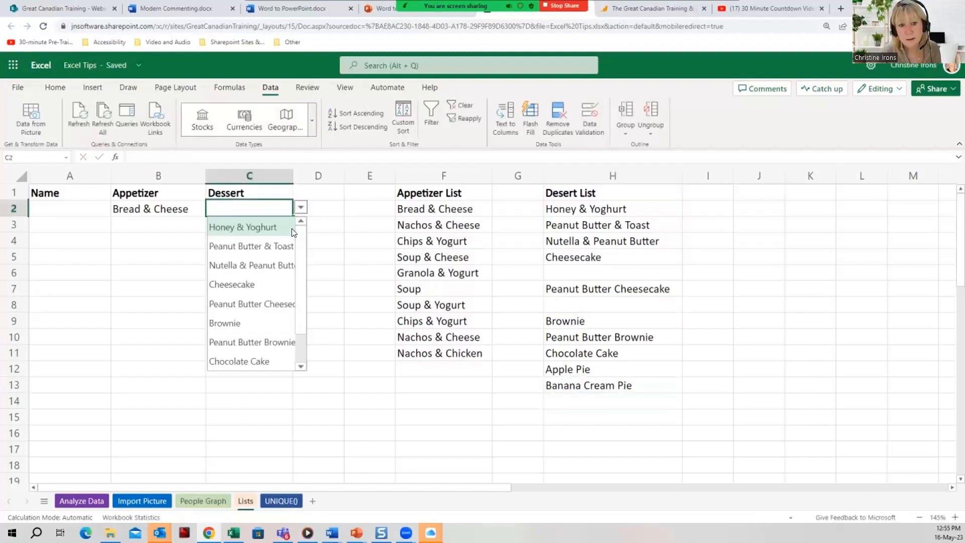
{"action": "scroll", "coordinate": [294, 296], "scroll_direction": "down", "scroll_amount": 2}
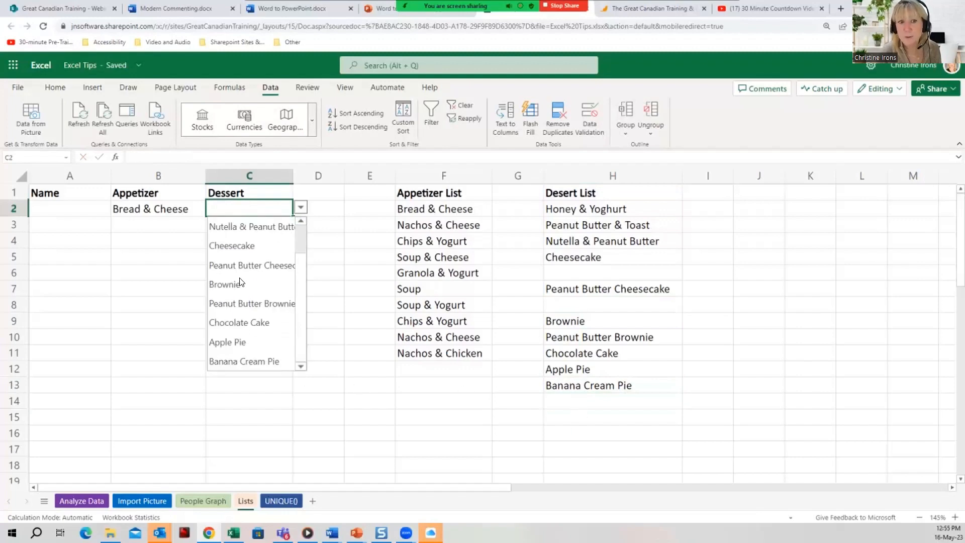
{"action": "left_click", "coordinate": [512, 336]}
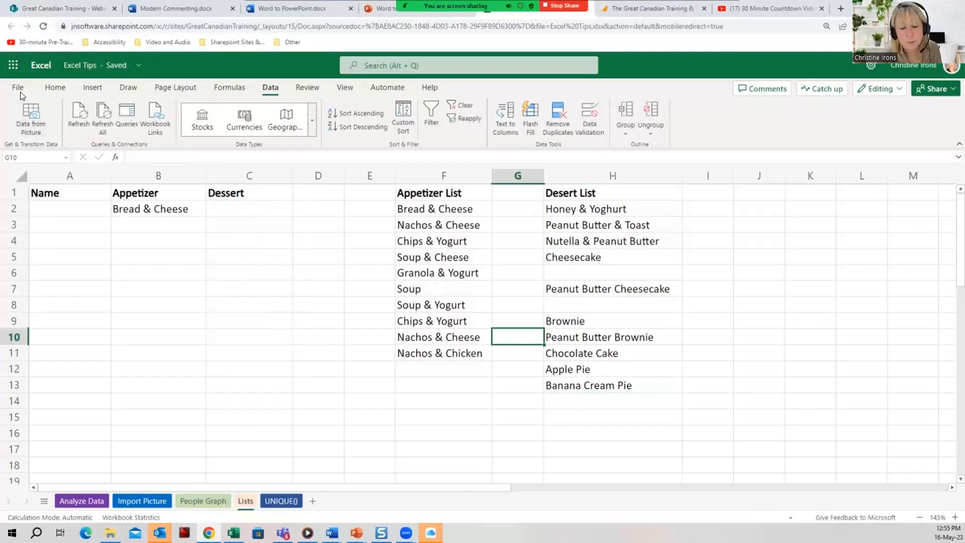
Step: Switch to the desktop Excel workbook, view the Account product and version information, and return to the Lists sheet
{"action": "left_click", "coordinate": [235, 533]}
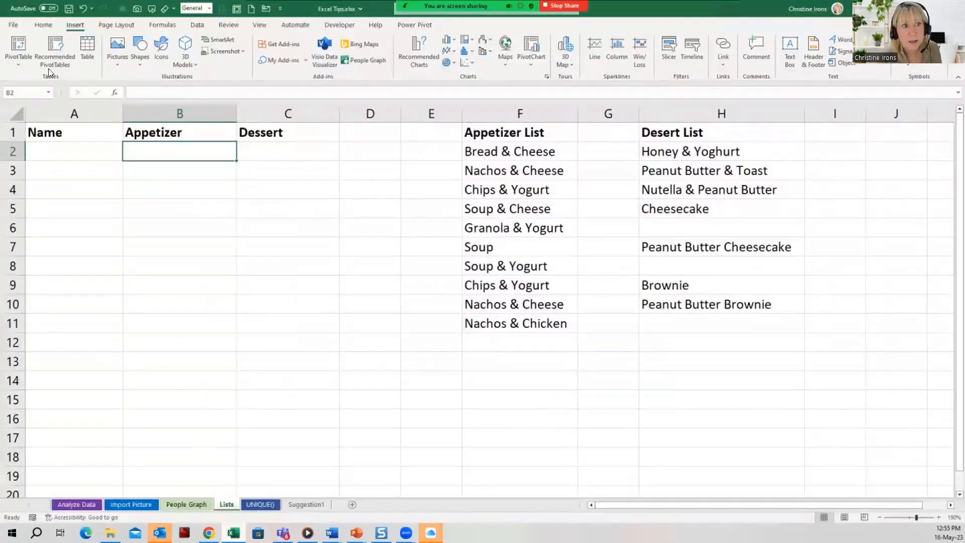
{"action": "left_click", "coordinate": [12, 25]}
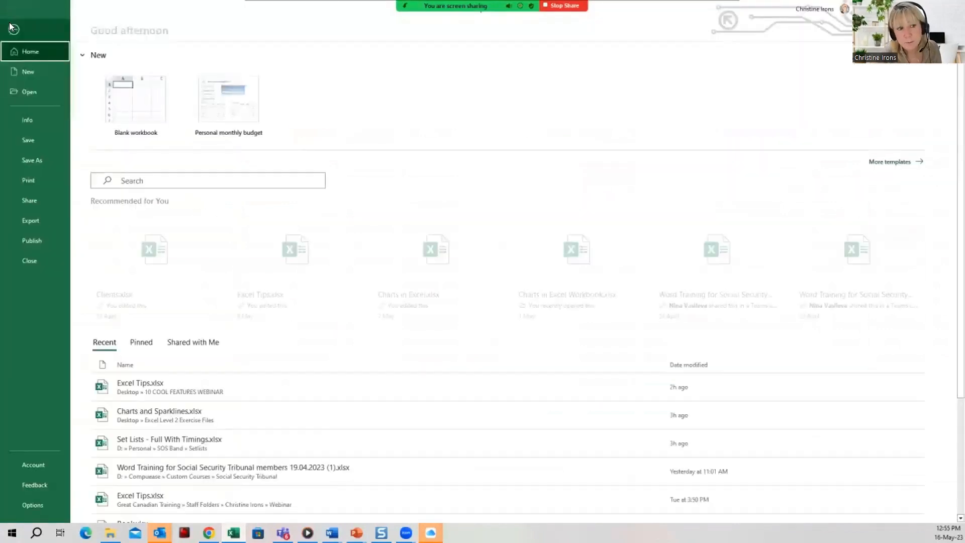
{"action": "left_click", "coordinate": [16, 465]}
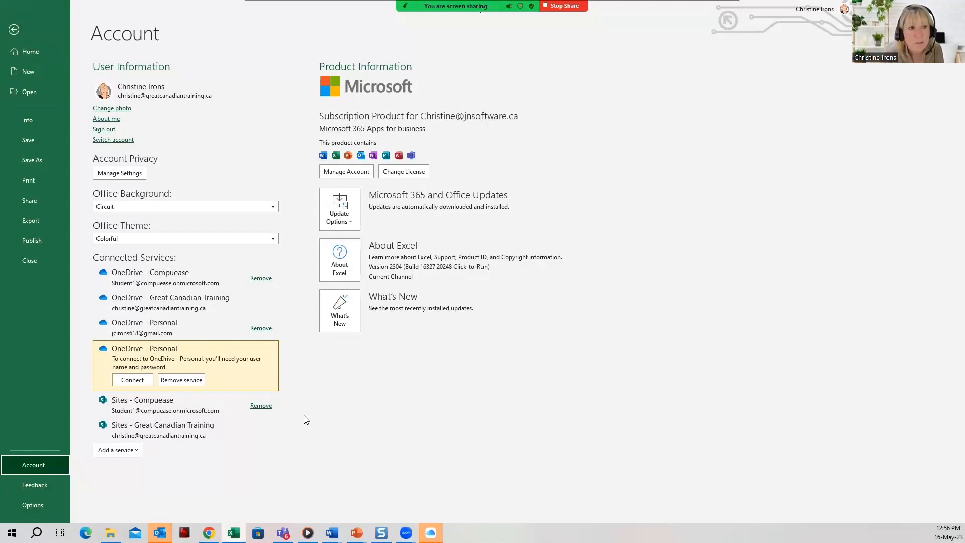
{"action": "left_click", "coordinate": [14, 30]}
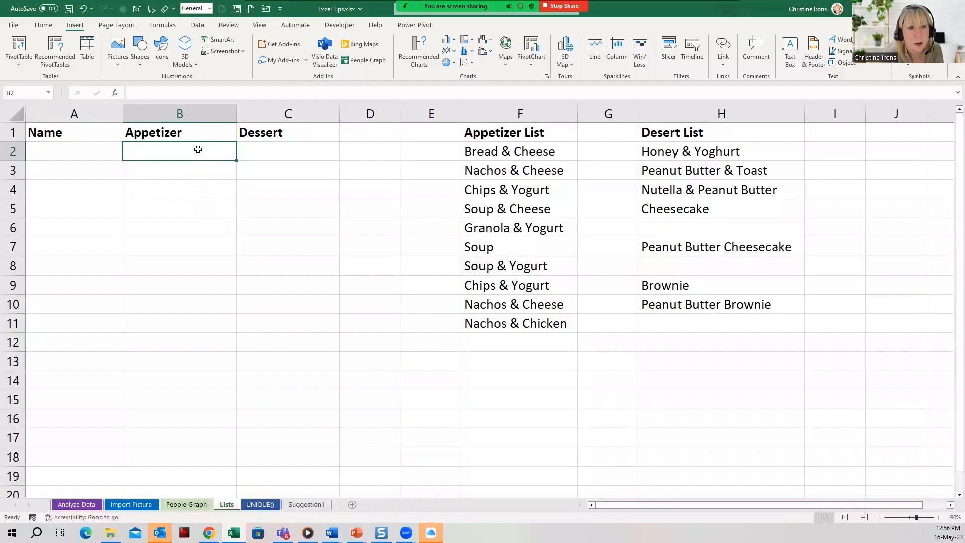
Step: Apply list data validation to the Appetizer cells B2:B11 using the Desert List entries in column H as the source
{"action": "left_click_drag", "start_coordinate": [198, 149], "coordinate": [182, 316]}
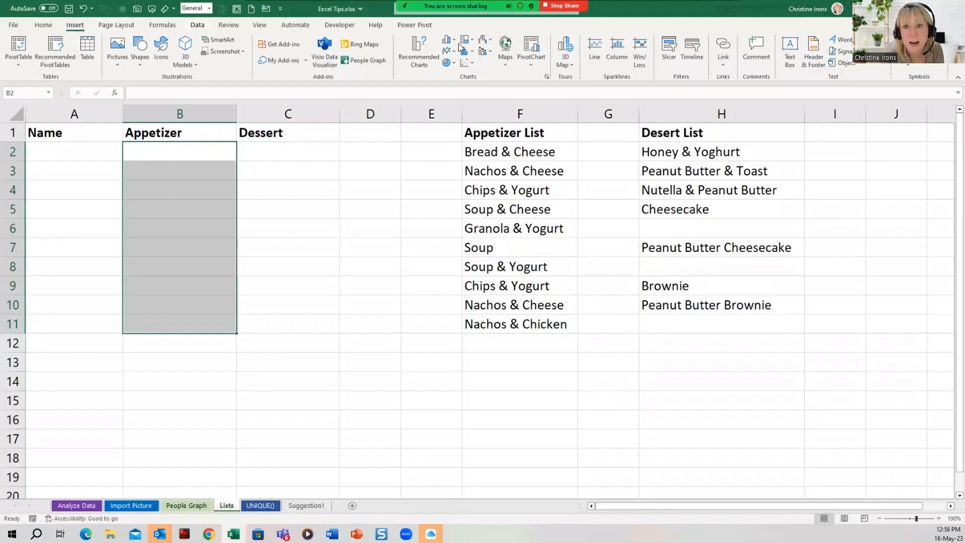
{"action": "left_click", "coordinate": [192, 25]}
{"action": "left_click", "coordinate": [611, 45]}
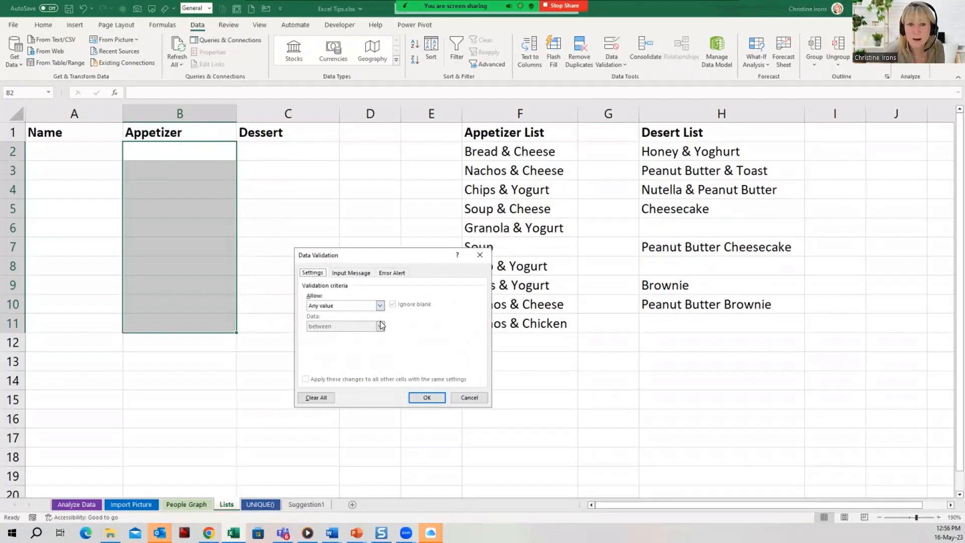
{"action": "left_click", "coordinate": [366, 308]}
{"action": "left_click", "coordinate": [348, 334]}
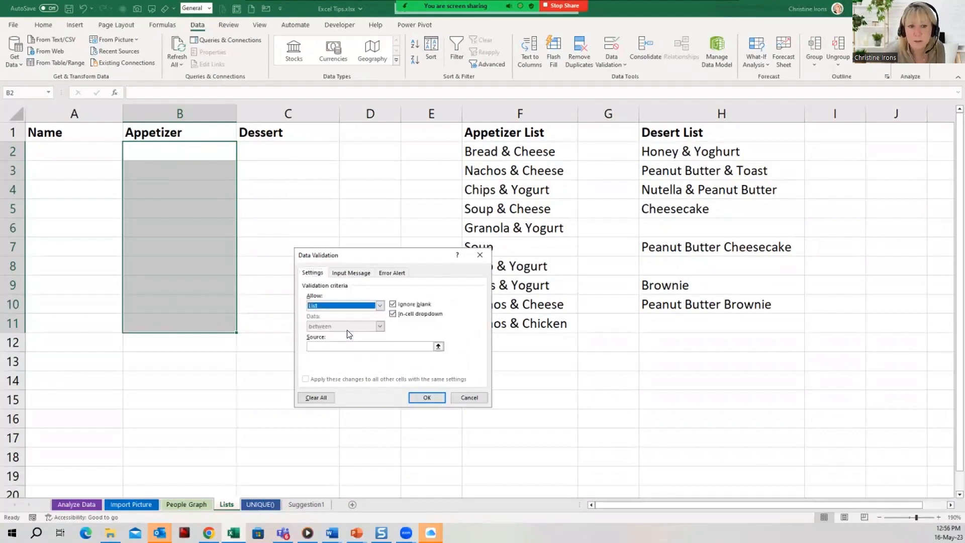
{"action": "left_click", "coordinate": [337, 344]}
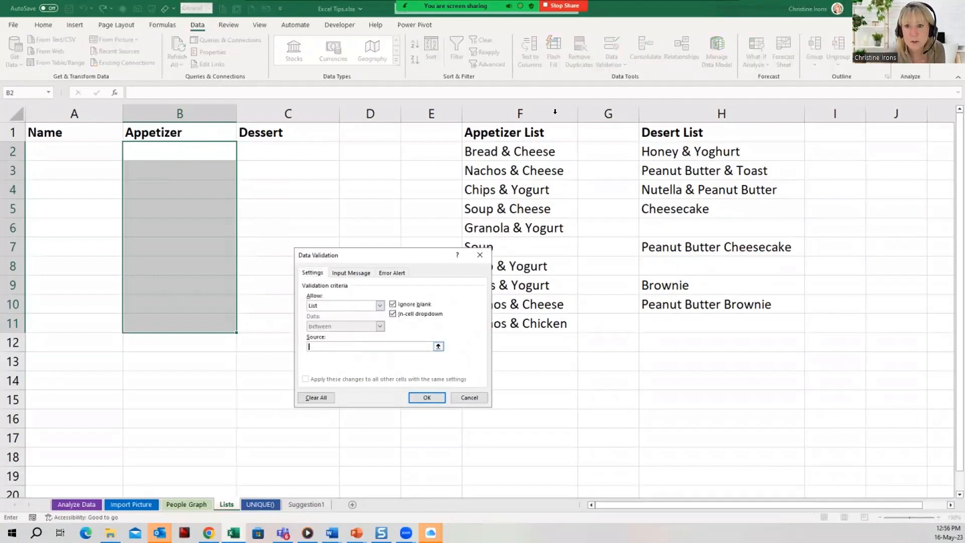
{"action": "left_click", "coordinate": [642, 151]}
{"action": "left_click_drag", "start_coordinate": [653, 151], "coordinate": [656, 318]}
{"action": "left_click", "coordinate": [426, 397]}
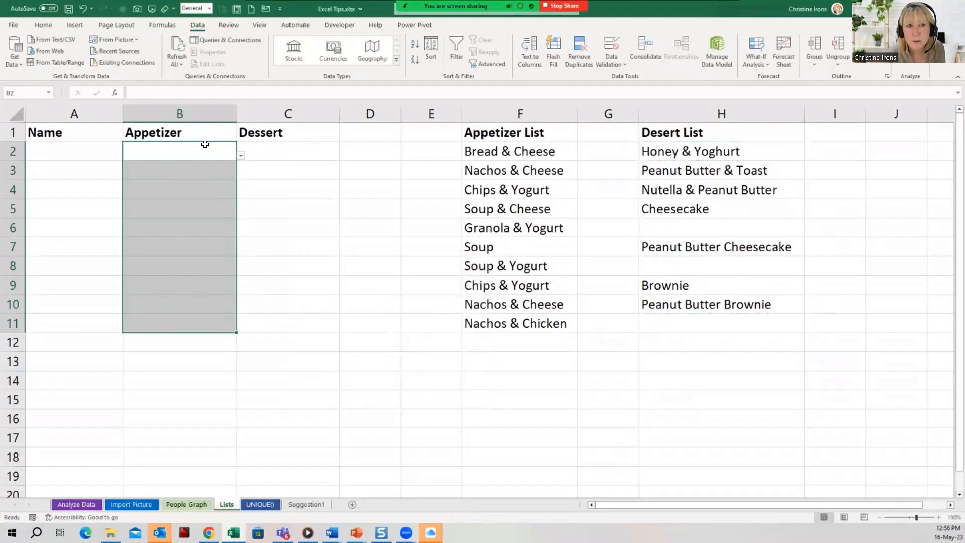
Step: Examine the drop-down list in B2 for blank entries, then close it without choosing an item
{"action": "left_click", "coordinate": [205, 145]}
{"action": "left_click", "coordinate": [241, 155]}
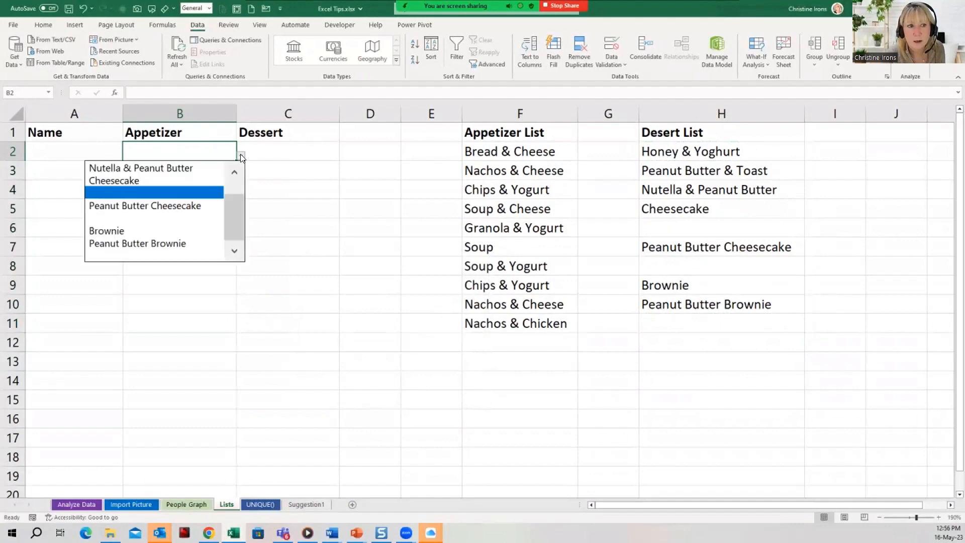
{"action": "left_click", "coordinate": [241, 155]}
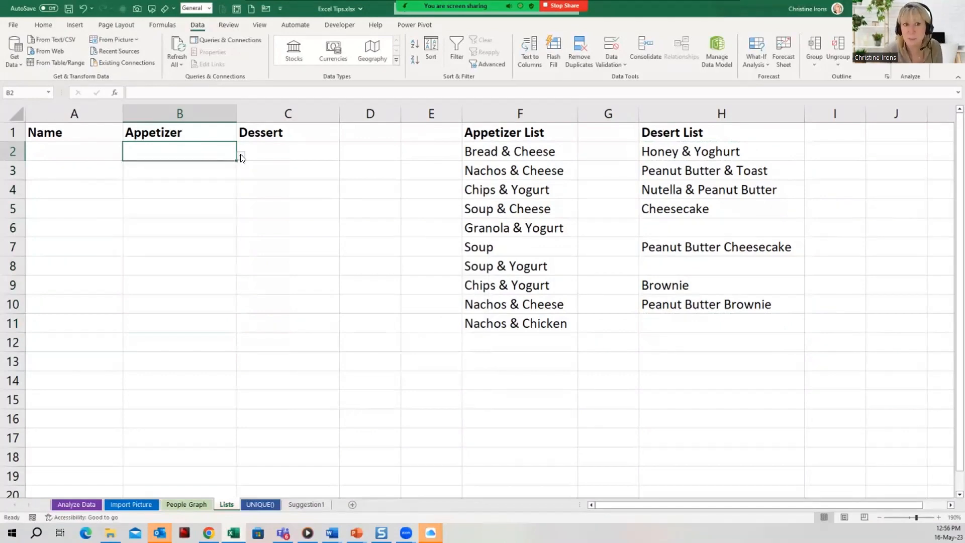
{"action": "left_click", "coordinate": [241, 155]}
{"action": "left_click", "coordinate": [240, 155]}
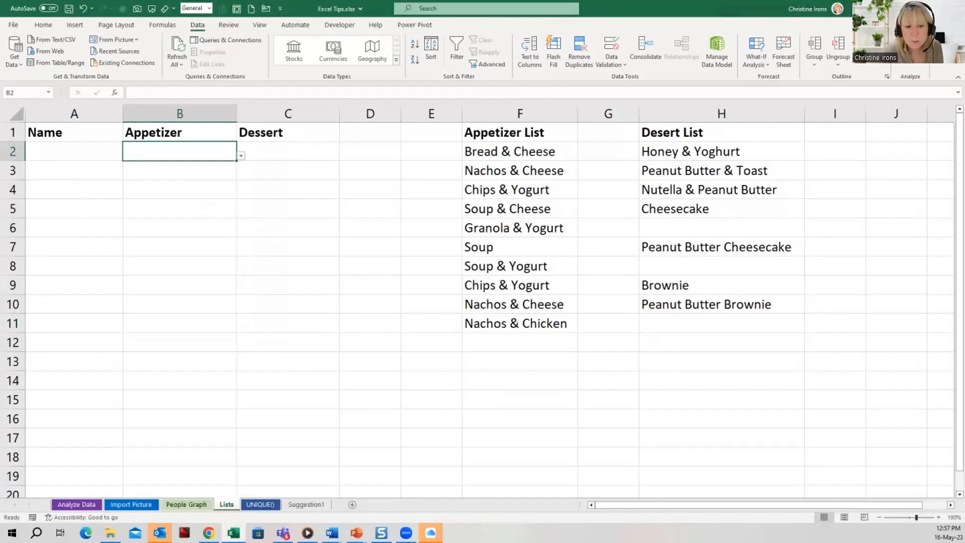
Step: Switch to the browser, open the Great Canadian Training website page and maximize the window
{"action": "mouse_move", "coordinate": [209, 531]}
{"action": "left_click", "coordinate": [203, 505]}
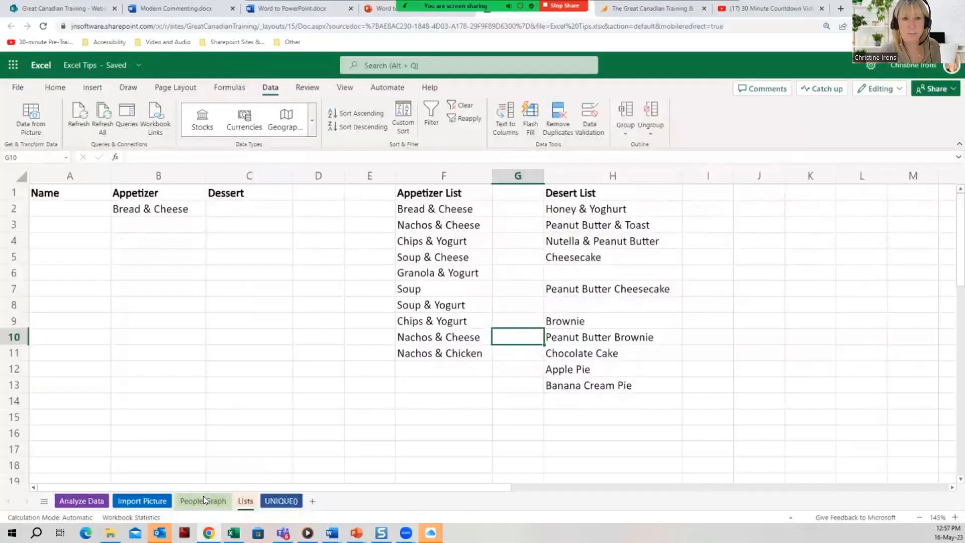
{"action": "left_click", "coordinate": [81, 7]}
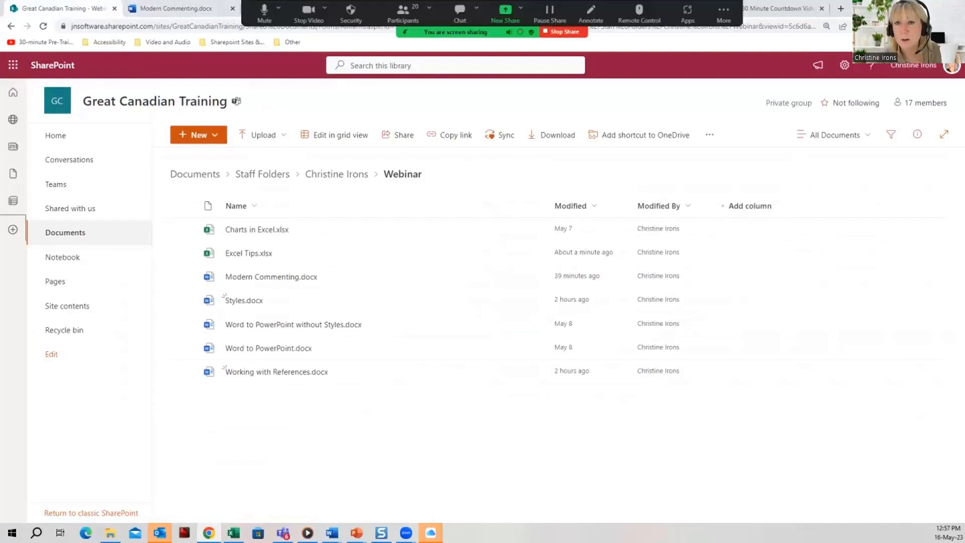
{"action": "left_click", "coordinate": [929, 7]}
{"action": "left_click", "coordinate": [928, 8]}
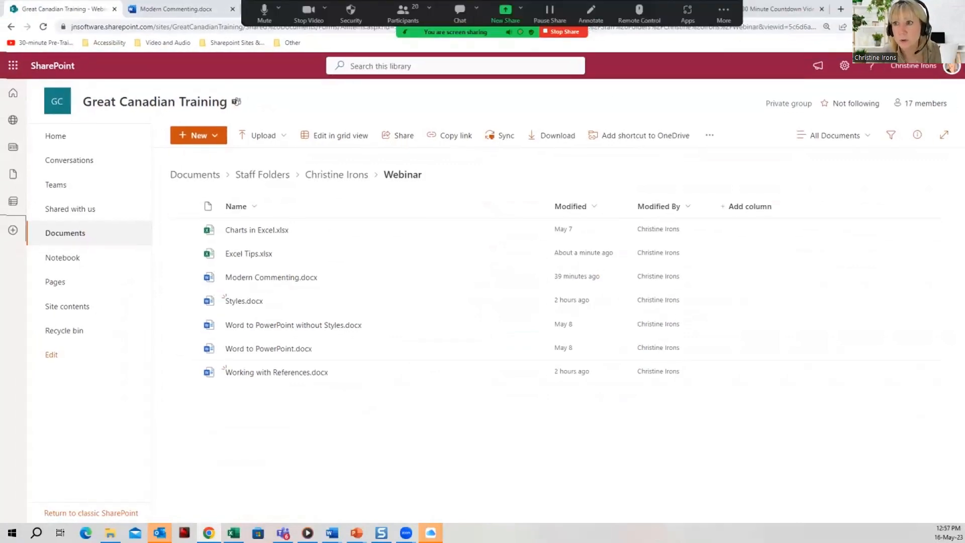
{"action": "left_click_drag", "start_coordinate": [854, 8], "coordinate": [852, 73]}
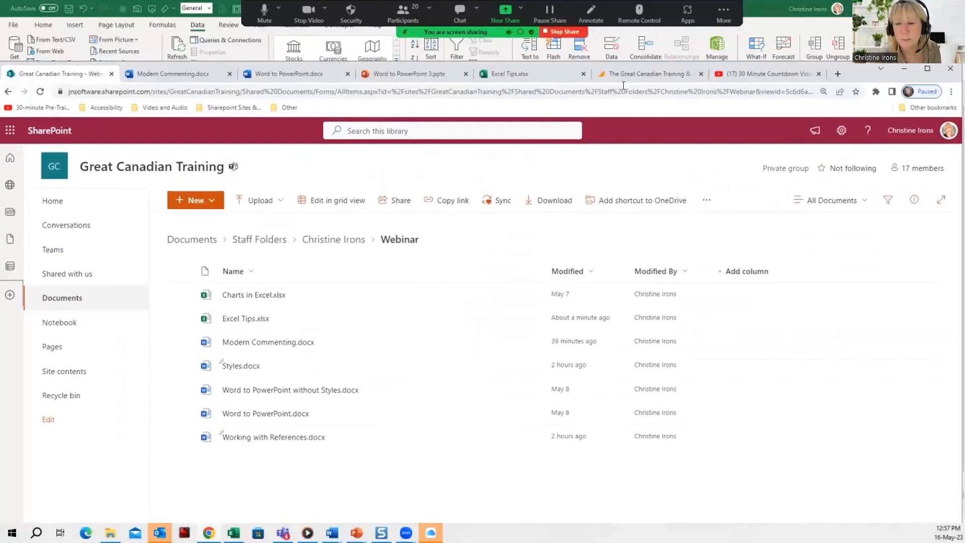
{"action": "left_click", "coordinate": [624, 79]}
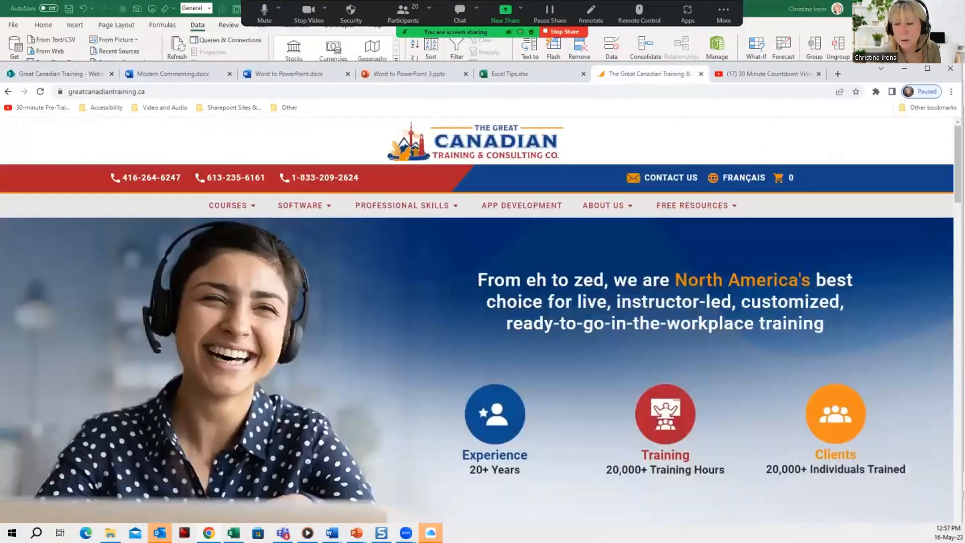
{"action": "left_click", "coordinate": [928, 68]}
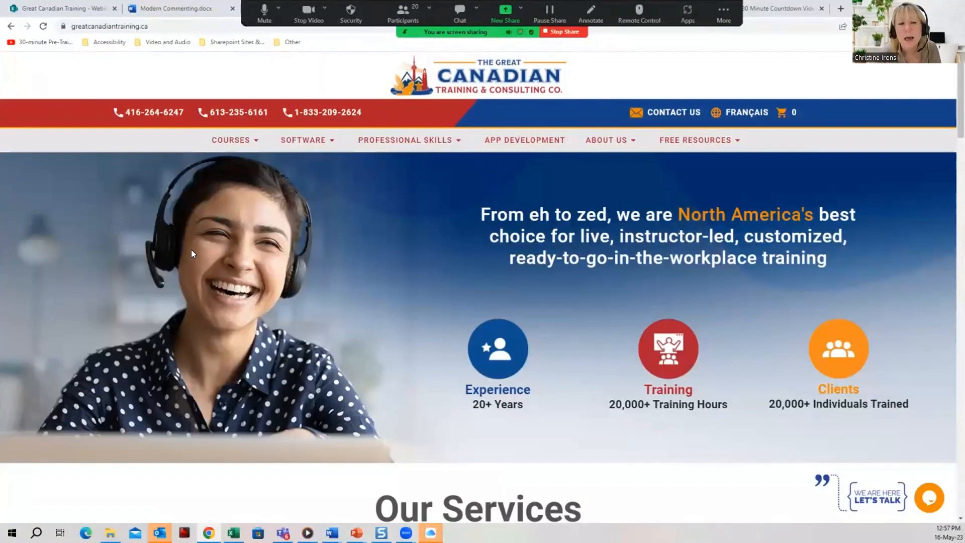
Step: Open the website's course catalog and look through the list of Microsoft training courses
{"action": "left_click", "coordinate": [224, 145]}
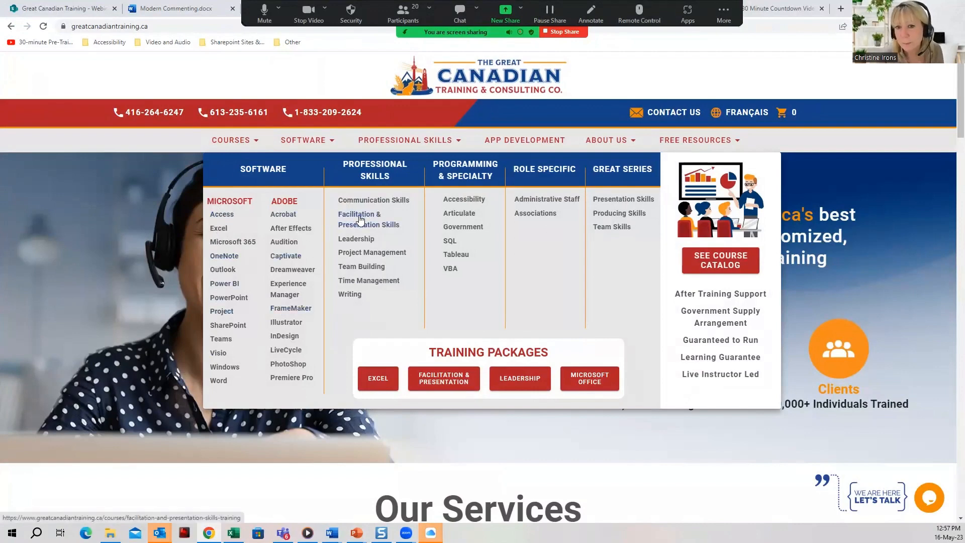
{"action": "left_click", "coordinate": [721, 258]}
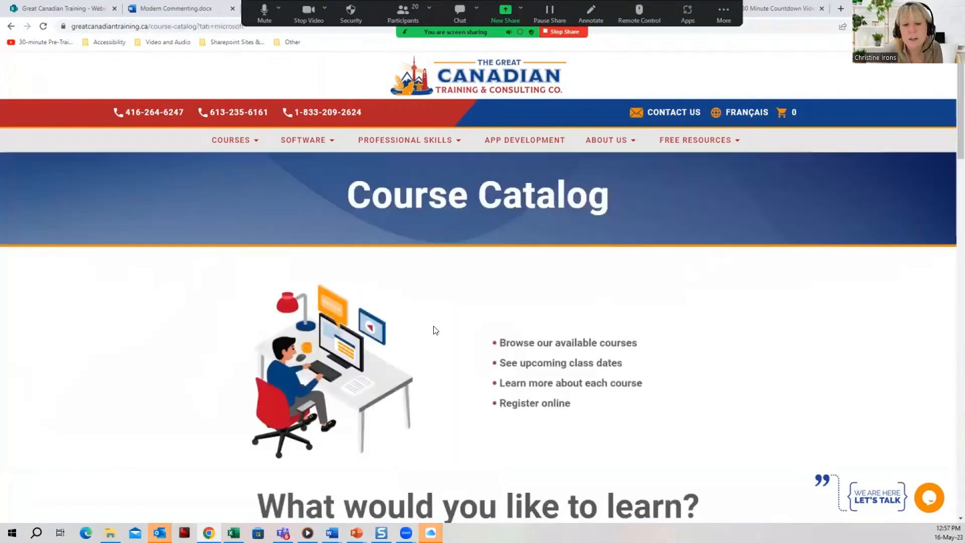
{"action": "scroll", "coordinate": [343, 332], "scroll_direction": "down", "scroll_amount": 10}
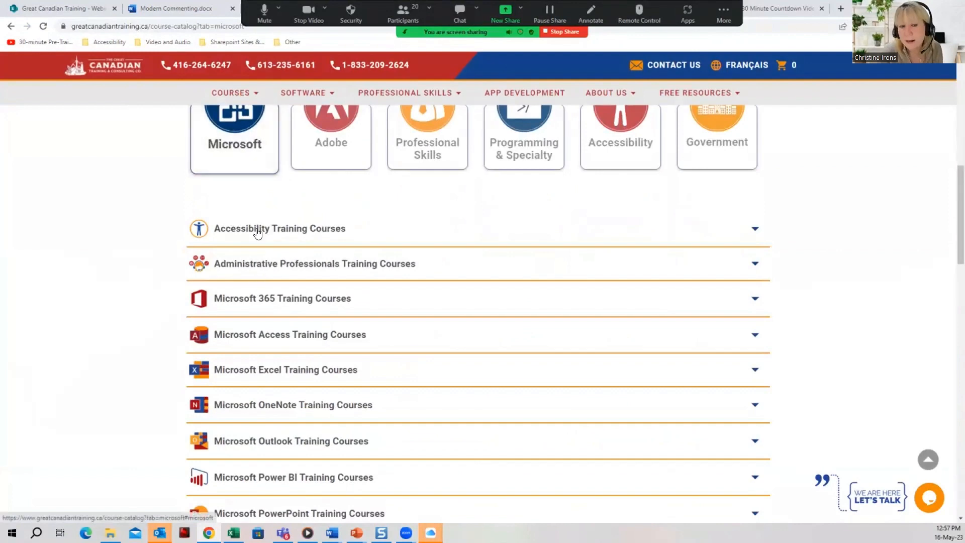
{"action": "scroll", "coordinate": [280, 430], "scroll_direction": "down", "scroll_amount": 6}
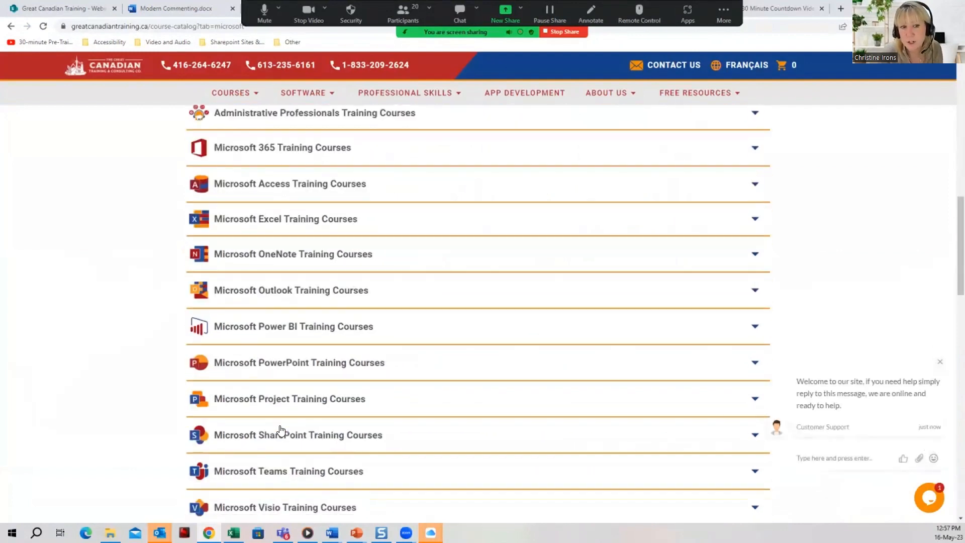
{"action": "scroll", "coordinate": [280, 430], "scroll_direction": "down", "scroll_amount": 2}
{"action": "scroll", "coordinate": [281, 427], "scroll_direction": "up", "scroll_amount": 9}
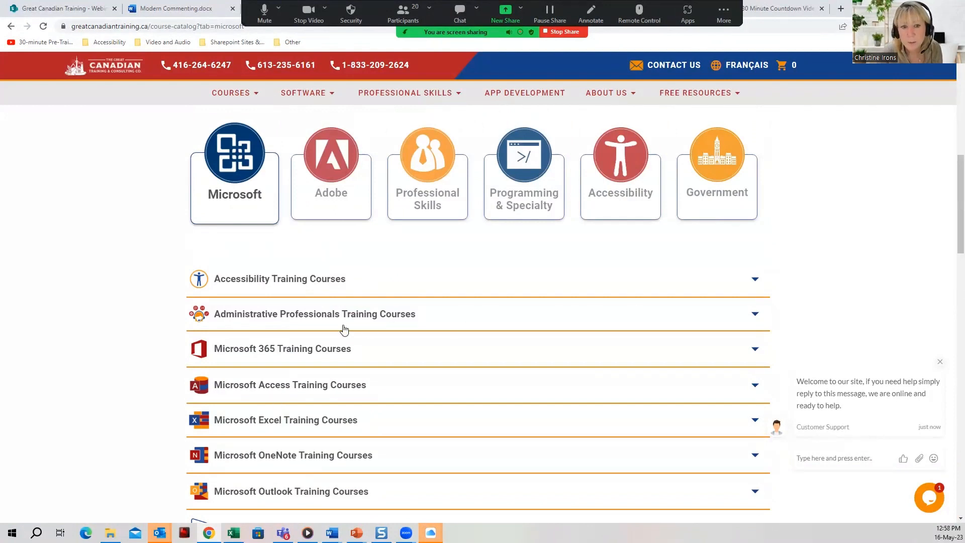
Step: View the Microsoft 365 Training Courses entries and collapse them, view the Adobe category, and return to the Microsoft category
{"action": "left_click", "coordinate": [254, 352]}
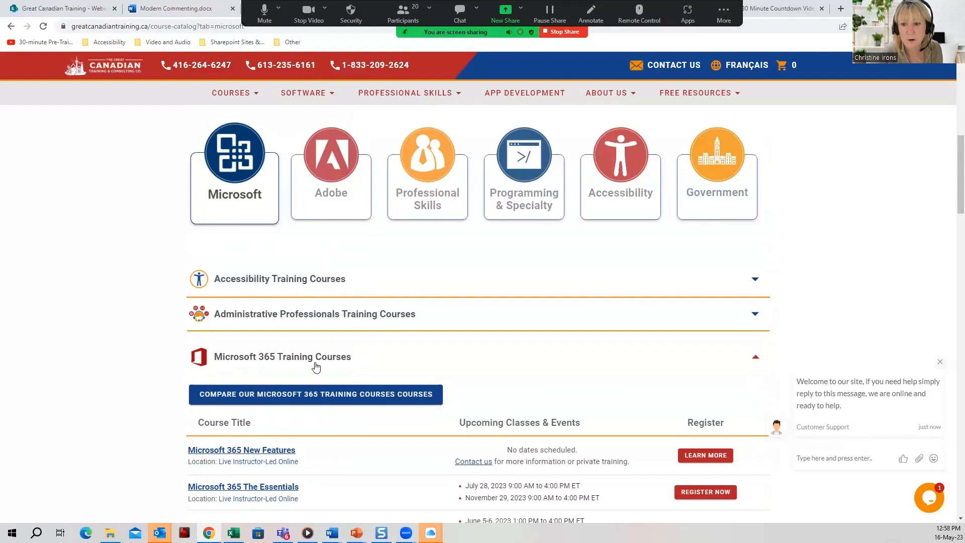
{"action": "left_click", "coordinate": [237, 358]}
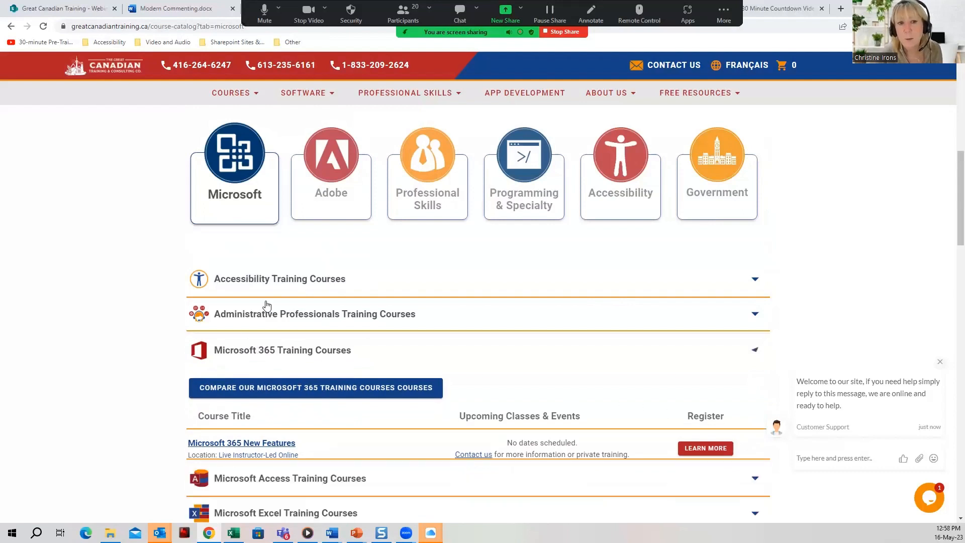
{"action": "left_click", "coordinate": [334, 204]}
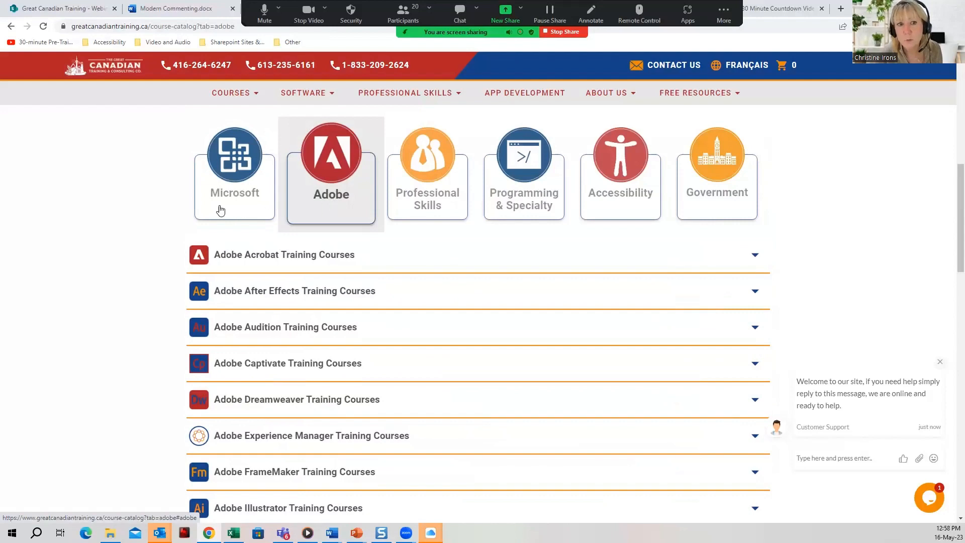
{"action": "left_click", "coordinate": [219, 209]}
Step: Open the Software Training Packages from the courses listing and review the Excel Complete package's required and elective courses
{"action": "scroll", "coordinate": [220, 209], "scroll_direction": "up", "scroll_amount": 8}
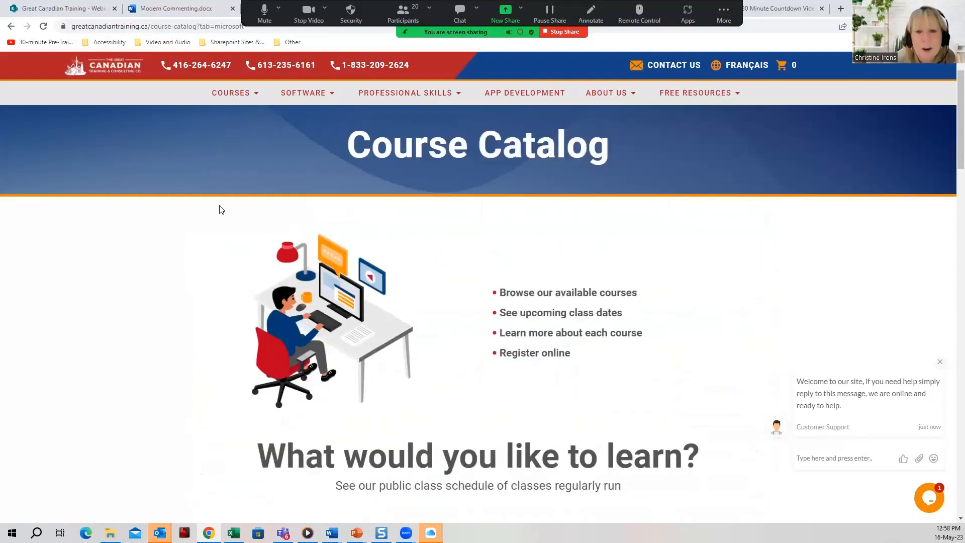
{"action": "scroll", "coordinate": [219, 209], "scroll_direction": "up", "scroll_amount": 2}
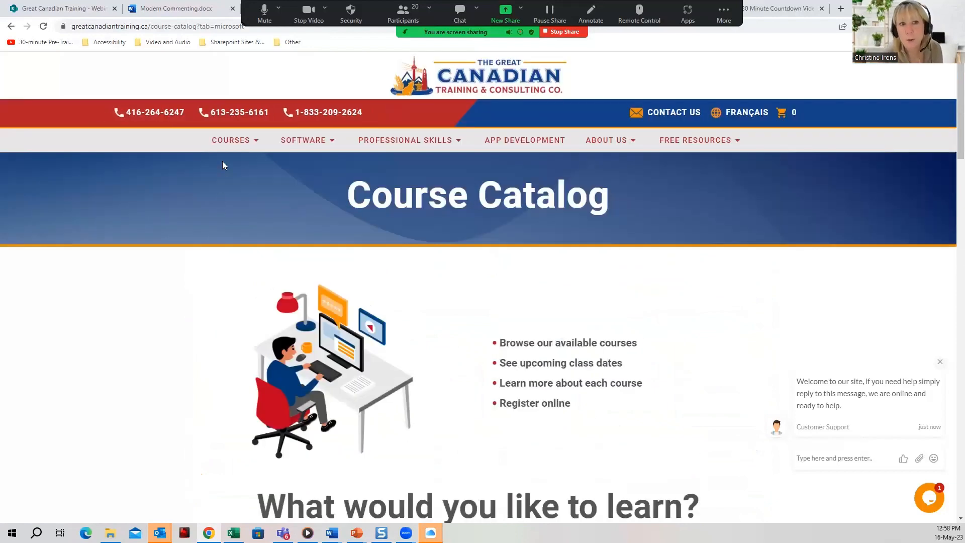
{"action": "mouse_move", "coordinate": [226, 146]}
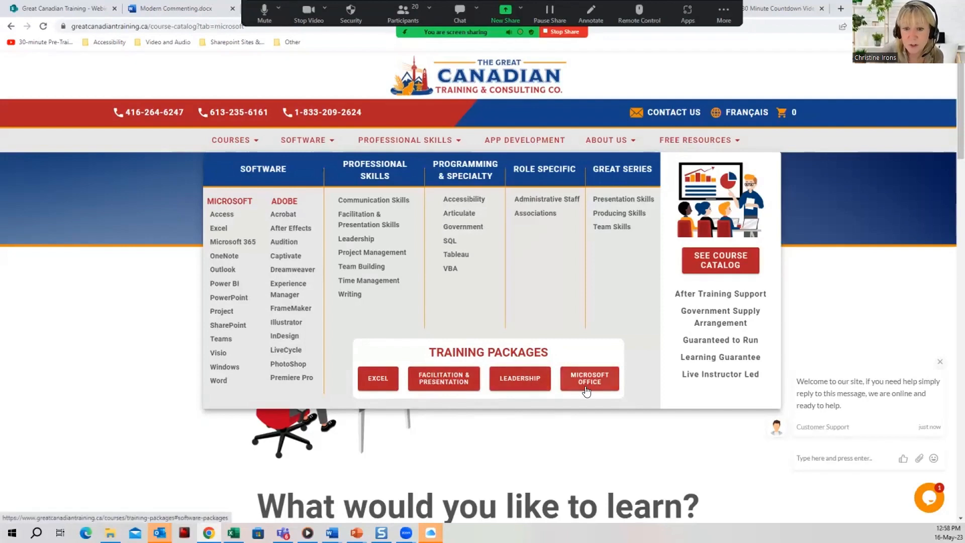
{"action": "left_click", "coordinate": [378, 379]}
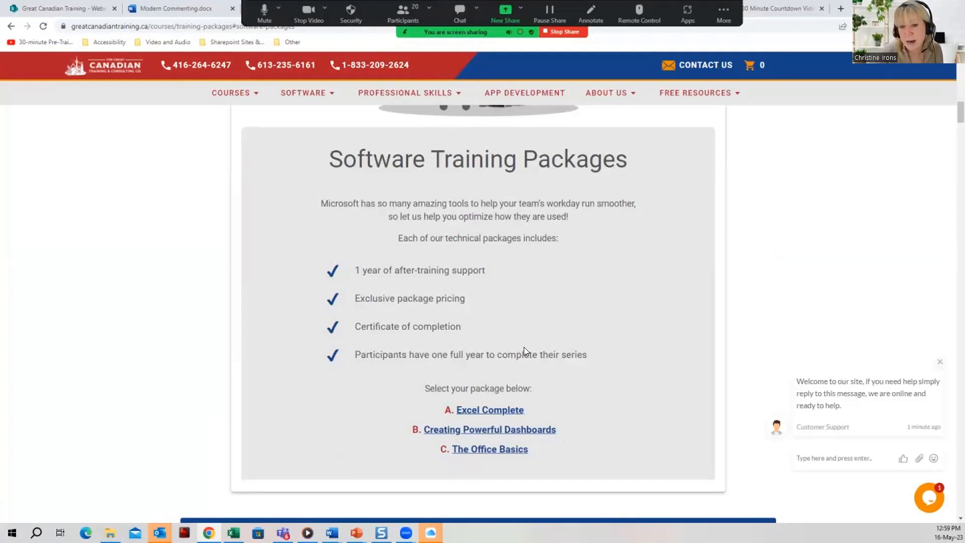
{"action": "left_click", "coordinate": [499, 411]}
{"action": "scroll", "coordinate": [357, 354], "scroll_direction": "down", "scroll_amount": 2}
{"action": "scroll", "coordinate": [357, 353], "scroll_direction": "down", "scroll_amount": 1}
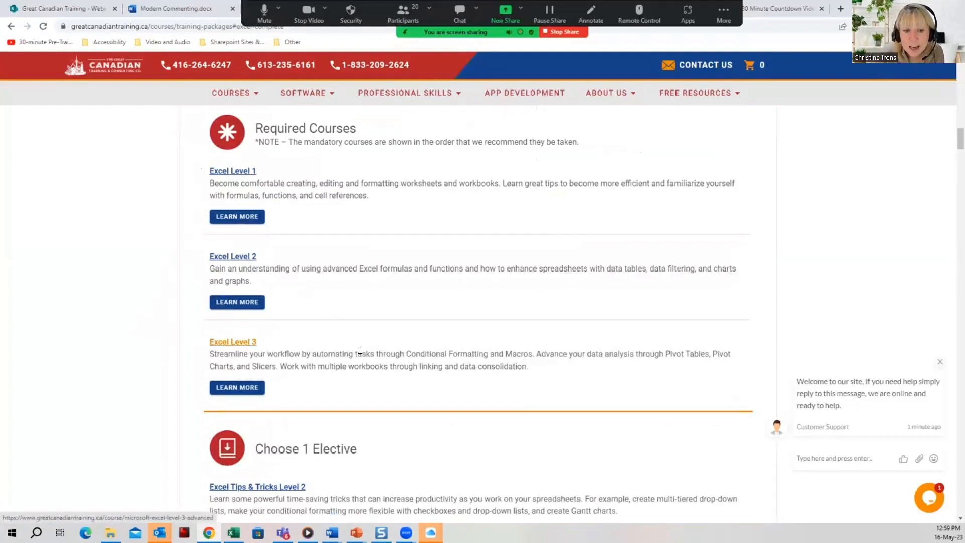
{"action": "scroll", "coordinate": [360, 347], "scroll_direction": "down", "scroll_amount": 4}
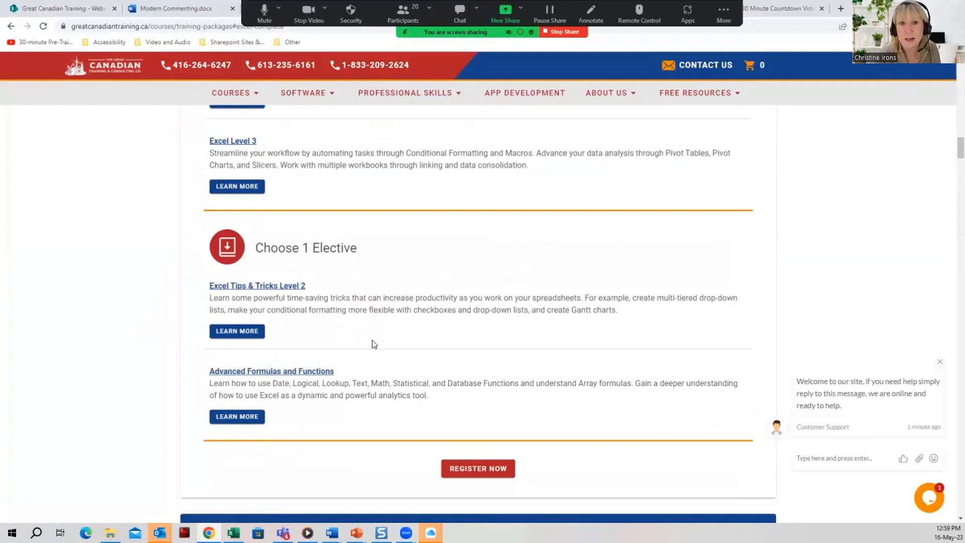
Step: Go to the Creating Powerful Dashboards package and review its required courses and electives
{"action": "scroll", "coordinate": [397, 300], "scroll_direction": "up", "scroll_amount": 4}
{"action": "scroll", "coordinate": [396, 300], "scroll_direction": "up", "scroll_amount": 10}
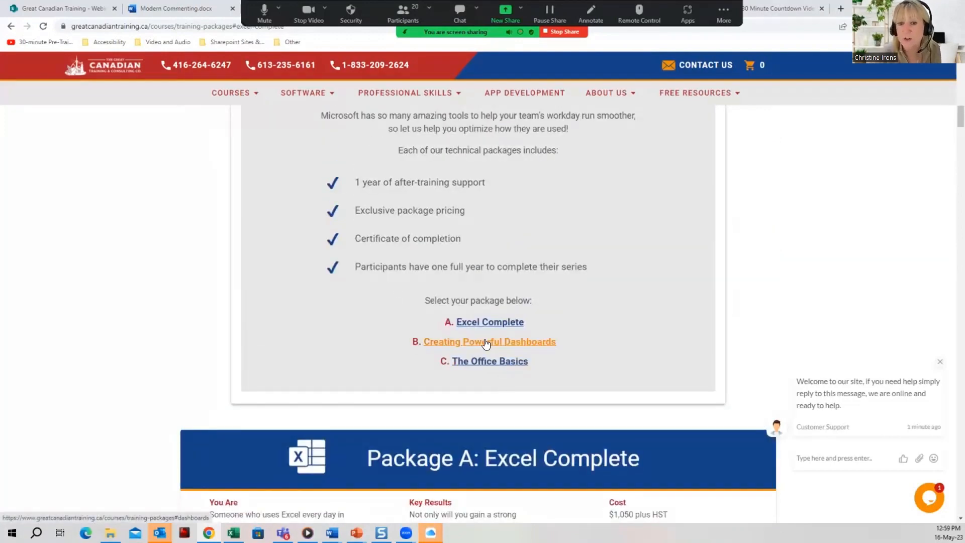
{"action": "left_click", "coordinate": [485, 344]}
{"action": "scroll", "coordinate": [340, 381], "scroll_direction": "down", "scroll_amount": 1}
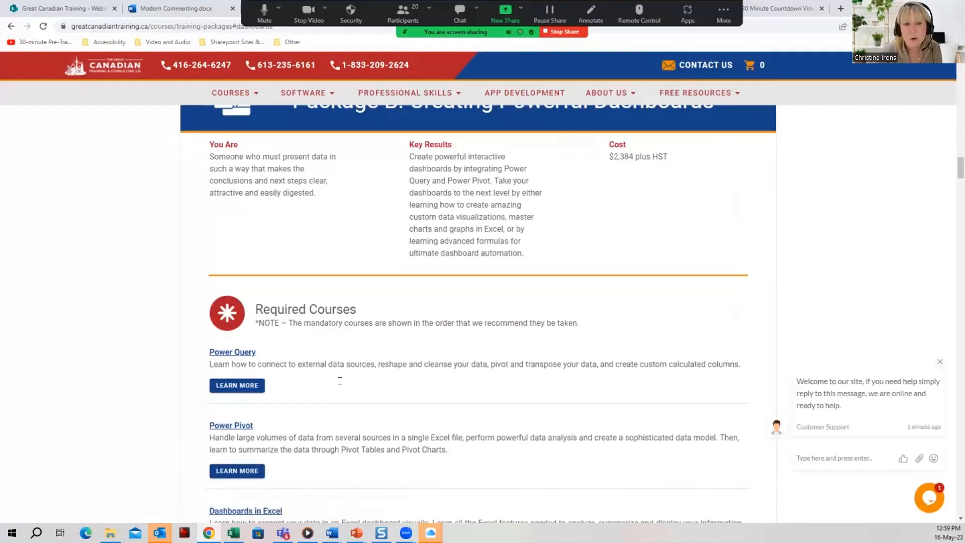
{"action": "scroll", "coordinate": [339, 381], "scroll_direction": "down", "scroll_amount": 3}
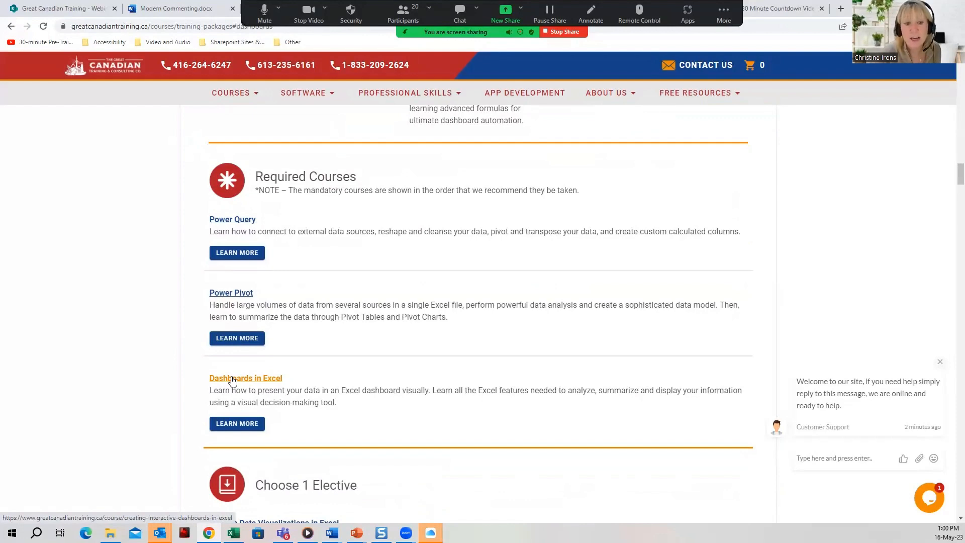
{"action": "scroll", "coordinate": [232, 380], "scroll_direction": "down", "scroll_amount": 6}
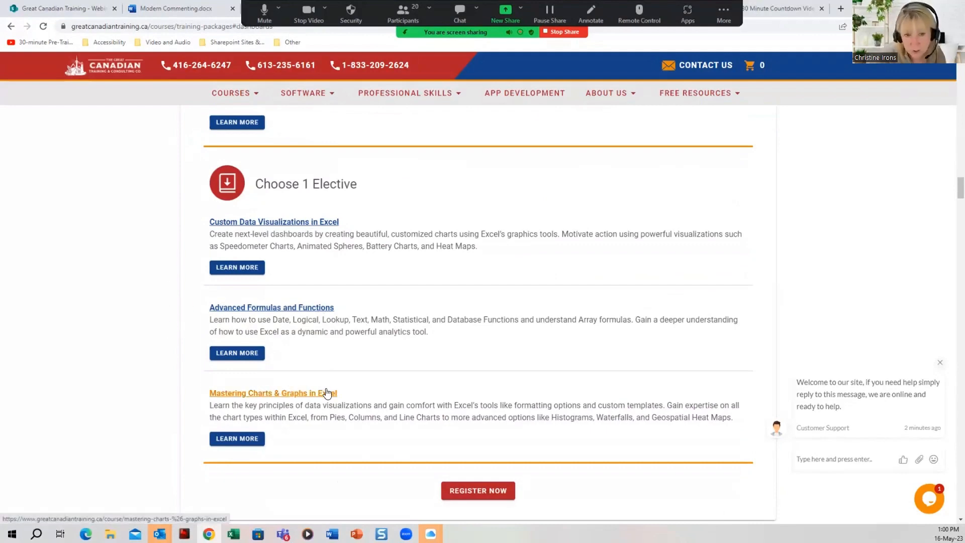
{"action": "scroll", "coordinate": [368, 362], "scroll_direction": "up", "scroll_amount": 8}
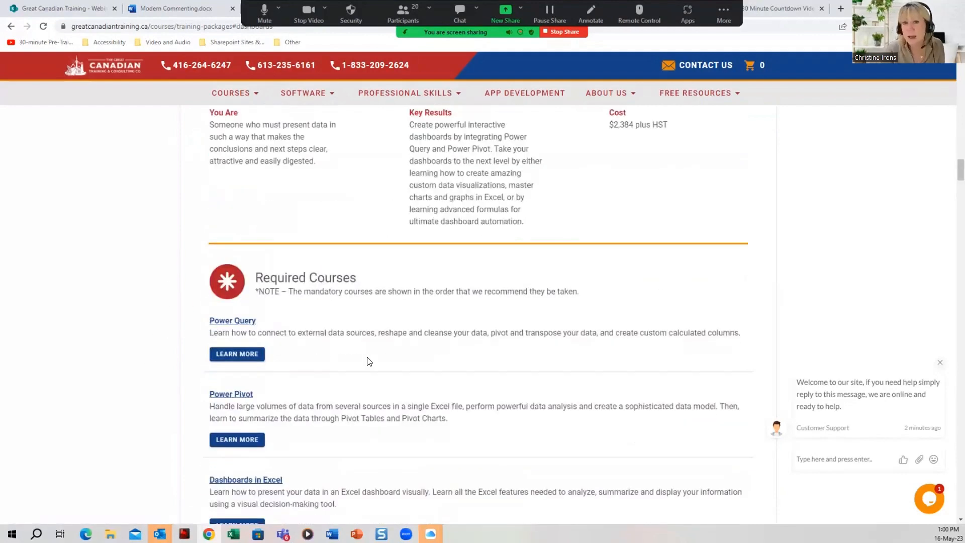
{"action": "scroll", "coordinate": [368, 361], "scroll_direction": "up", "scroll_amount": 20}
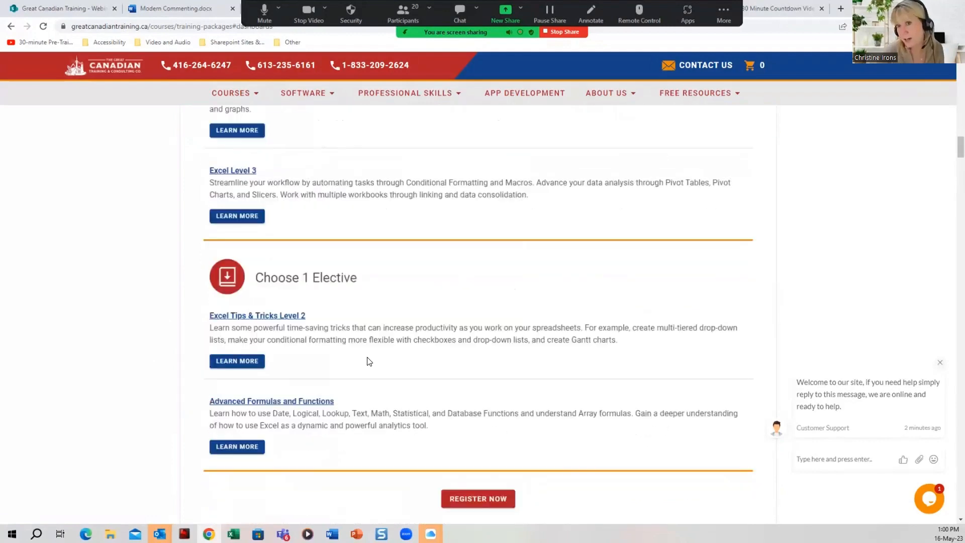
Step: Open the Free Webinars page from the site's free resources and look through the upcoming webinars
{"action": "scroll", "coordinate": [367, 358], "scroll_direction": "up", "scroll_amount": 6}
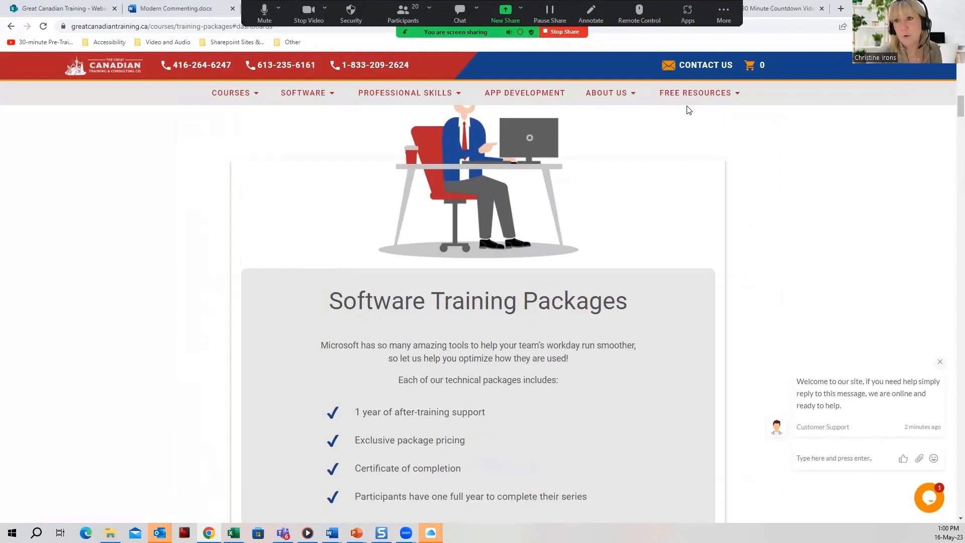
{"action": "mouse_move", "coordinate": [689, 96]}
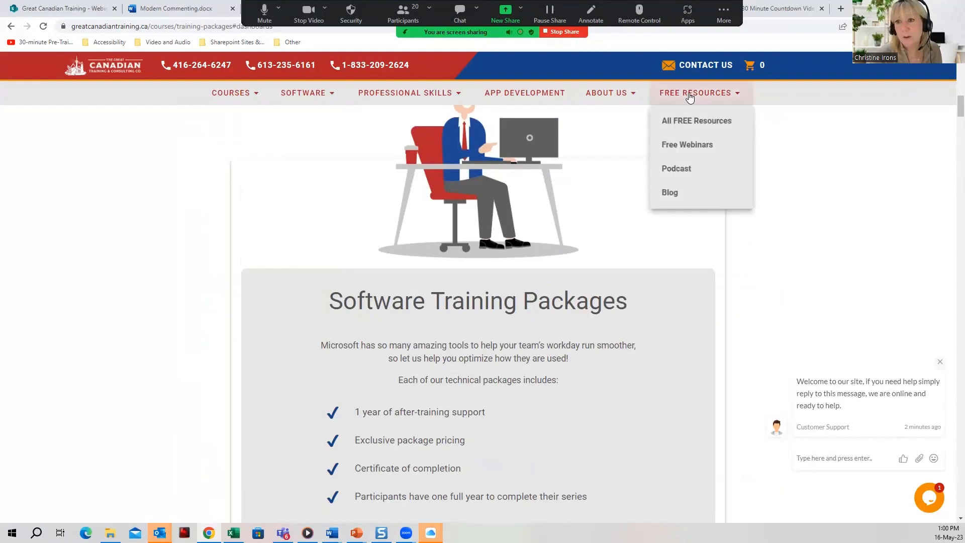
{"action": "left_click", "coordinate": [687, 145]}
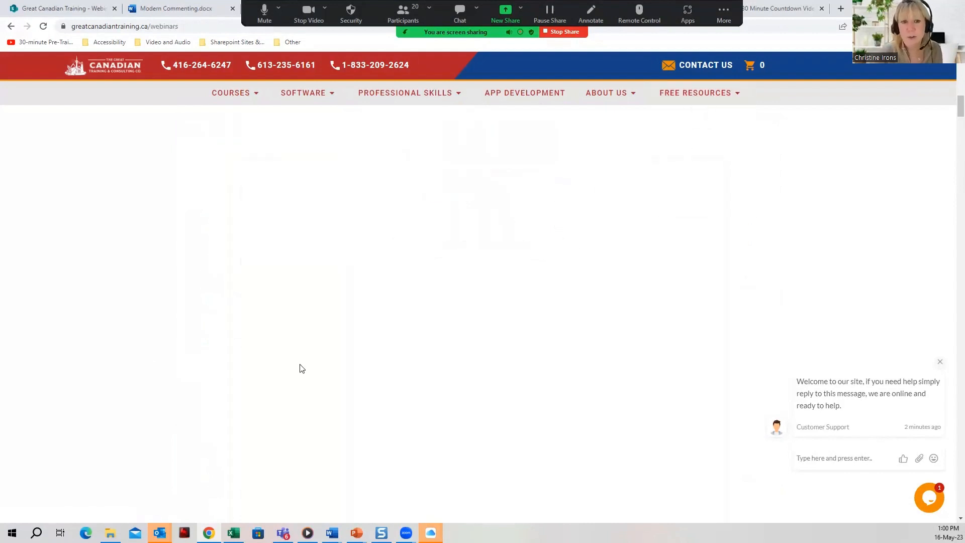
{"action": "scroll", "coordinate": [318, 367], "scroll_direction": "down", "scroll_amount": 10}
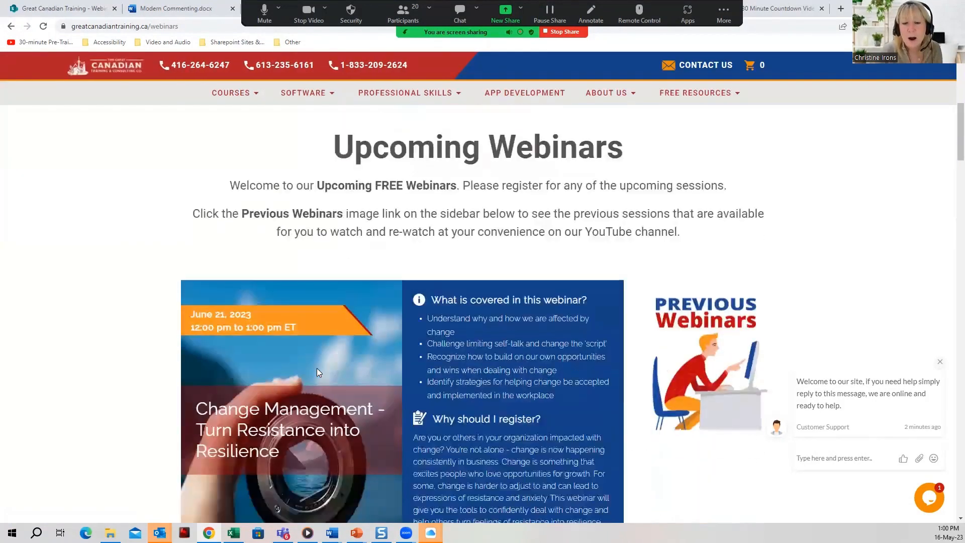
{"action": "scroll", "coordinate": [316, 371], "scroll_direction": "down", "scroll_amount": 1}
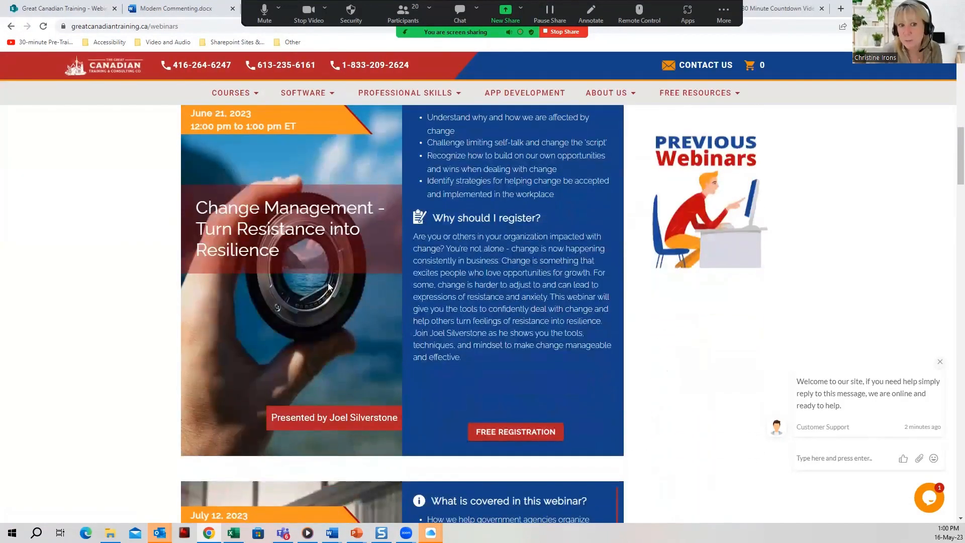
{"action": "scroll", "coordinate": [329, 286], "scroll_direction": "down", "scroll_amount": 6}
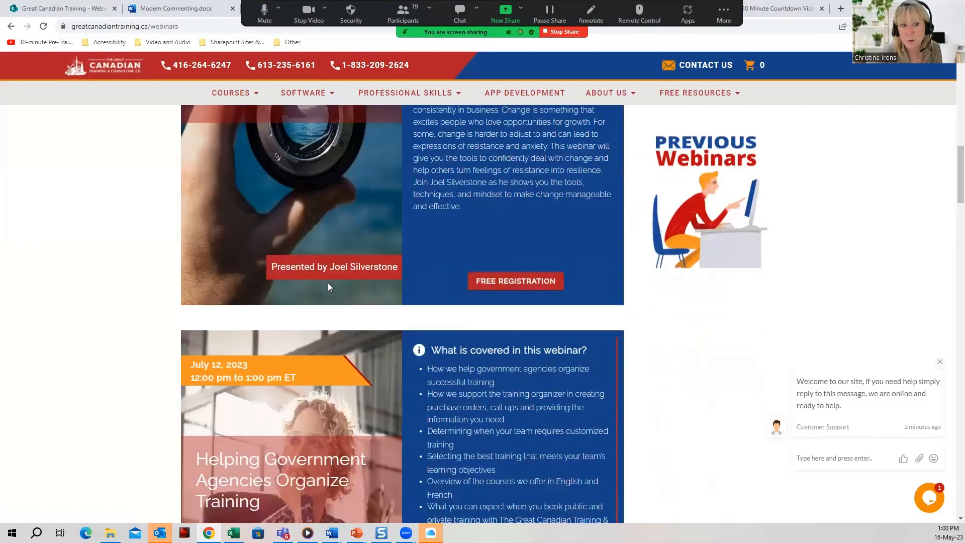
{"action": "scroll", "coordinate": [329, 286], "scroll_direction": "down", "scroll_amount": 2}
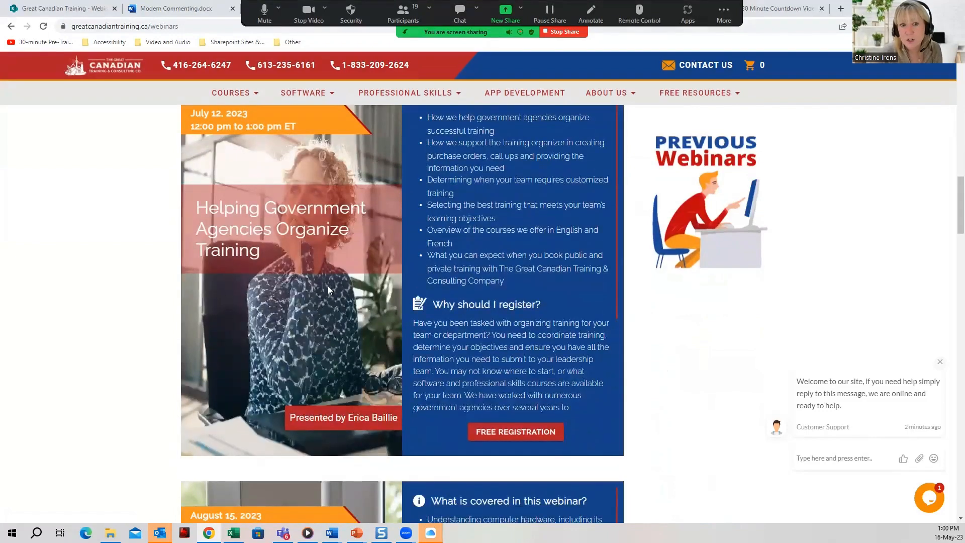
{"action": "scroll", "coordinate": [330, 290], "scroll_direction": "down", "scroll_amount": 2}
{"action": "scroll", "coordinate": [329, 290], "scroll_direction": "down", "scroll_amount": 4}
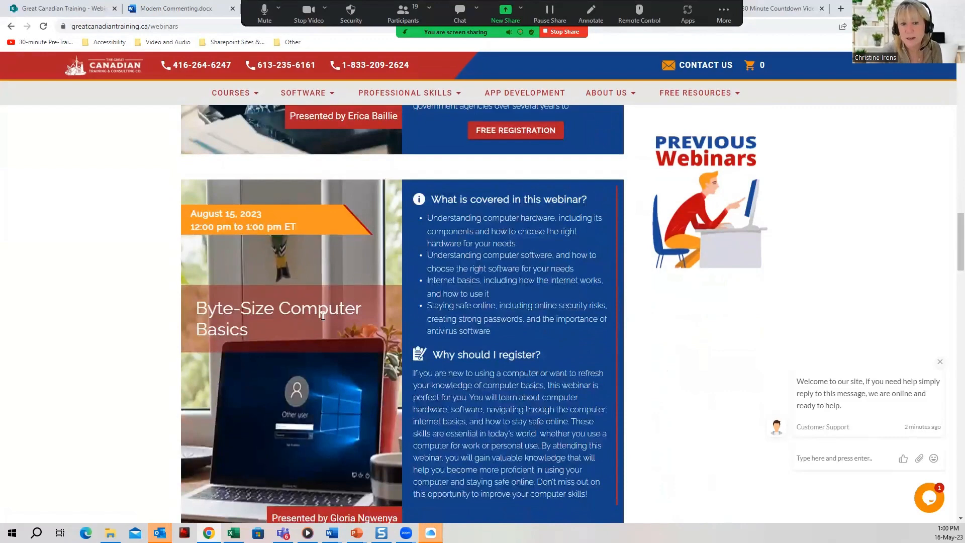
{"action": "scroll", "coordinate": [322, 316], "scroll_direction": "down", "scroll_amount": 5}
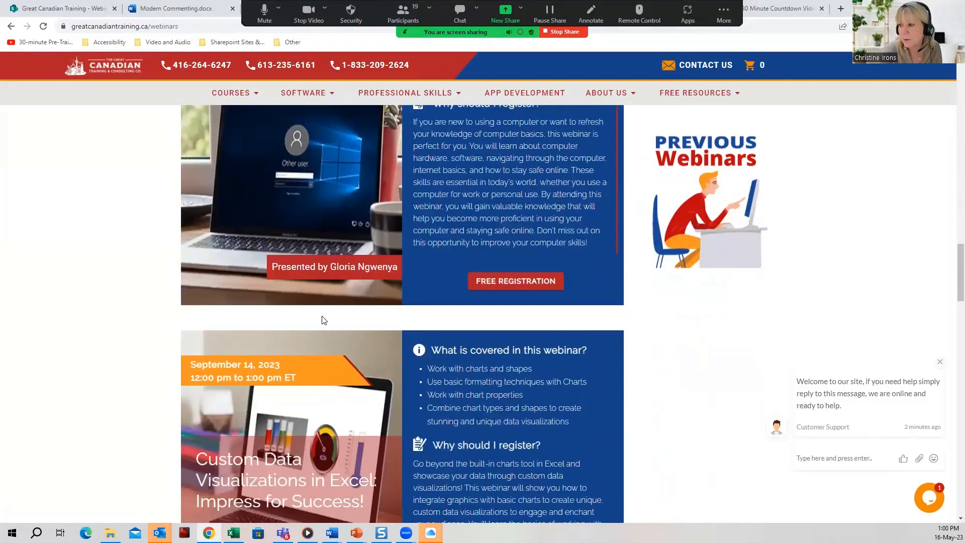